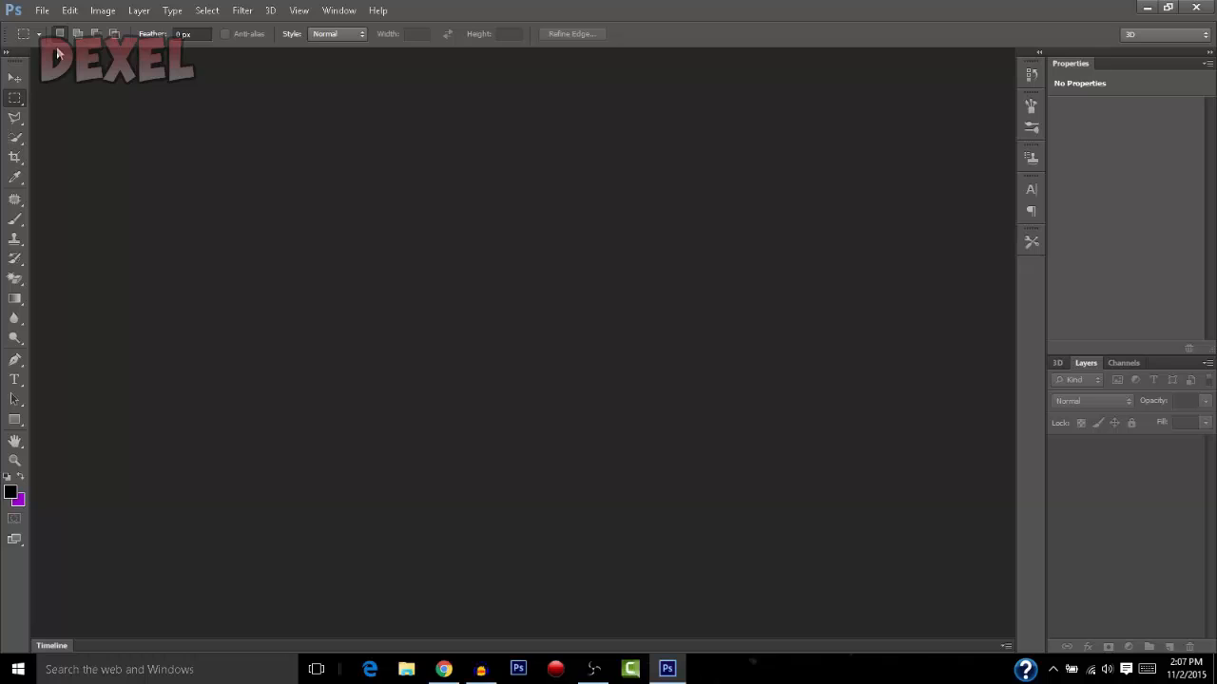
# Create a new 1280 x 720 pixel RGB document with a transparent background and a resolution of 28.35 pixels/centimeter
pyautogui.click(42, 9)
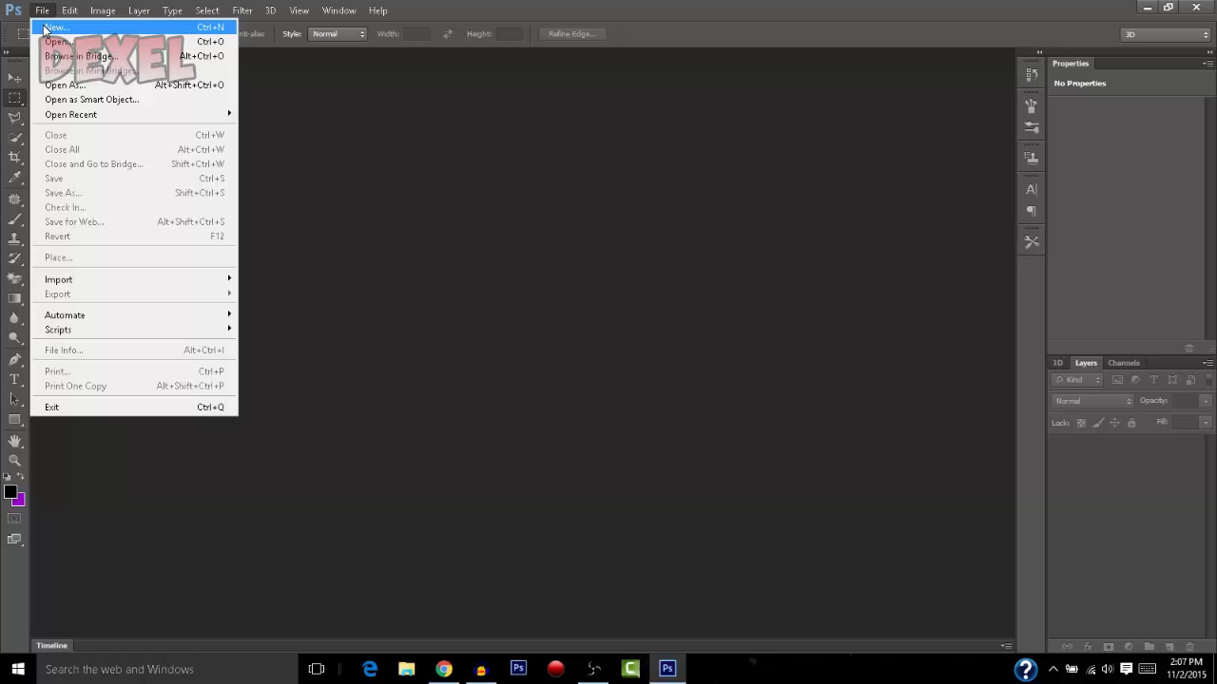
pyautogui.click(52, 26)
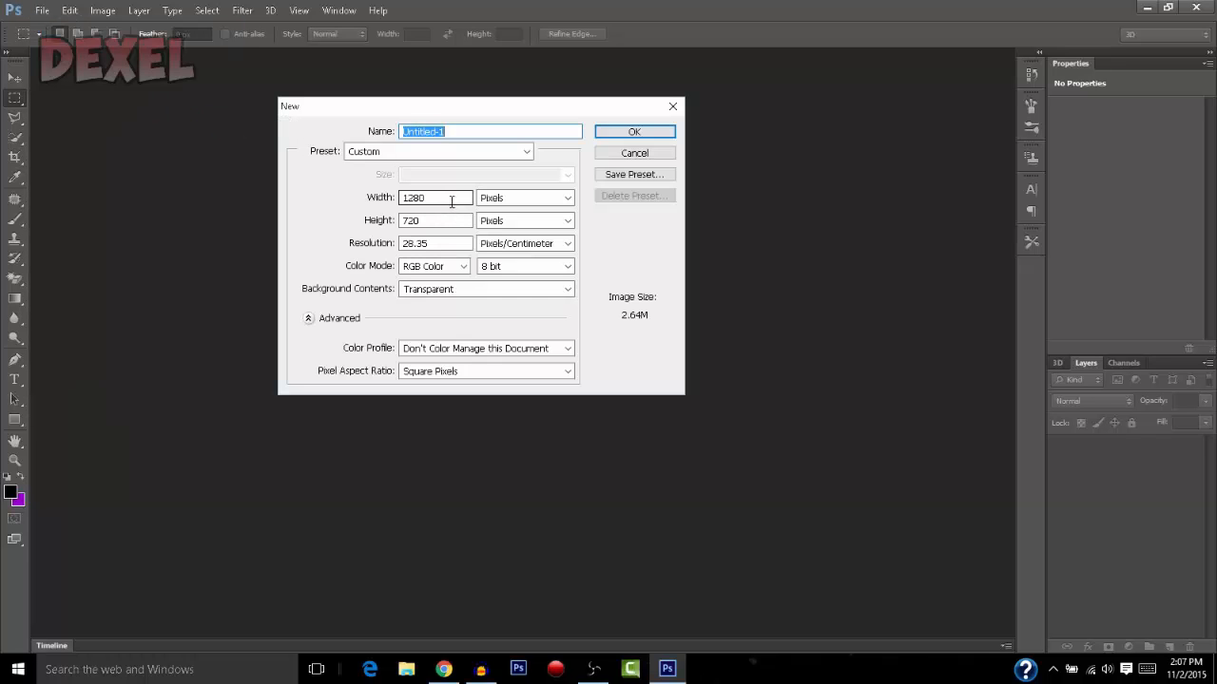
pyautogui.click(453, 197)
pyautogui.moveTo(453, 198); pyautogui.dragTo(386, 200)
pyautogui.click(429, 221)
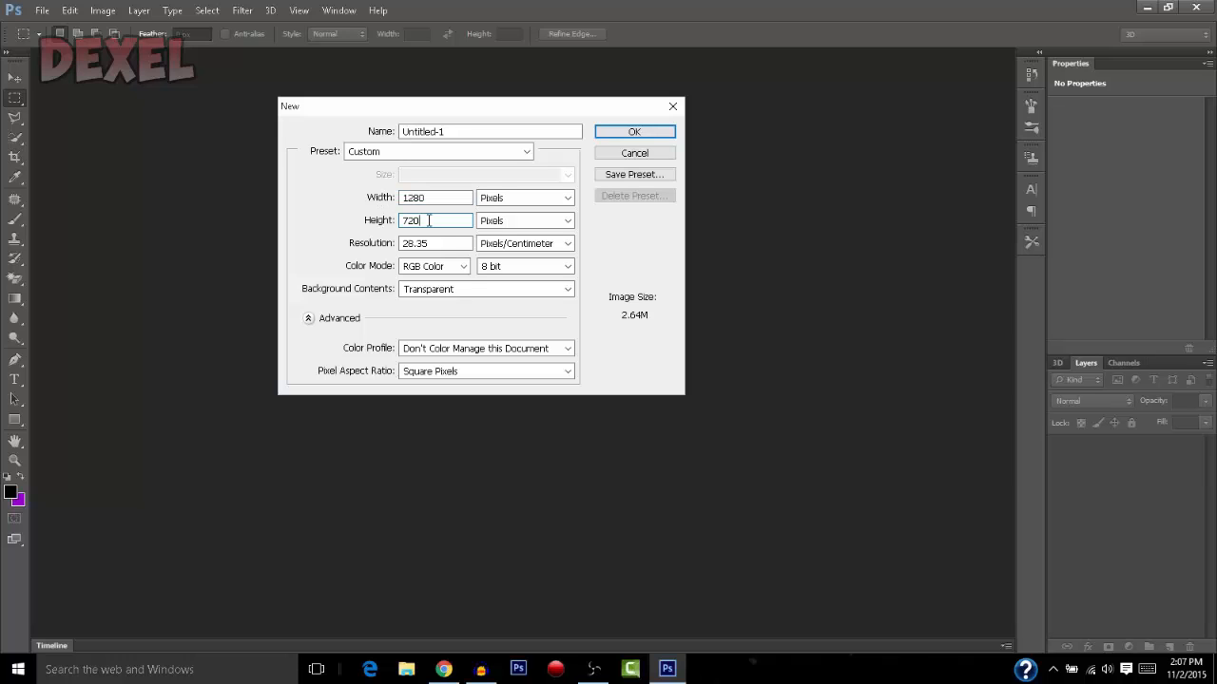
pyautogui.click(537, 244)
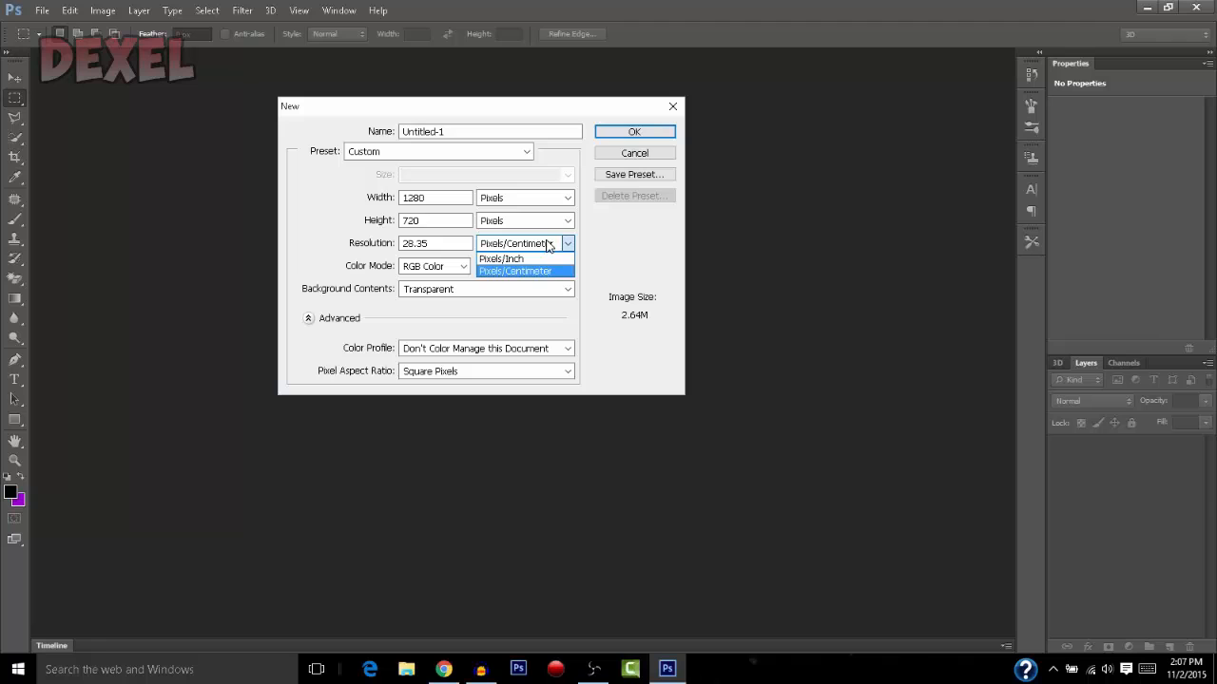
pyautogui.click(548, 246)
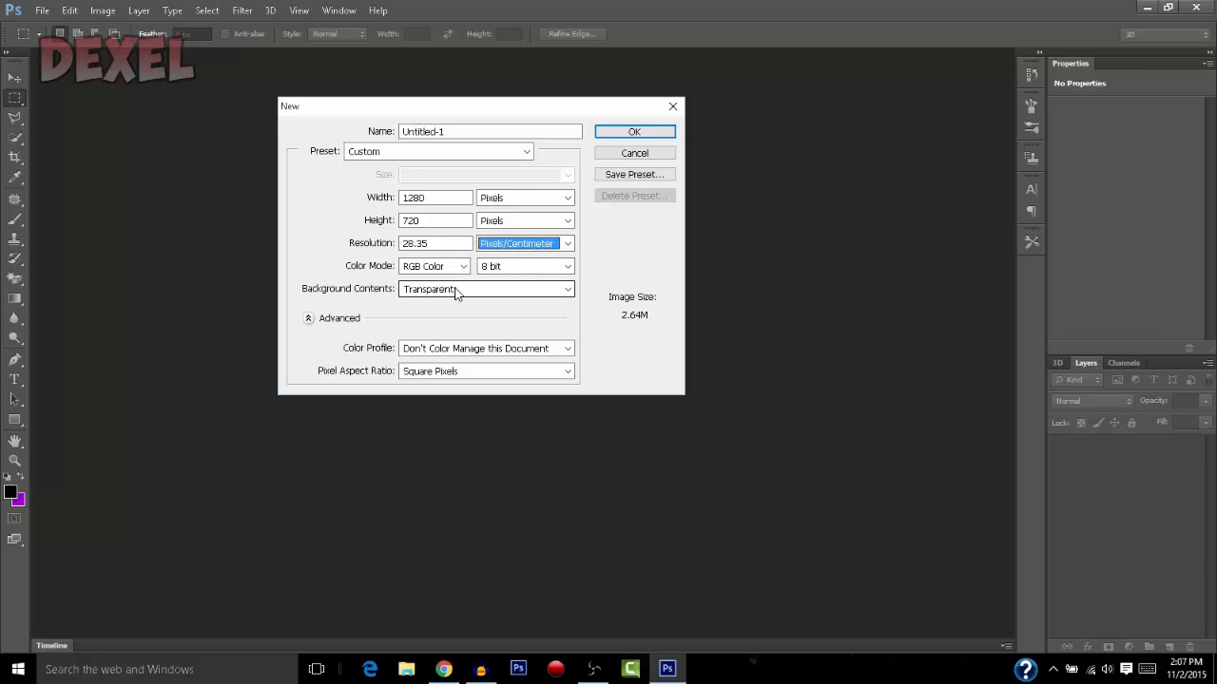
pyautogui.click(621, 132)
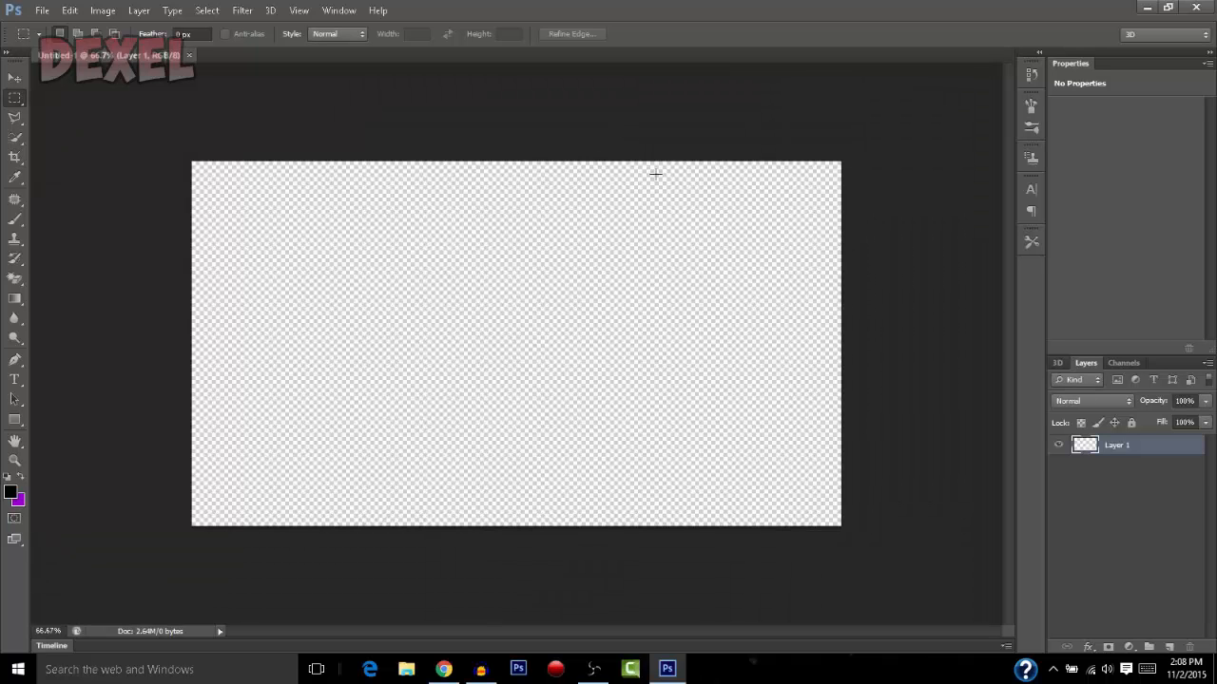
# Fill Layer 1 with the orange-yellow-orange preset as a vertical linear gradient running from the canvas's upper part down to its lower part
pyautogui.click(15, 298)
pyautogui.click(48, 298)
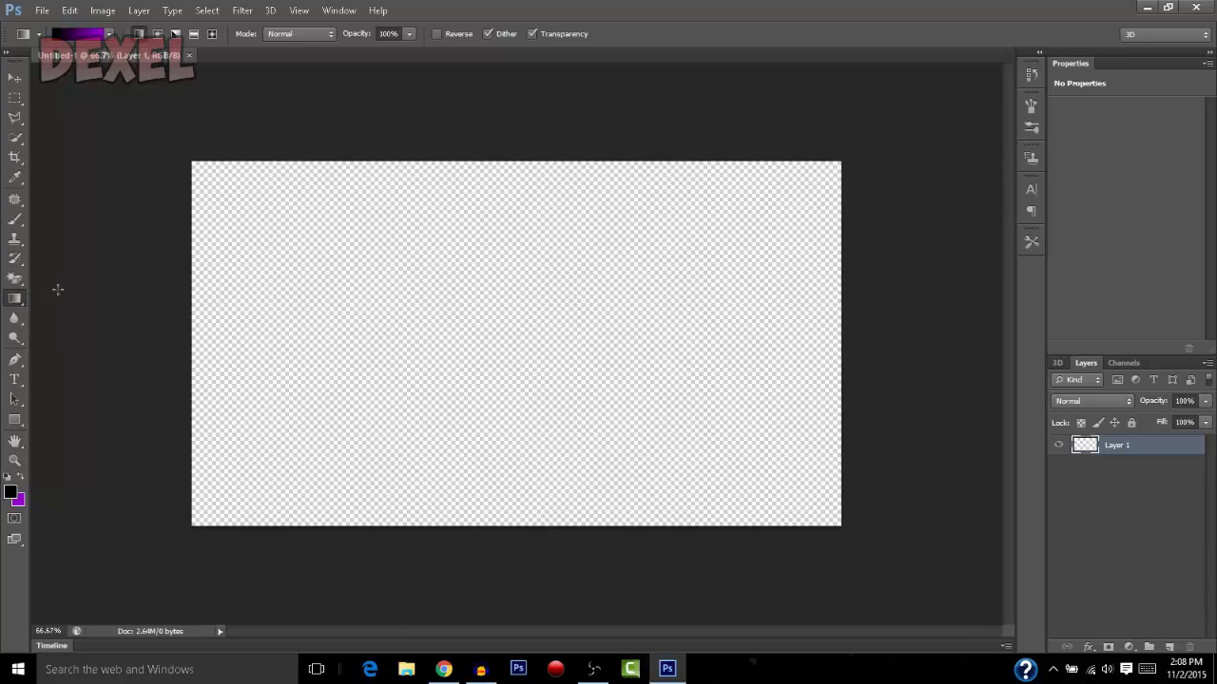
pyautogui.click(109, 35)
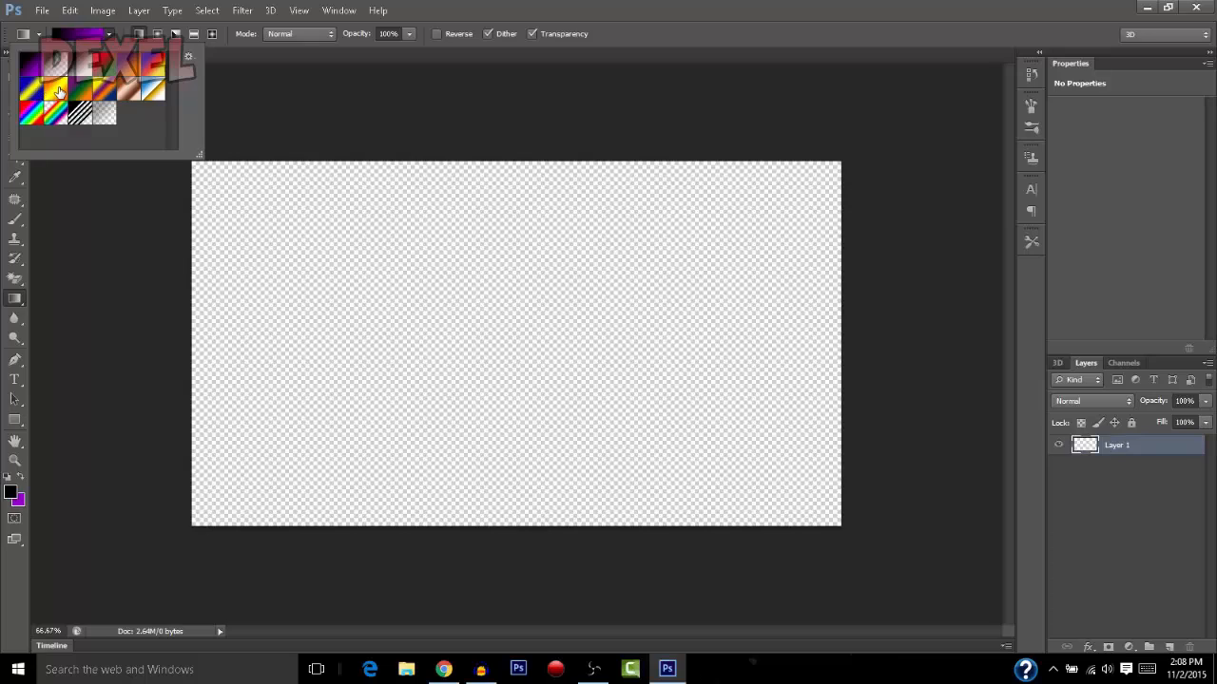
pyautogui.click(59, 91)
pyautogui.click(110, 35)
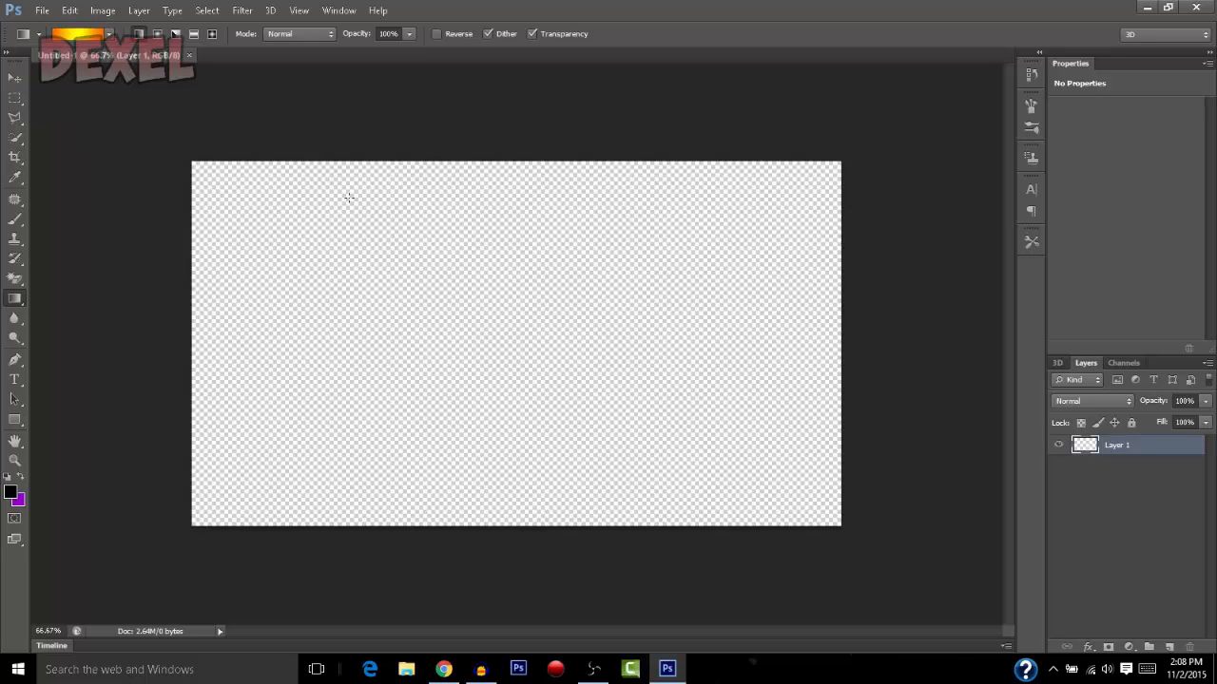
pyautogui.moveTo(493, 141); pyautogui.dragTo(497, 424)
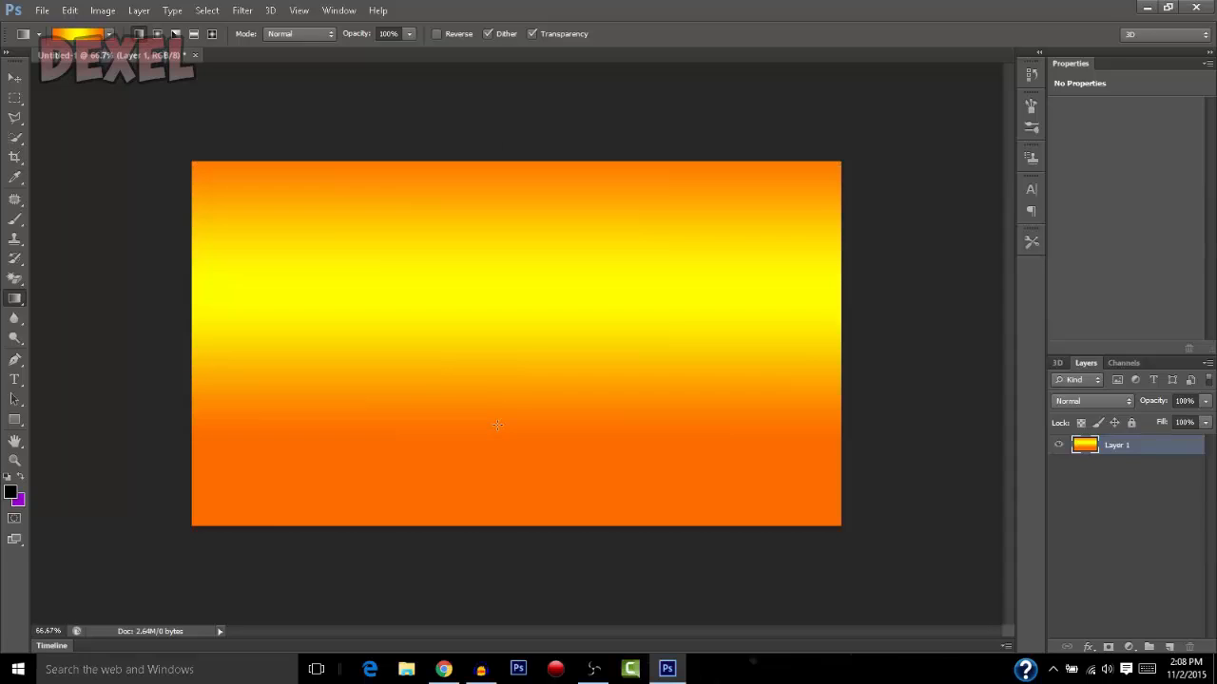
pyautogui.moveTo(531, 307); pyautogui.dragTo(524, 421)
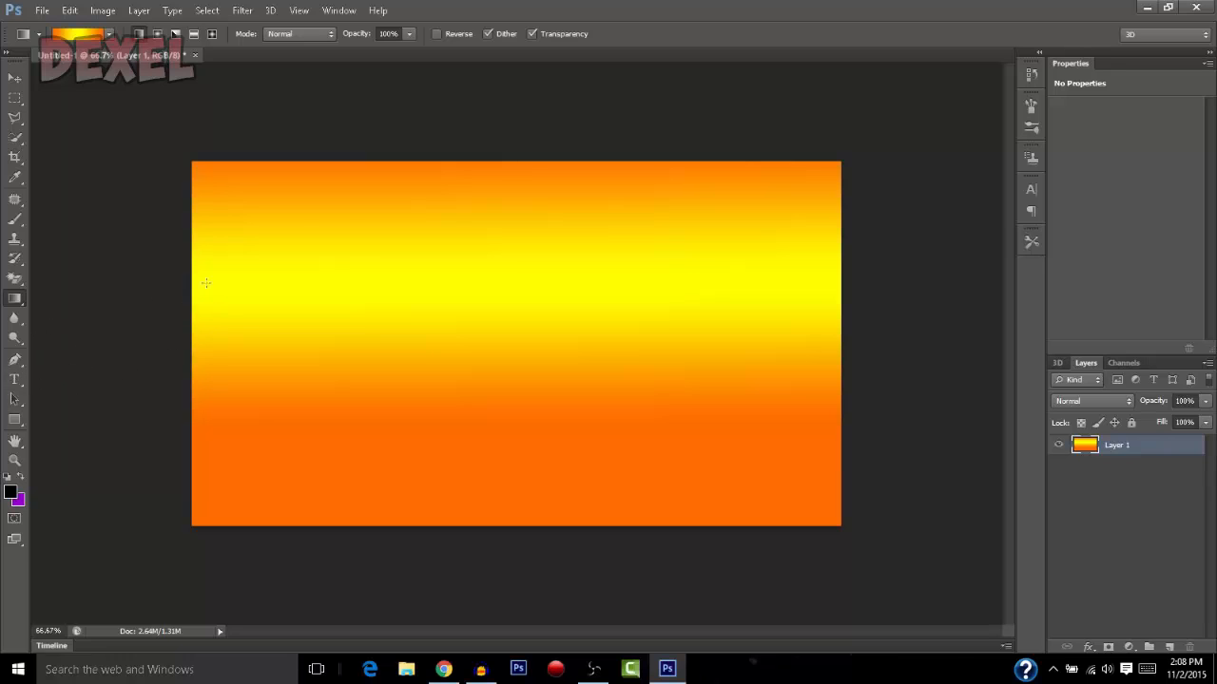
# Switch to Chrome and open dafont.com
pyautogui.click(443, 669)
pyautogui.click(175, 32)
pyautogui.write('da')
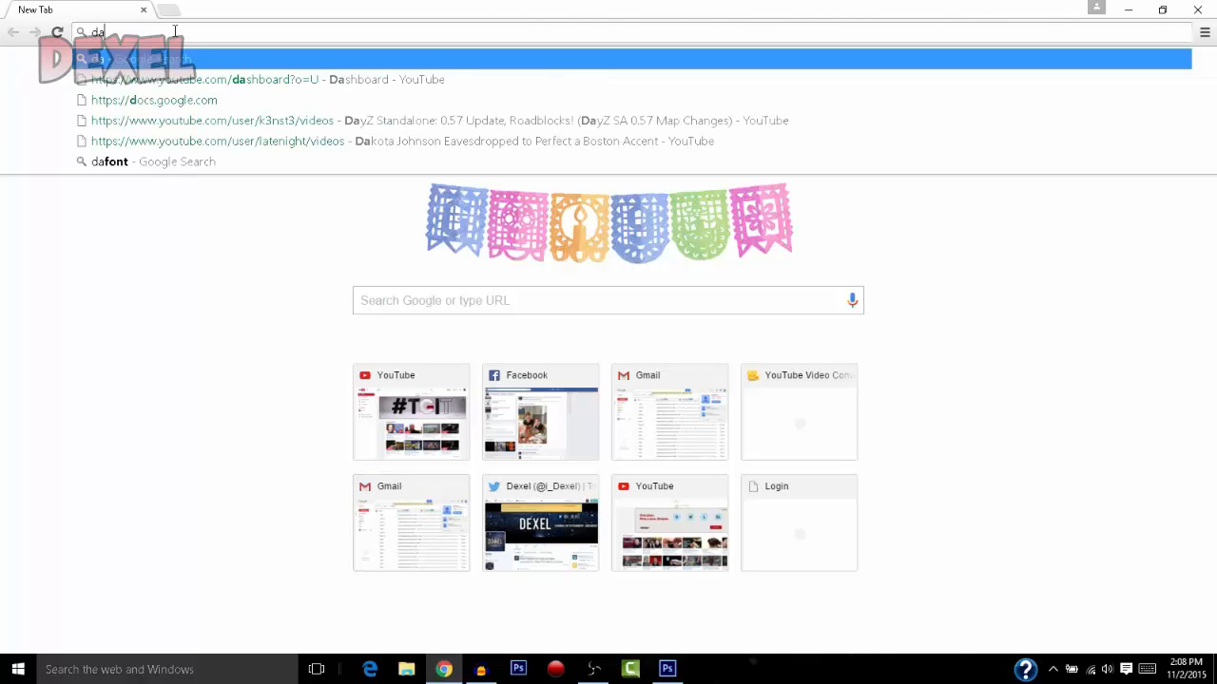
pyautogui.write('font.com')
pyautogui.press('Return')
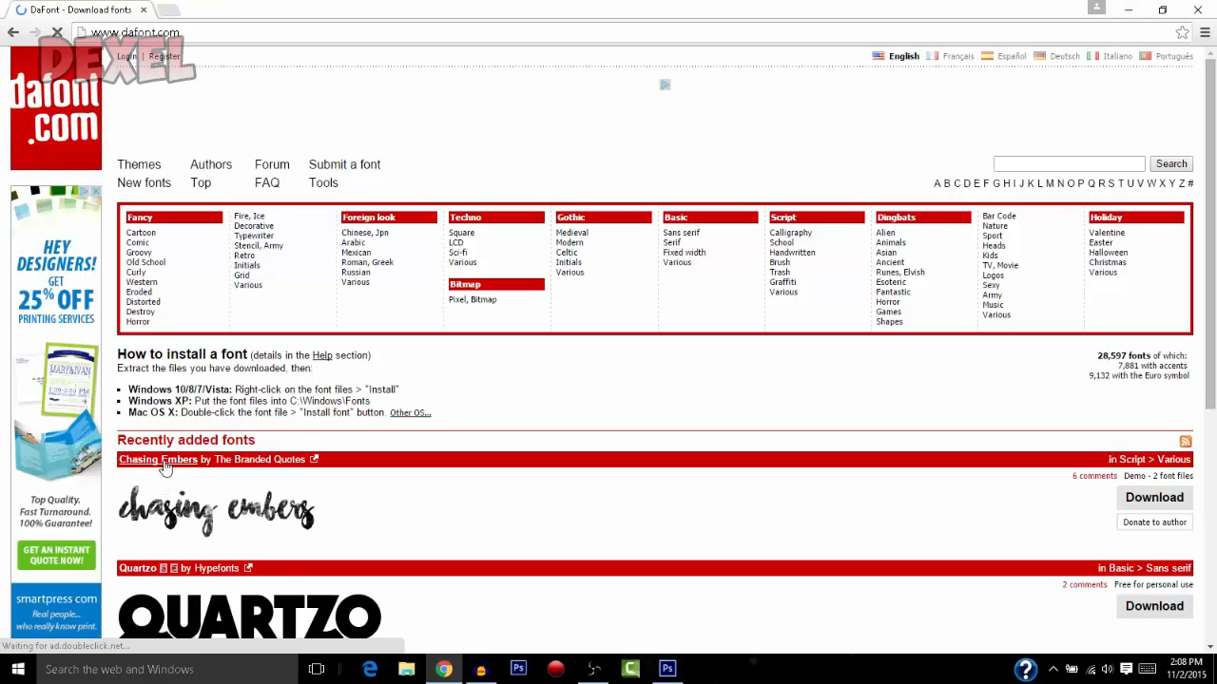
# Browse the Fancy > Comic fonts and download the Pagi Jakarta font
pyautogui.scroll(-3, 167, 461)
pyautogui.scroll(2, 168, 461)
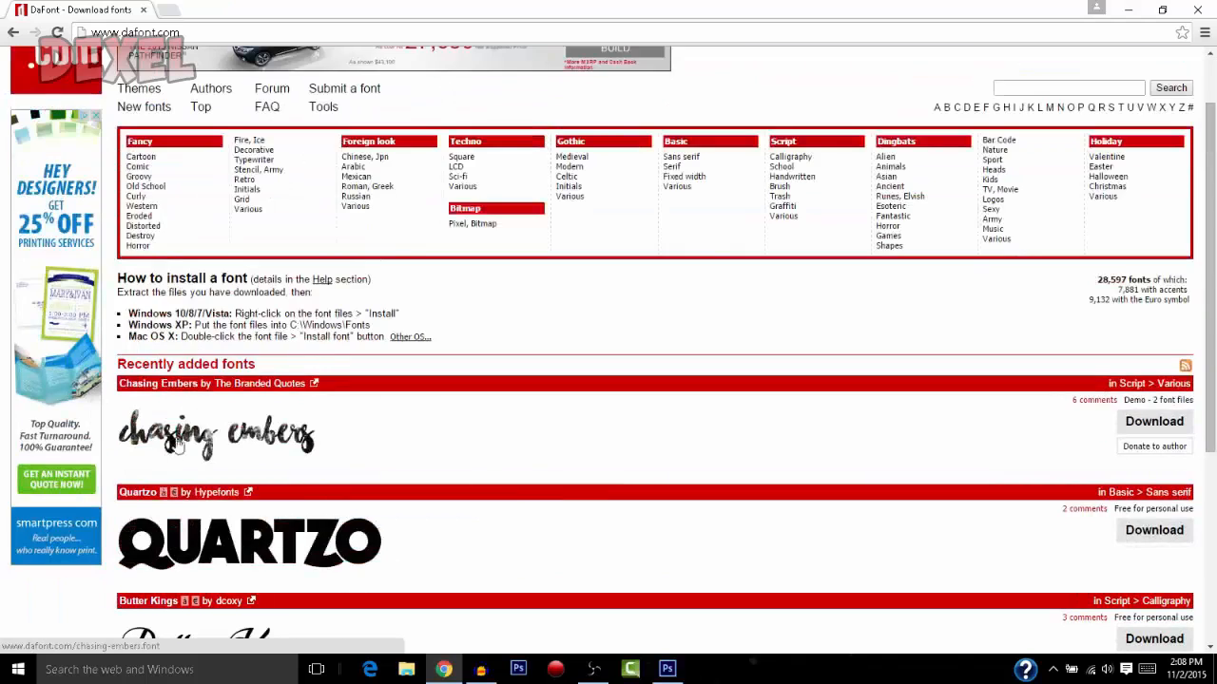
pyautogui.click(143, 168)
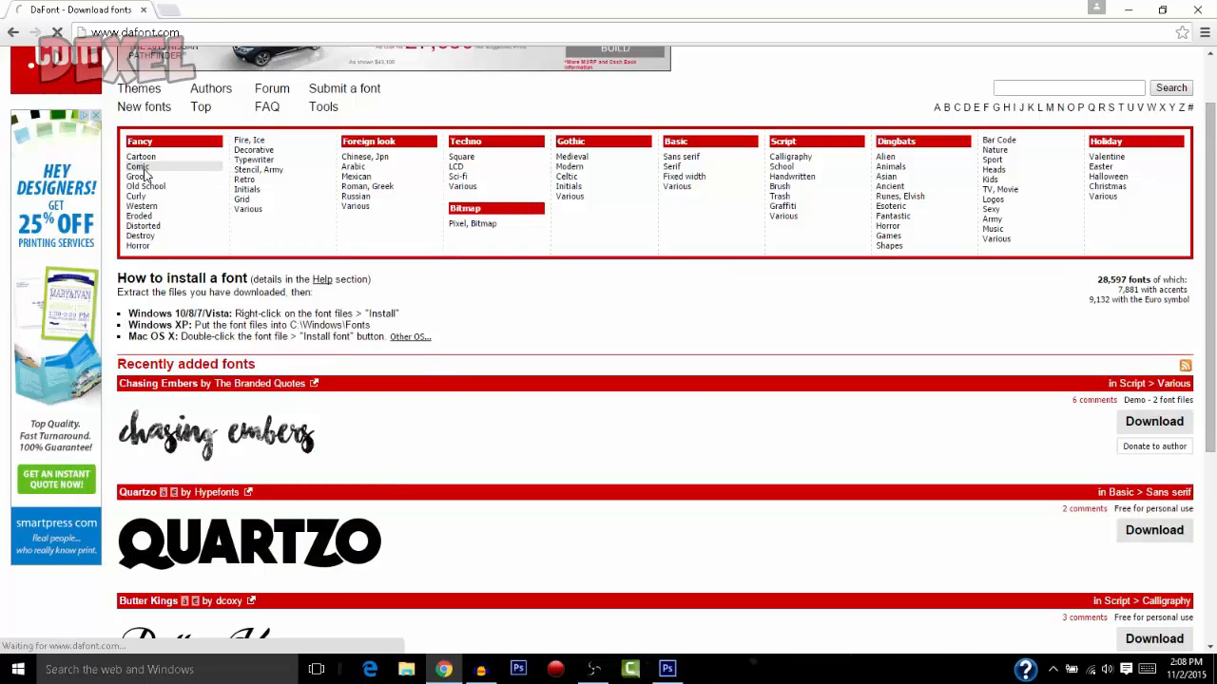
pyautogui.scroll(-4, 190, 238)
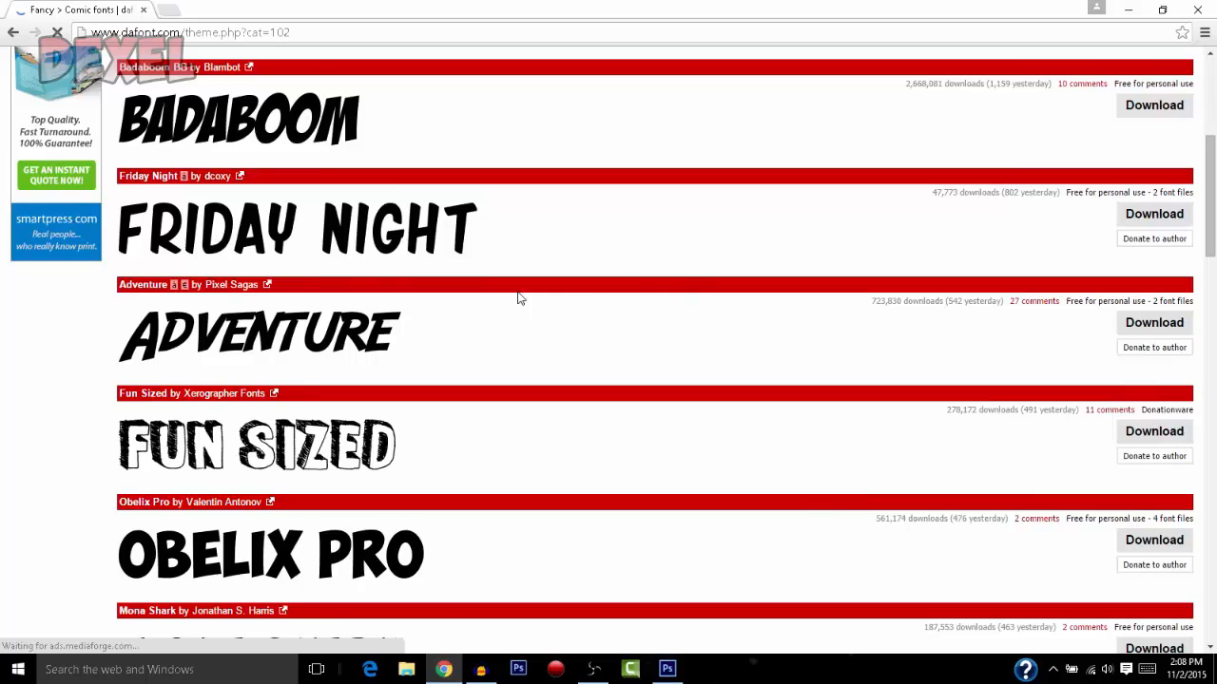
pyautogui.scroll(-2, 513, 299)
pyautogui.scroll(-10, 436, 339)
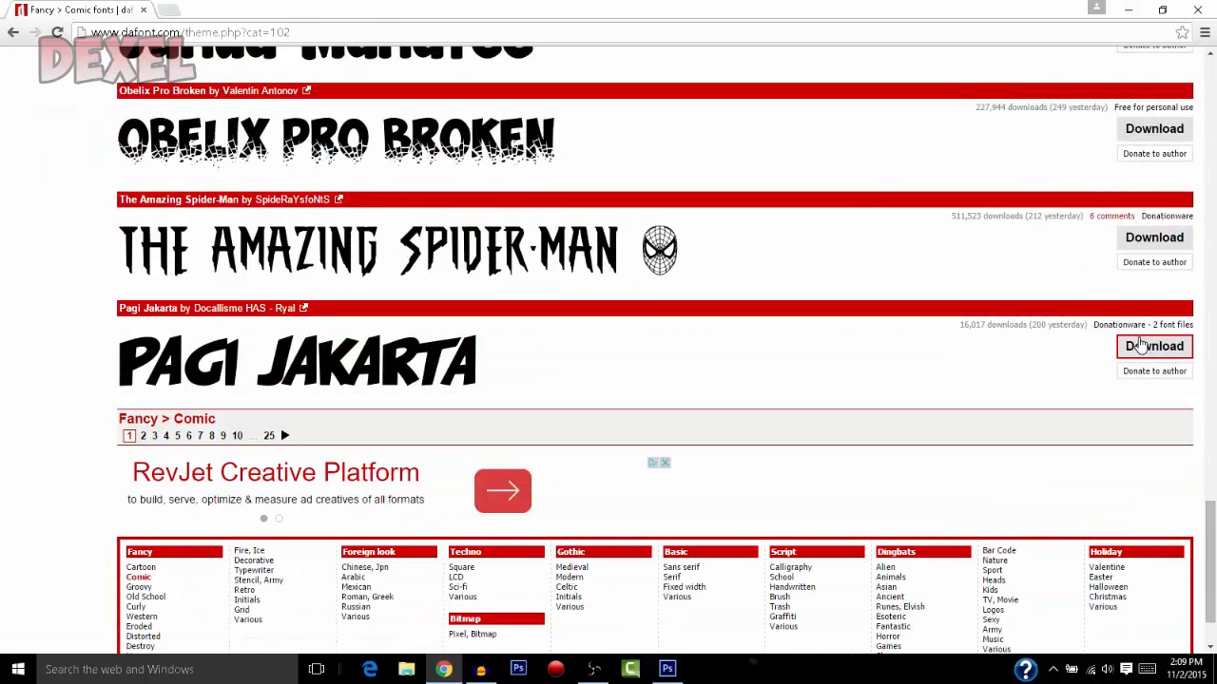
pyautogui.click(1162, 348)
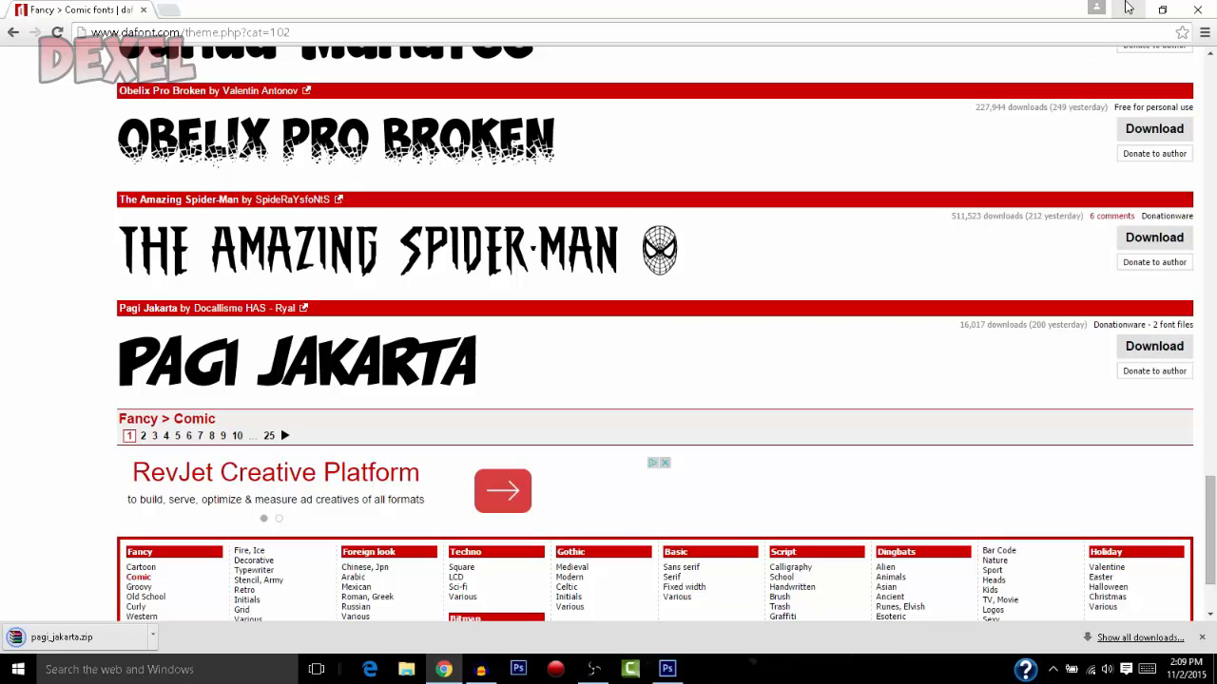
pyautogui.click(1127, 8)
pyautogui.click(1141, 8)
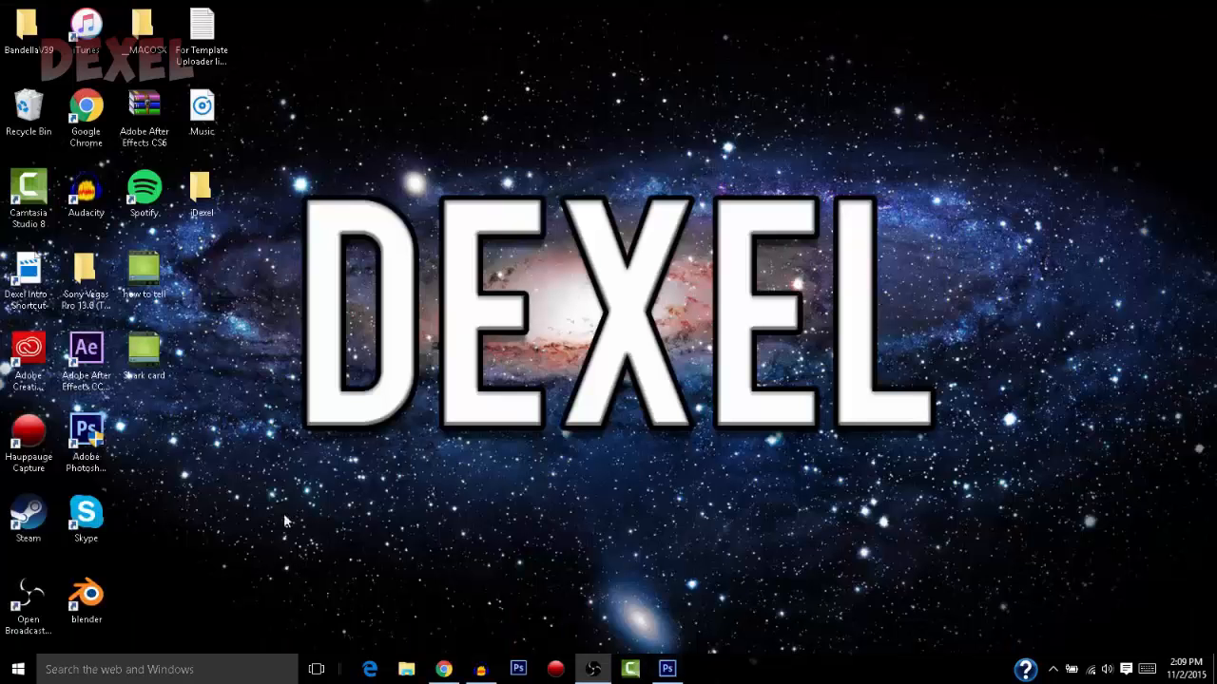
pyautogui.click(443, 669)
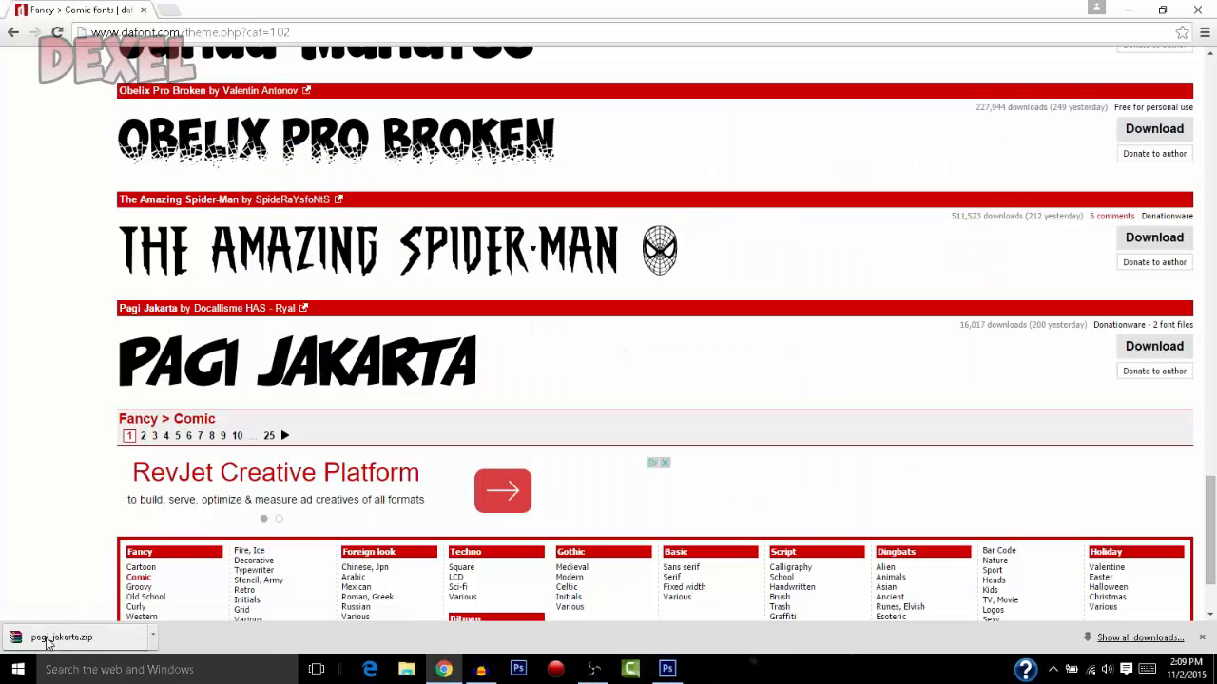
# Open the downloaded pagi_jakarta.zip archive and install the OpenType font pagijakarta.otf
pyautogui.click(47, 636)
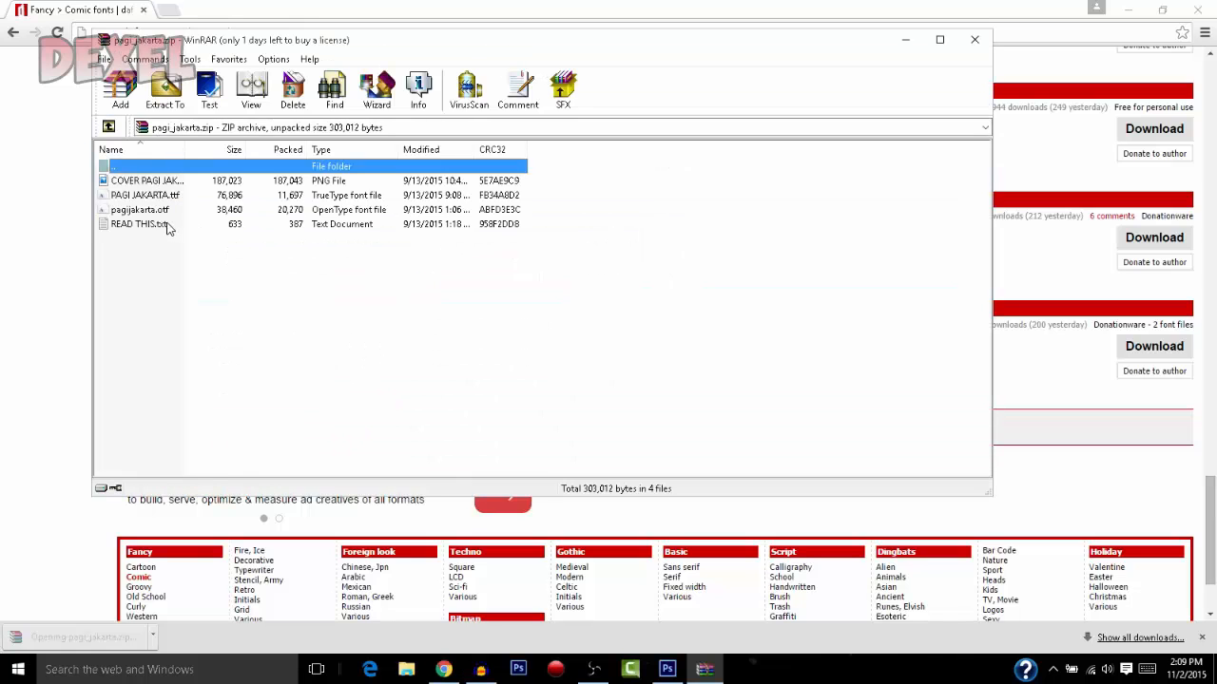
pyautogui.doubleClick(159, 213)
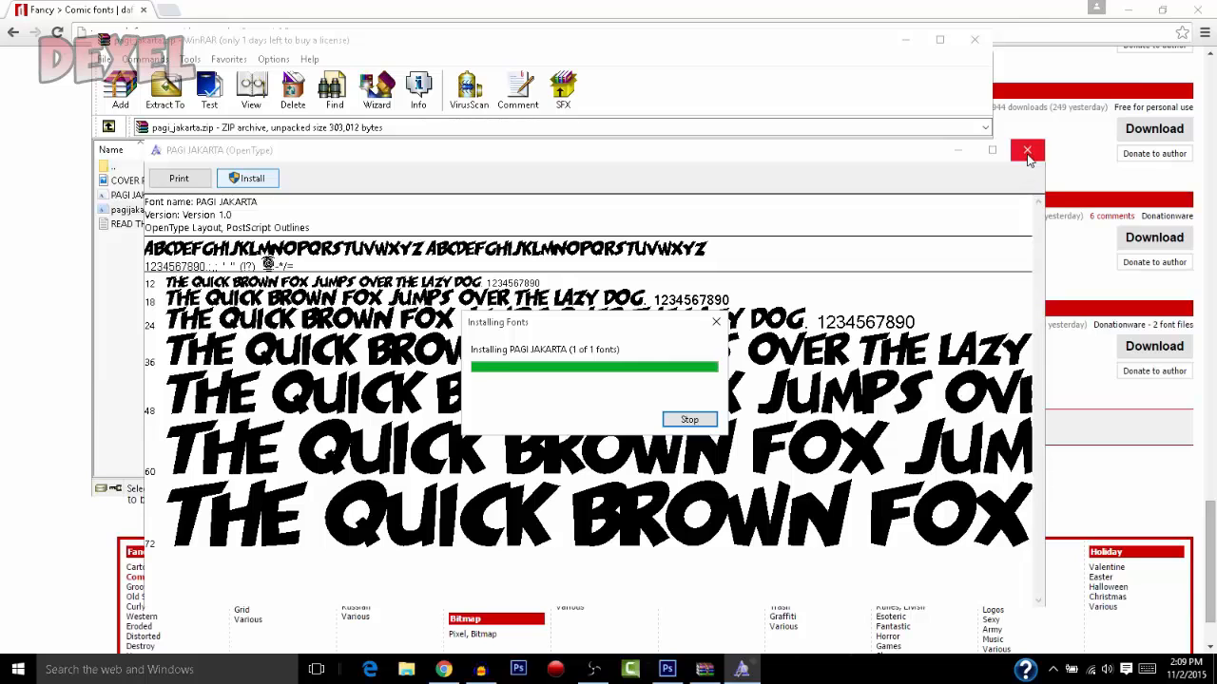
pyautogui.click(1027, 154)
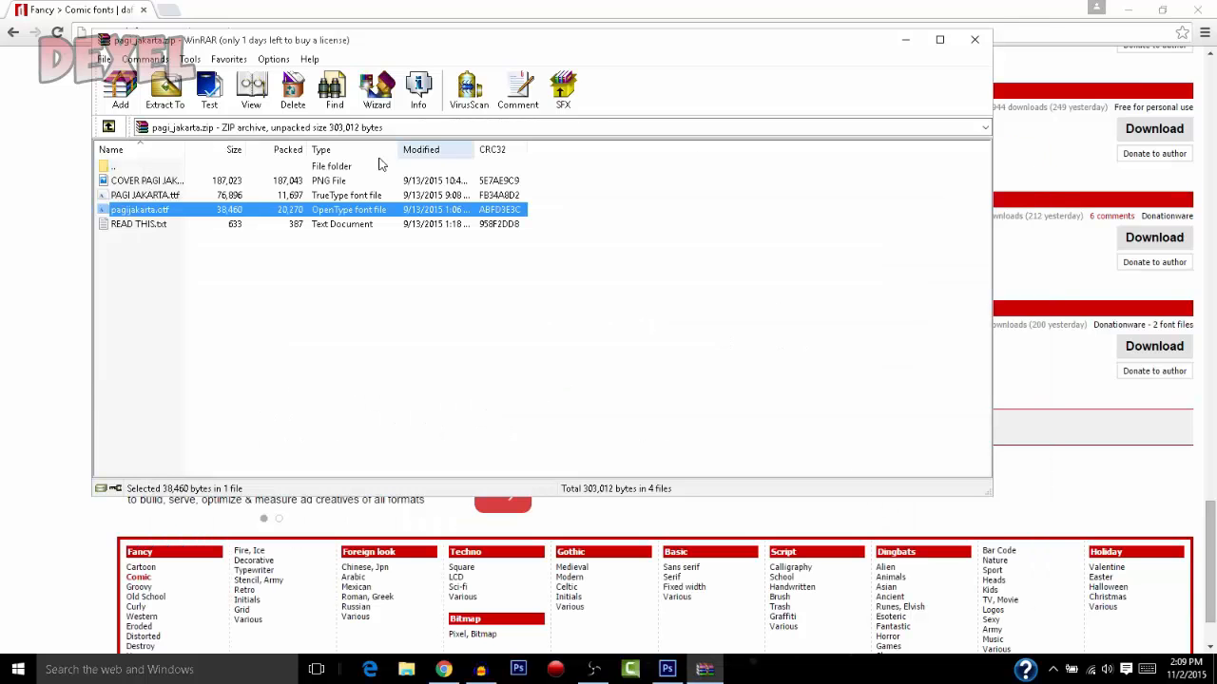
# Install the TrueType version PAGI JAKARTA.ttf over the existing font, and close the font preview and the archive
pyautogui.click(180, 197)
pyautogui.doubleClick(181, 203)
pyautogui.click(271, 198)
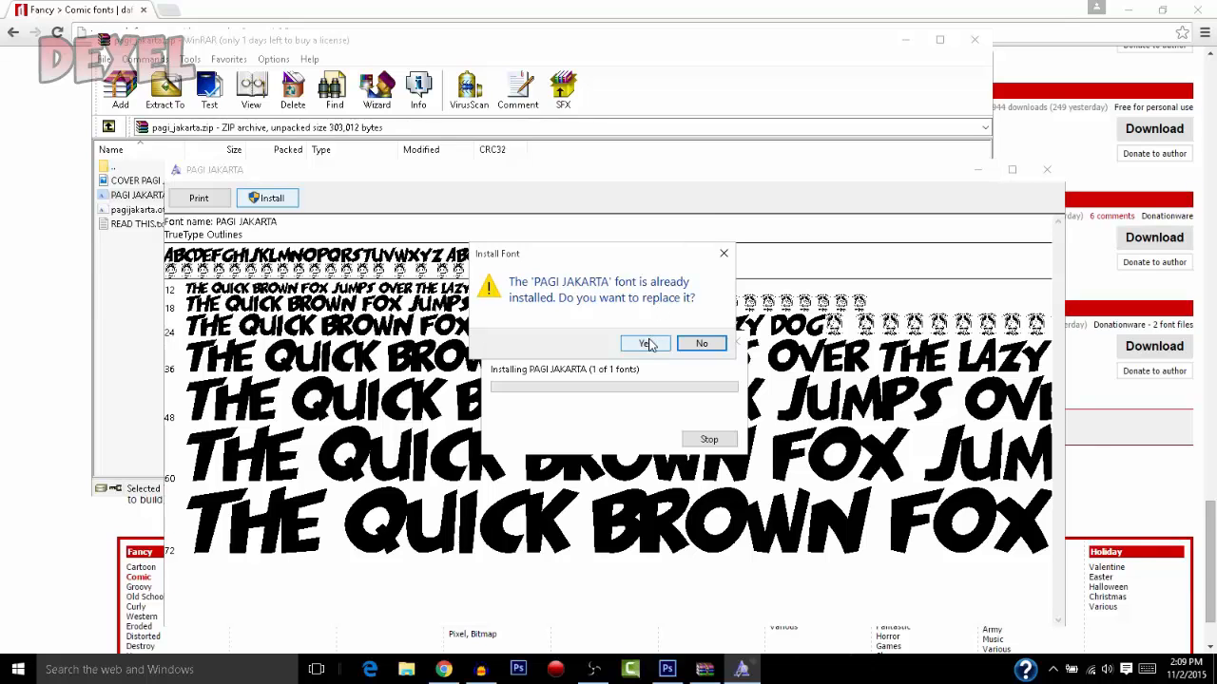
pyautogui.click(647, 344)
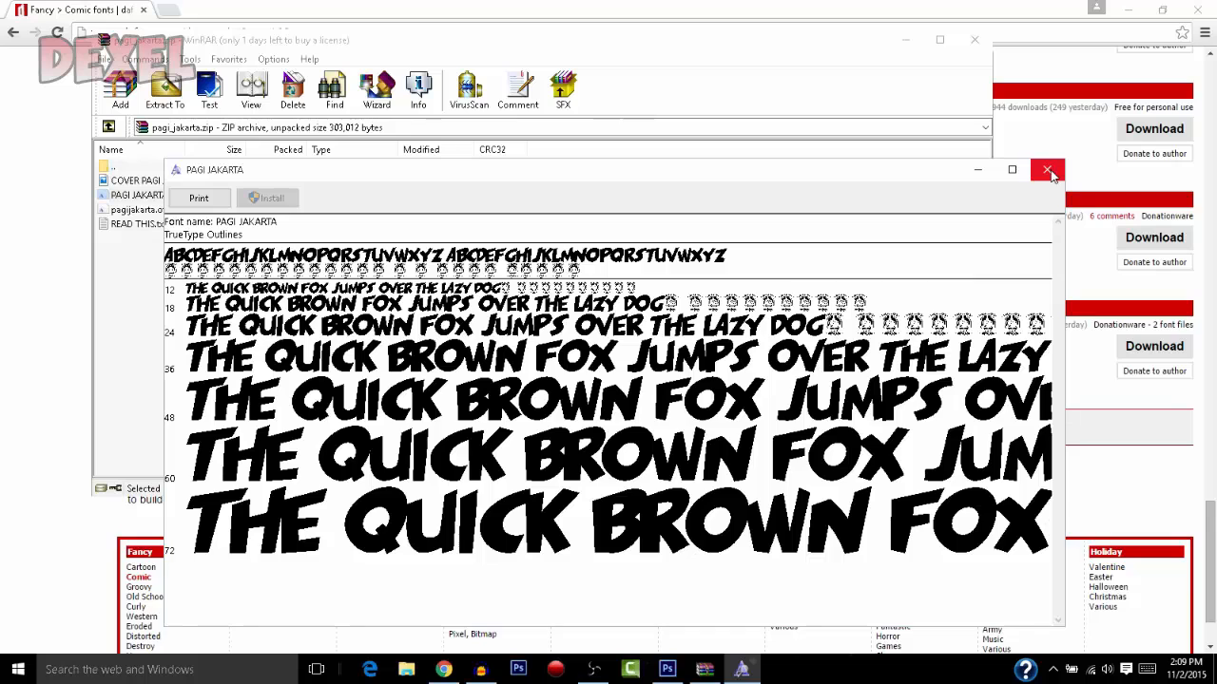
pyautogui.click(1047, 170)
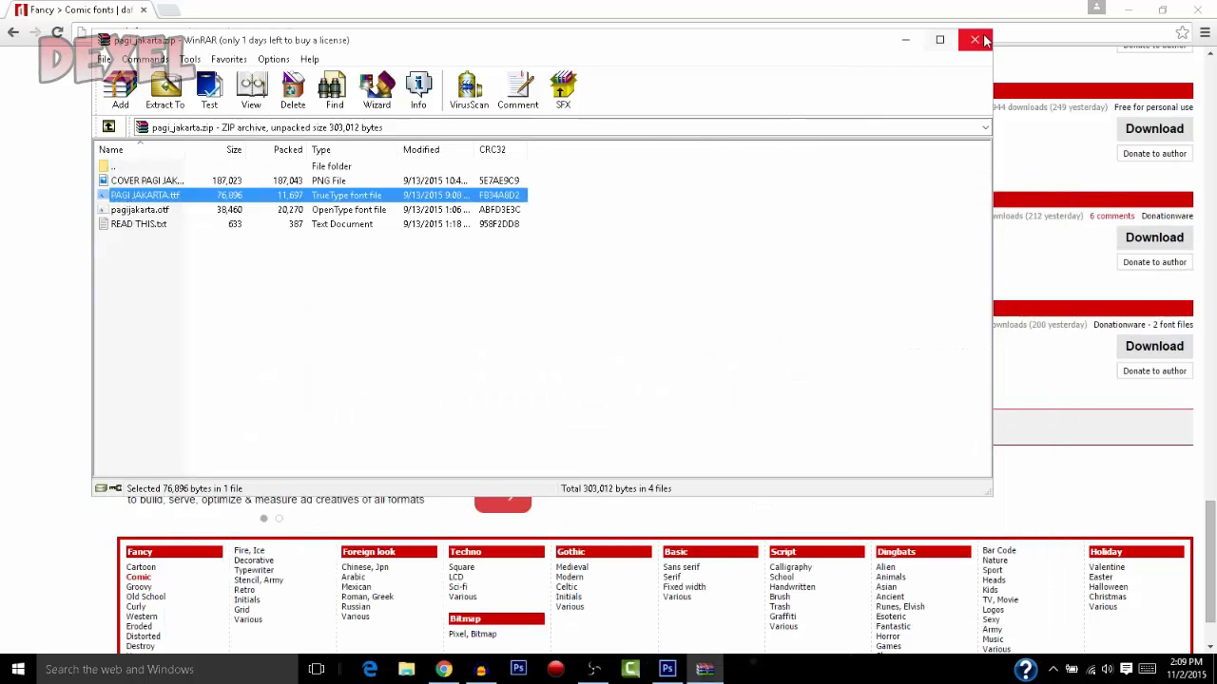
pyautogui.click(974, 39)
# Switch to Photoshop and add a wide text box across the upper part of the canvas reading "HOW TO"
pyautogui.click(667, 669)
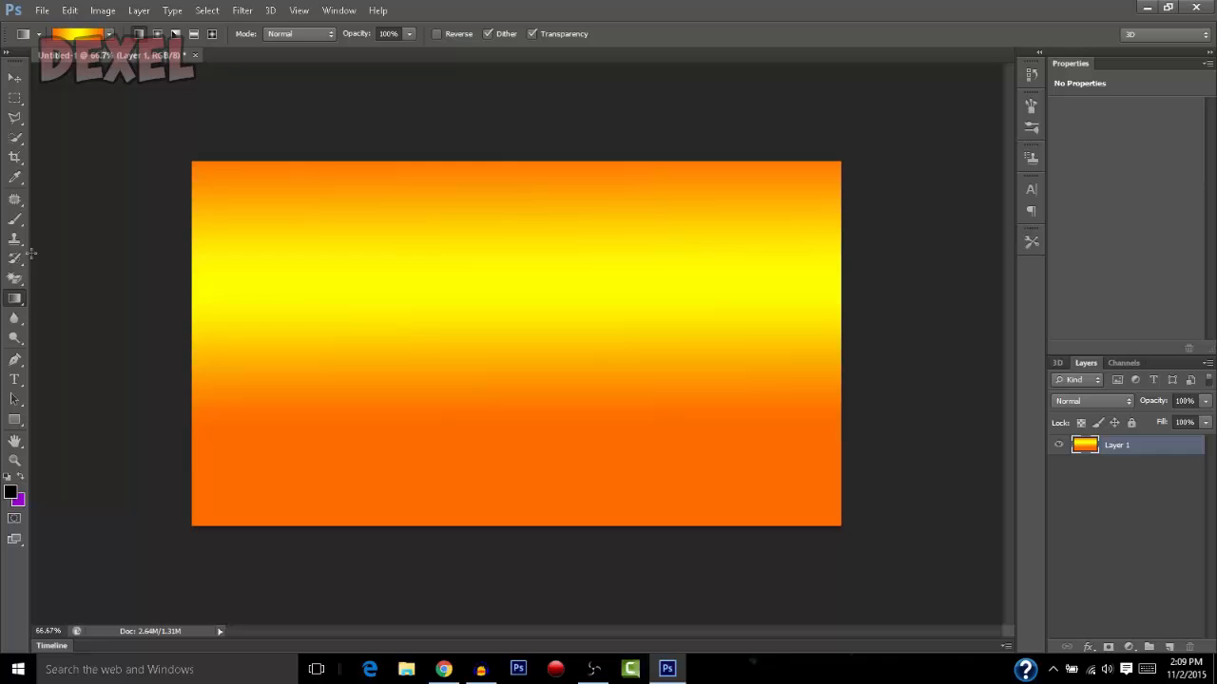
pyautogui.click(14, 379)
pyautogui.moveTo(200, 169); pyautogui.dragTo(720, 346)
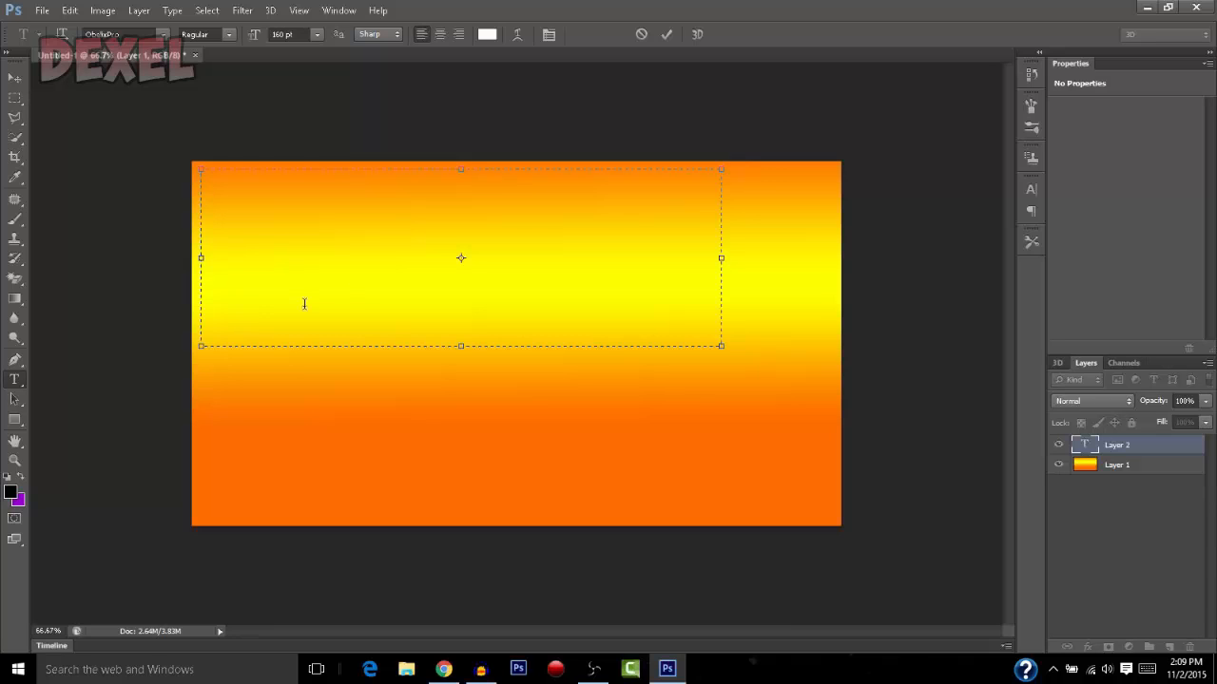
pyautogui.write('HOW')
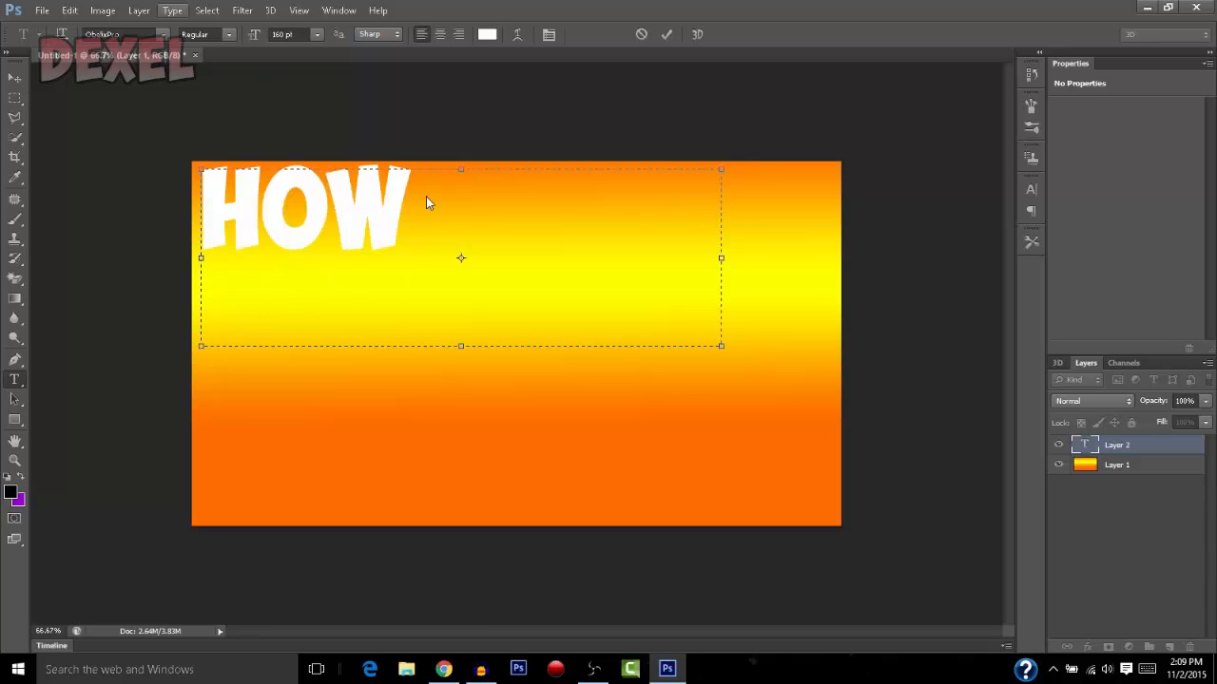
pyautogui.write(' TO')
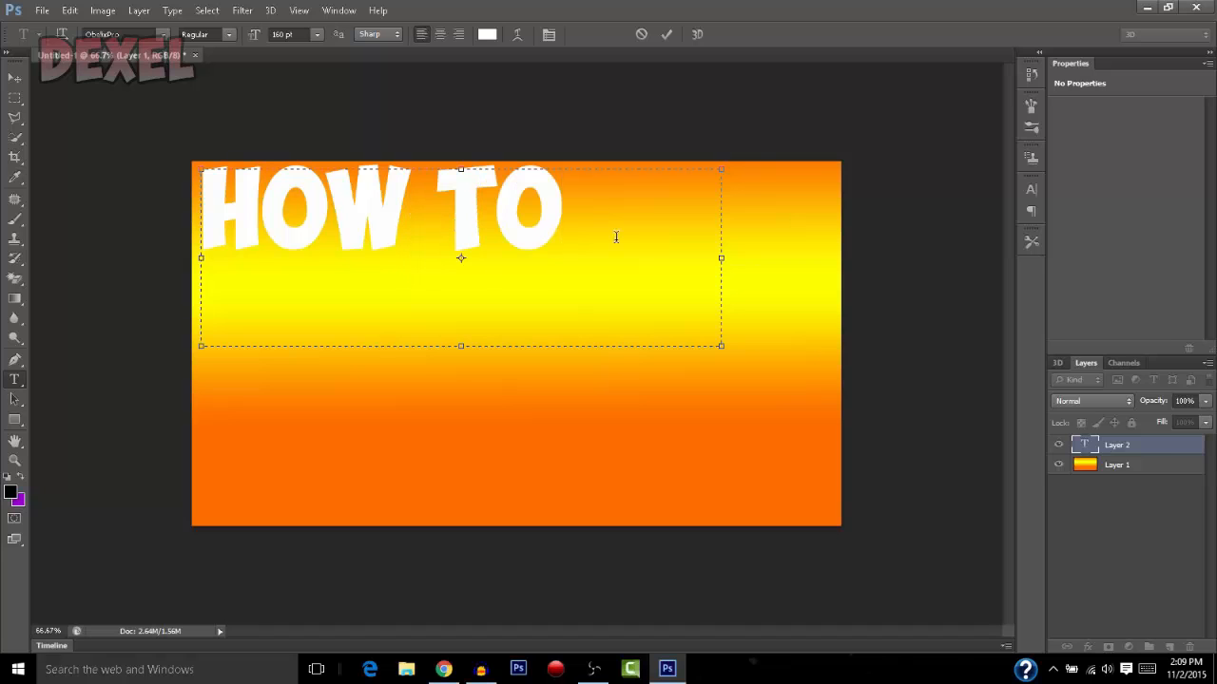
# Change the font of the whole "HOW TO" text to PAGI JAKARTA
pyautogui.hotkey('ctrl', 'a')
pyautogui.click(155, 30)
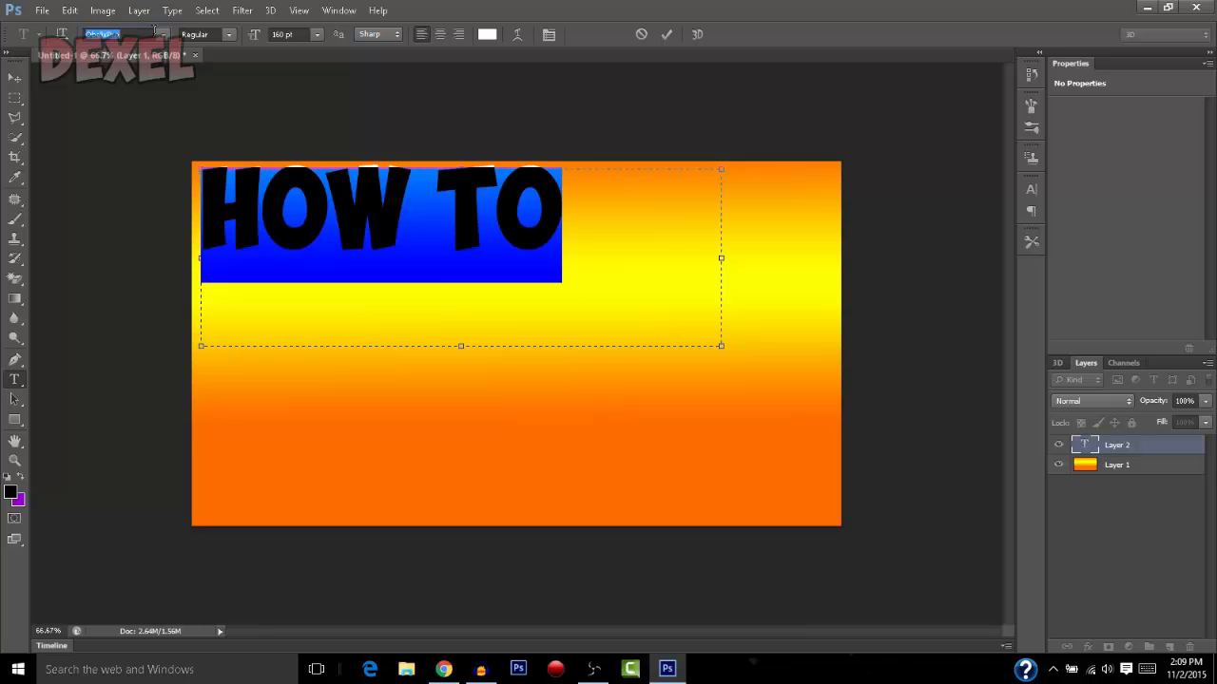
pyautogui.click(164, 34)
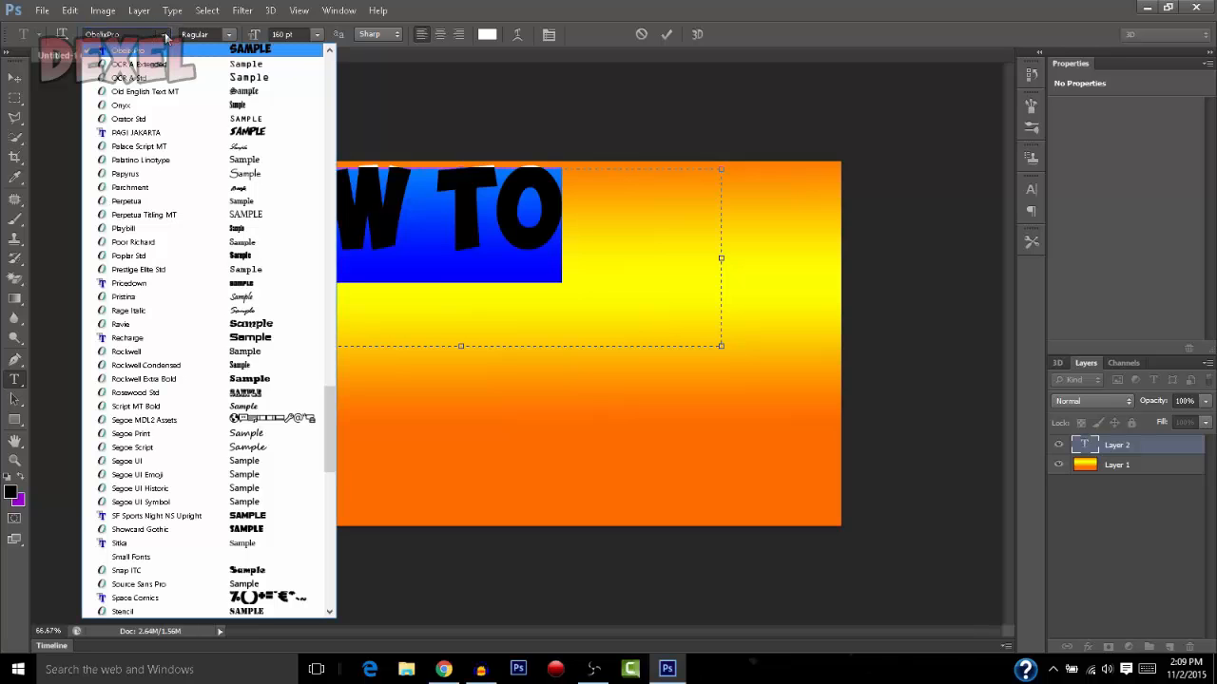
pyautogui.scroll(-11, 239, 333)
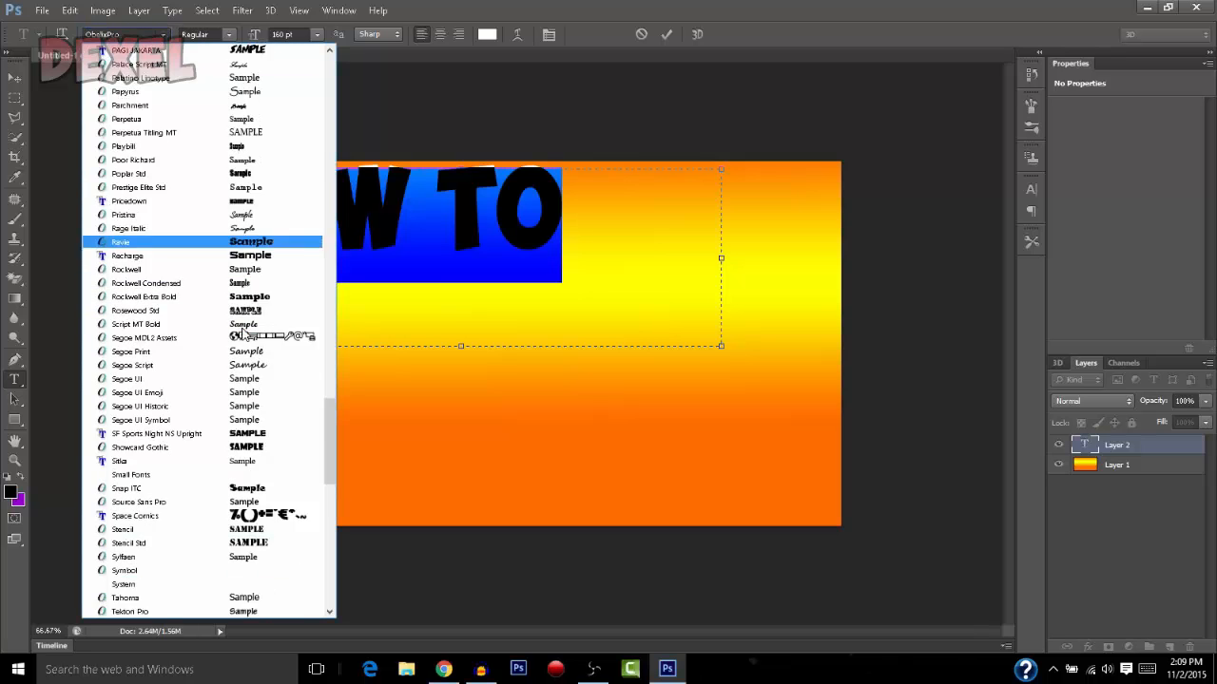
pyautogui.scroll(10, 152, 380)
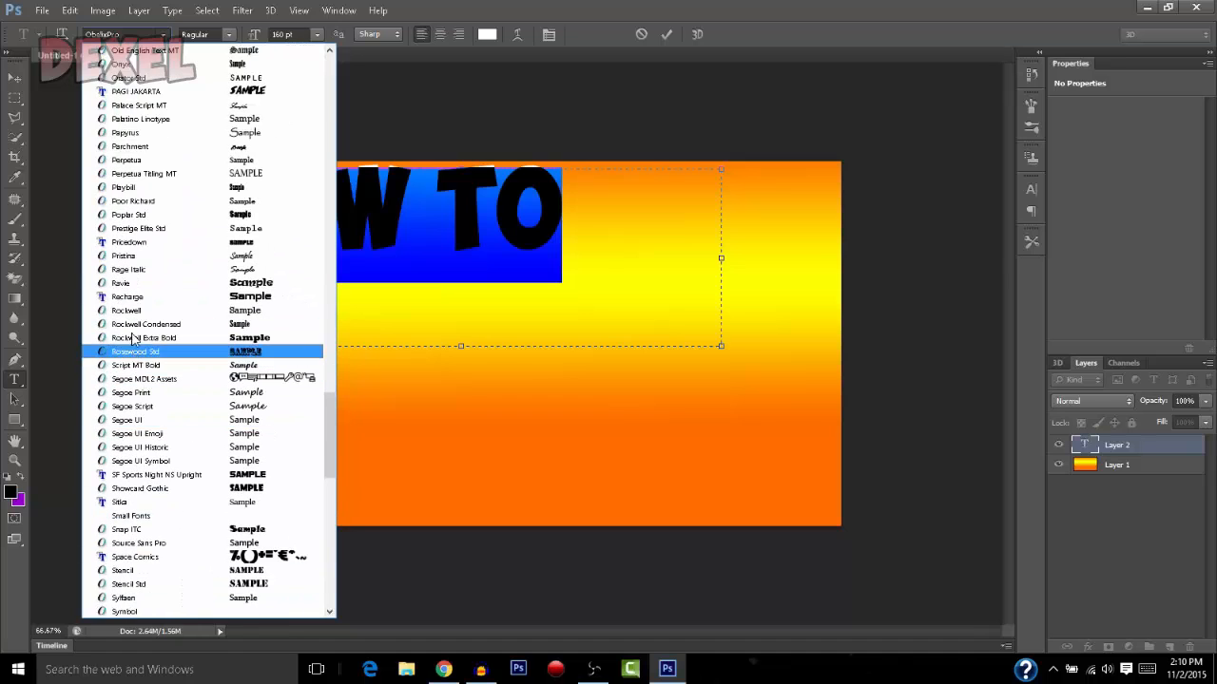
pyautogui.click(142, 91)
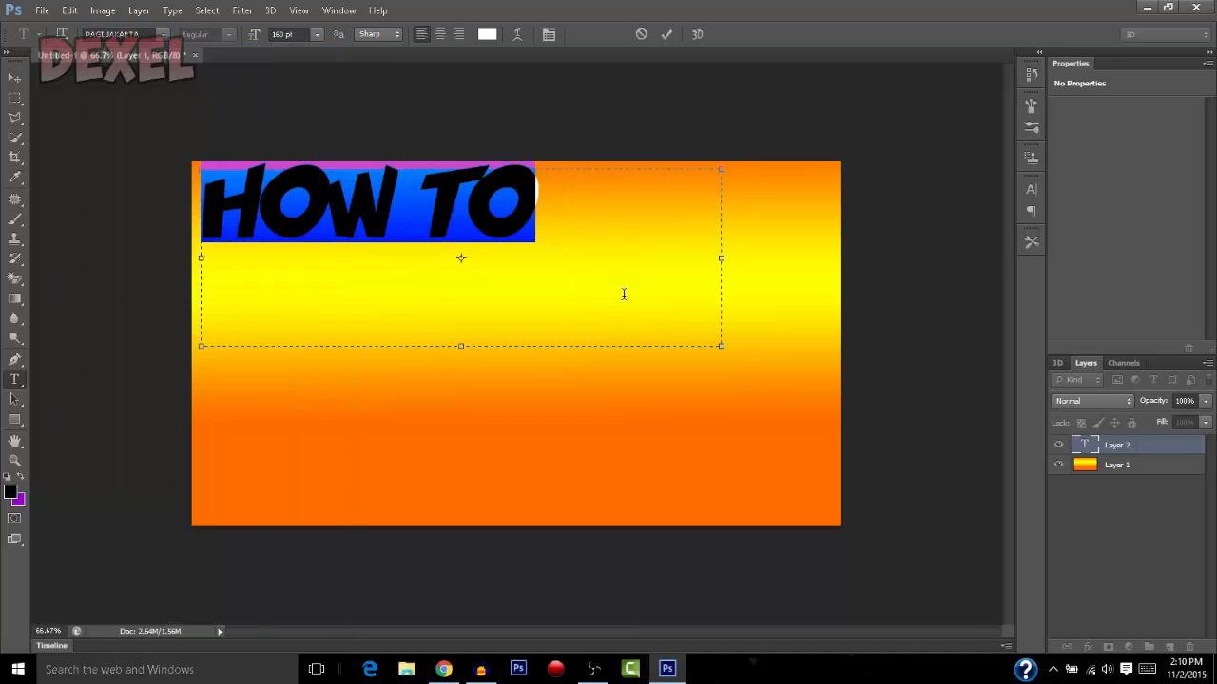
# Add the word "MAKE" after "HOW TO" and enlarge the text box so the phrase fits on one line
pyautogui.click(598, 245)
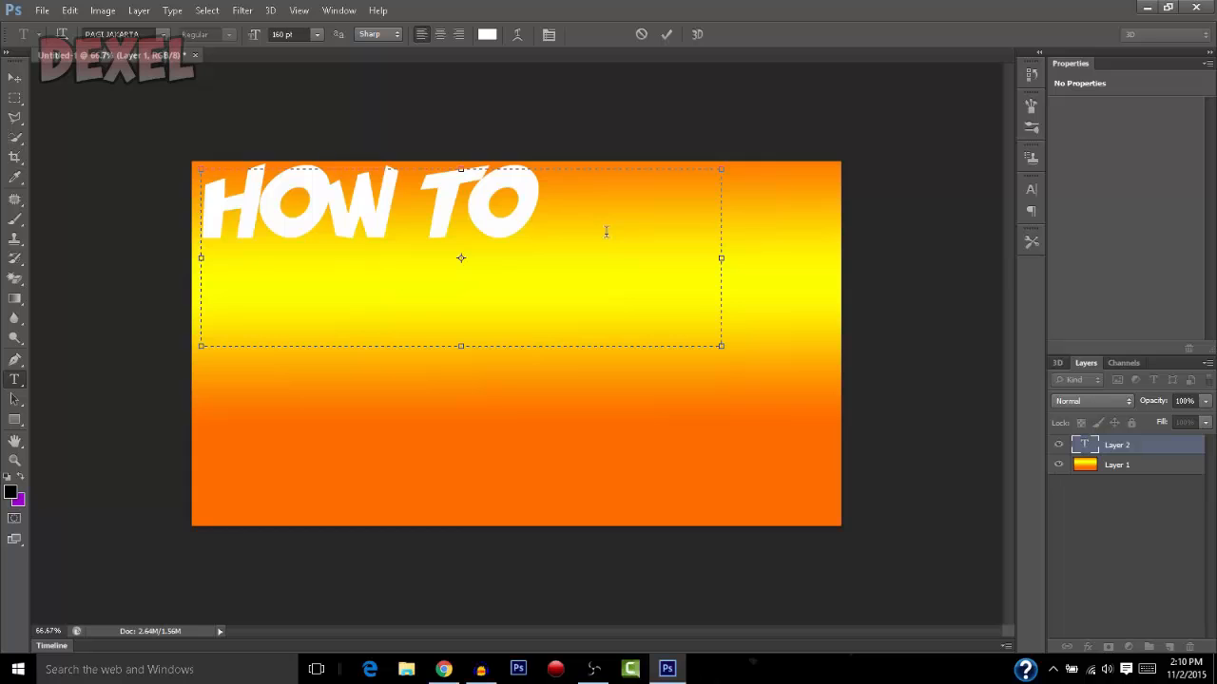
pyautogui.press('Return')
pyautogui.write('MAKE')
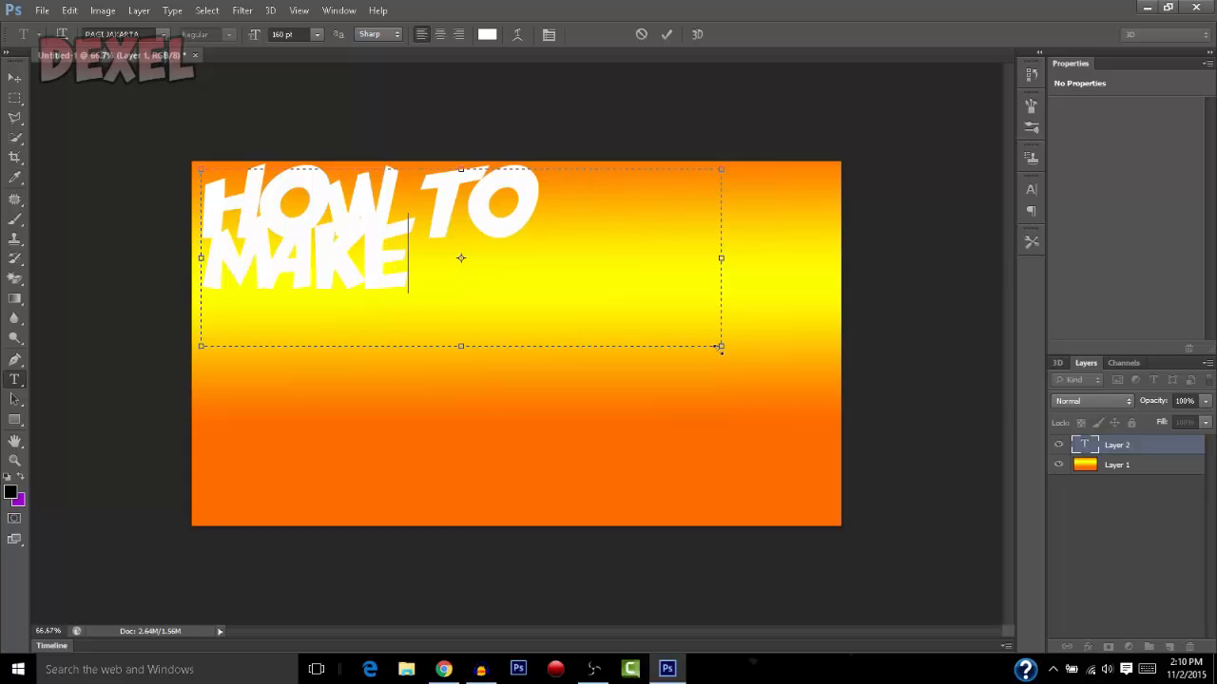
pyautogui.moveTo(724, 349); pyautogui.dragTo(933, 454)
# Set the "HOW TO MAKE" text size to 170 pt and shift it slightly down from the canvas's upper edge
pyautogui.moveTo(811, 218); pyautogui.dragTo(169, 197)
pyautogui.click(310, 34)
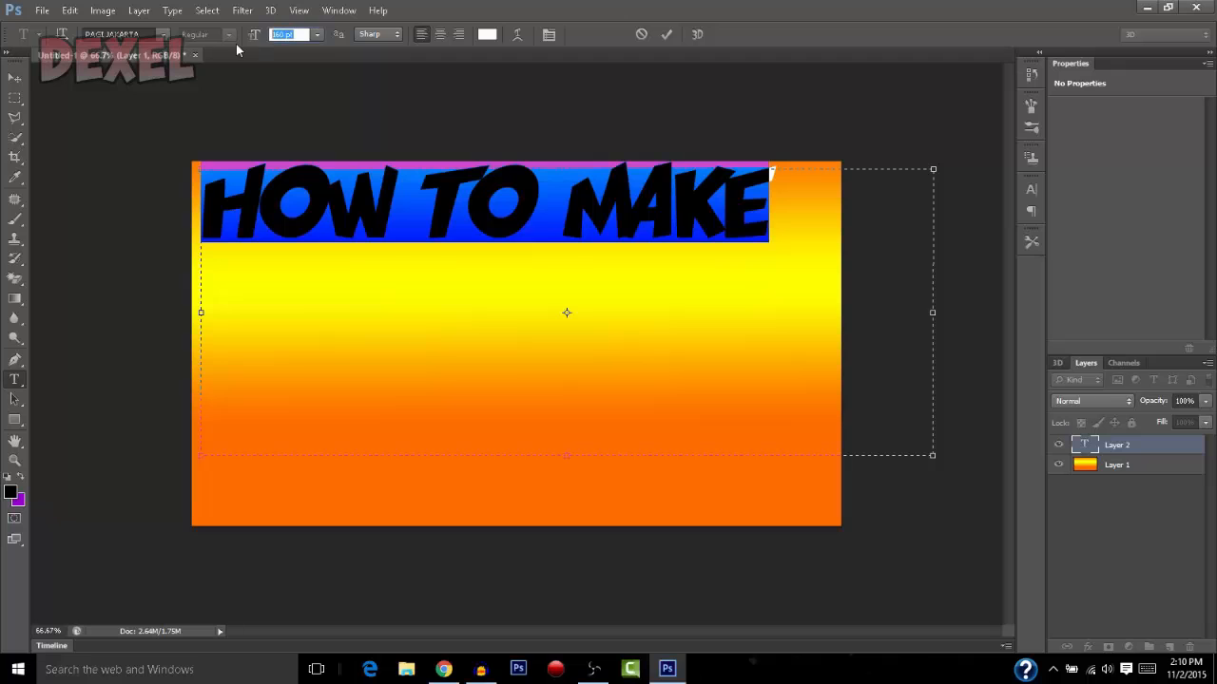
pyautogui.write('170')
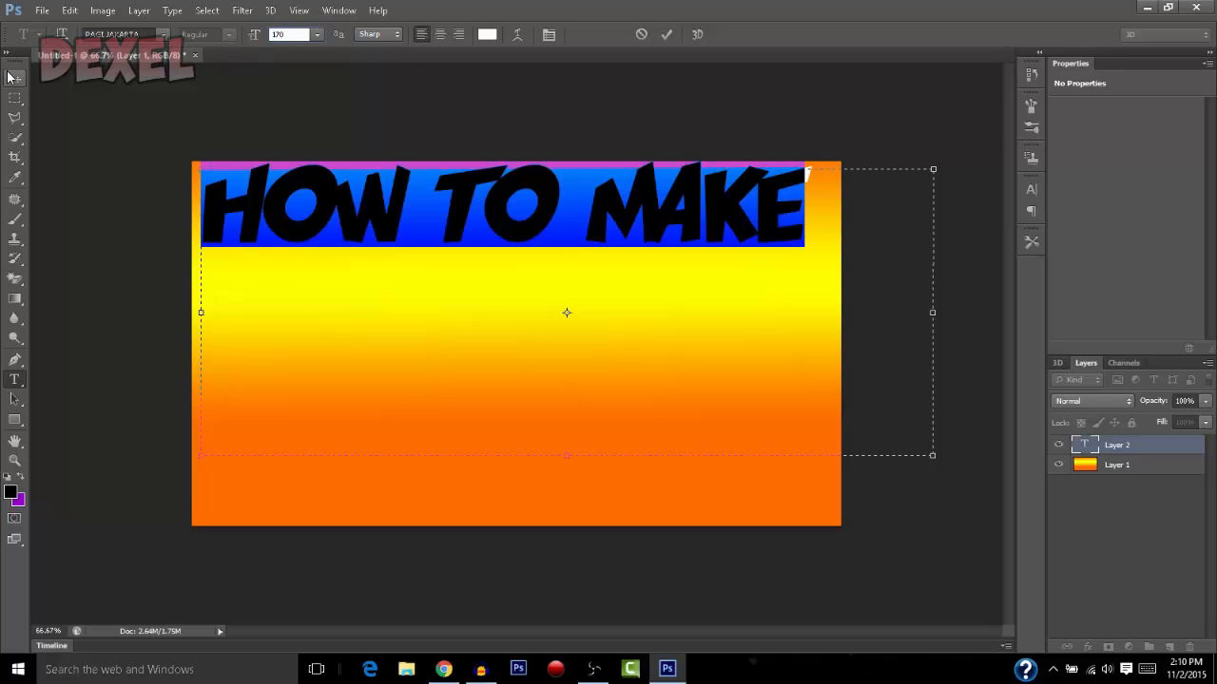
pyautogui.click(15, 80)
pyautogui.moveTo(462, 222); pyautogui.dragTo(465, 235)
# Add a separate text box reading "BETTER" below "HOW TO MAKE" and nudge it slightly to the right
pyautogui.click(14, 380)
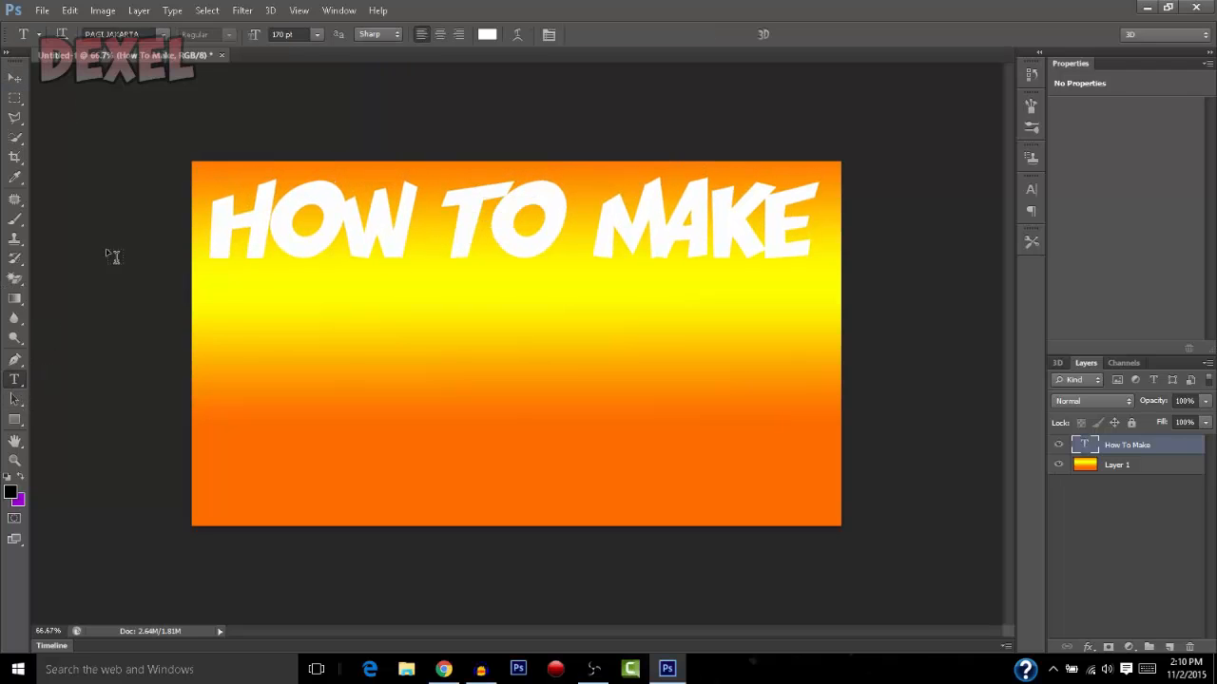
pyautogui.moveTo(209, 277); pyautogui.dragTo(832, 402)
pyautogui.write('BETTER')
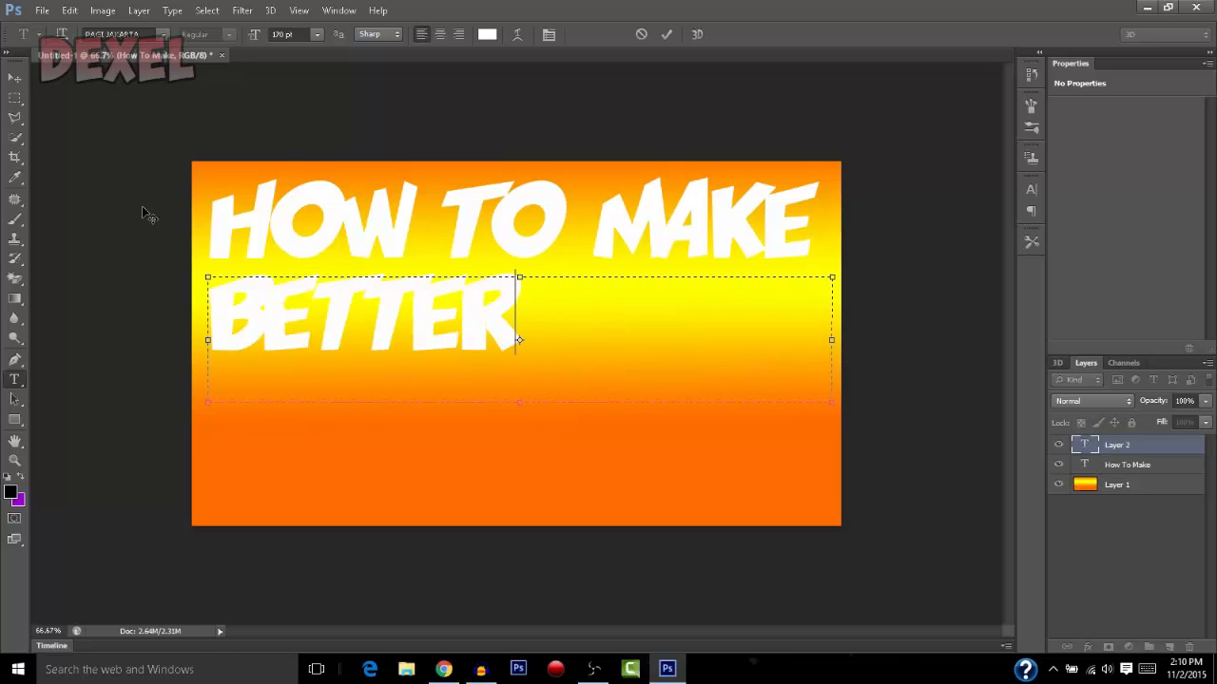
pyautogui.click(14, 77)
pyautogui.moveTo(367, 353); pyautogui.dragTo(381, 355)
# Add a third text box below "BETTER" reading "THUMBNAILS", widened so the whole word fits on one line
pyautogui.click(14, 379)
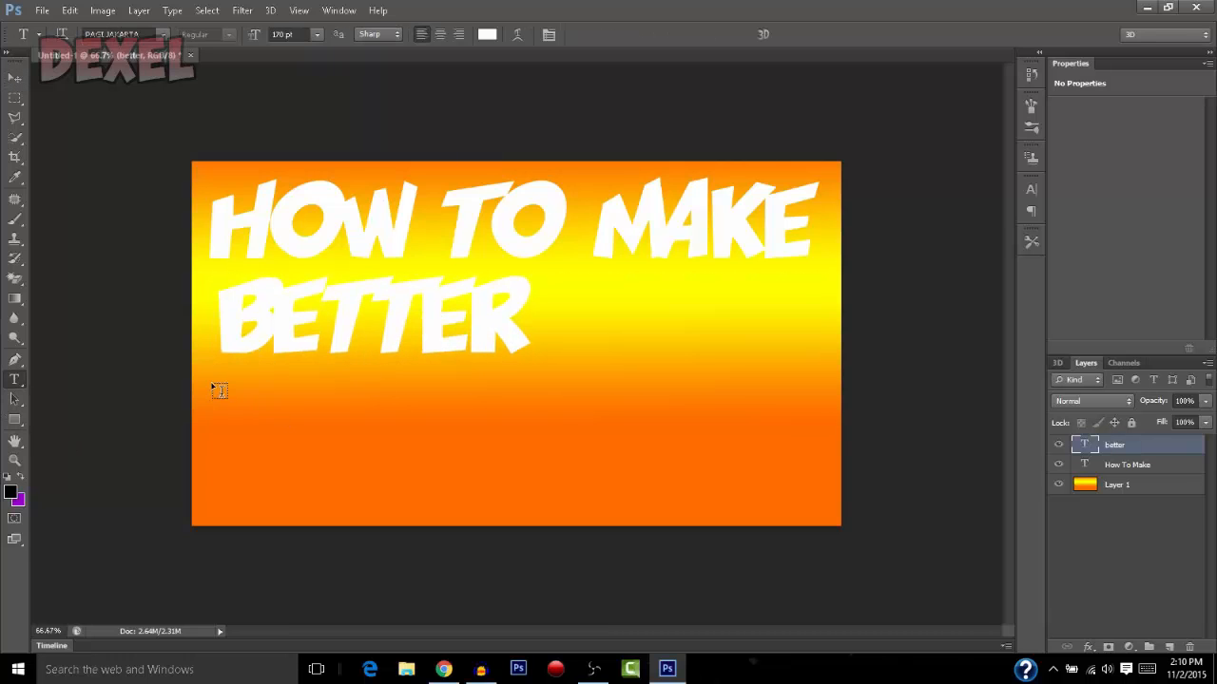
pyautogui.moveTo(208, 384); pyautogui.dragTo(665, 504)
pyautogui.write('THU')
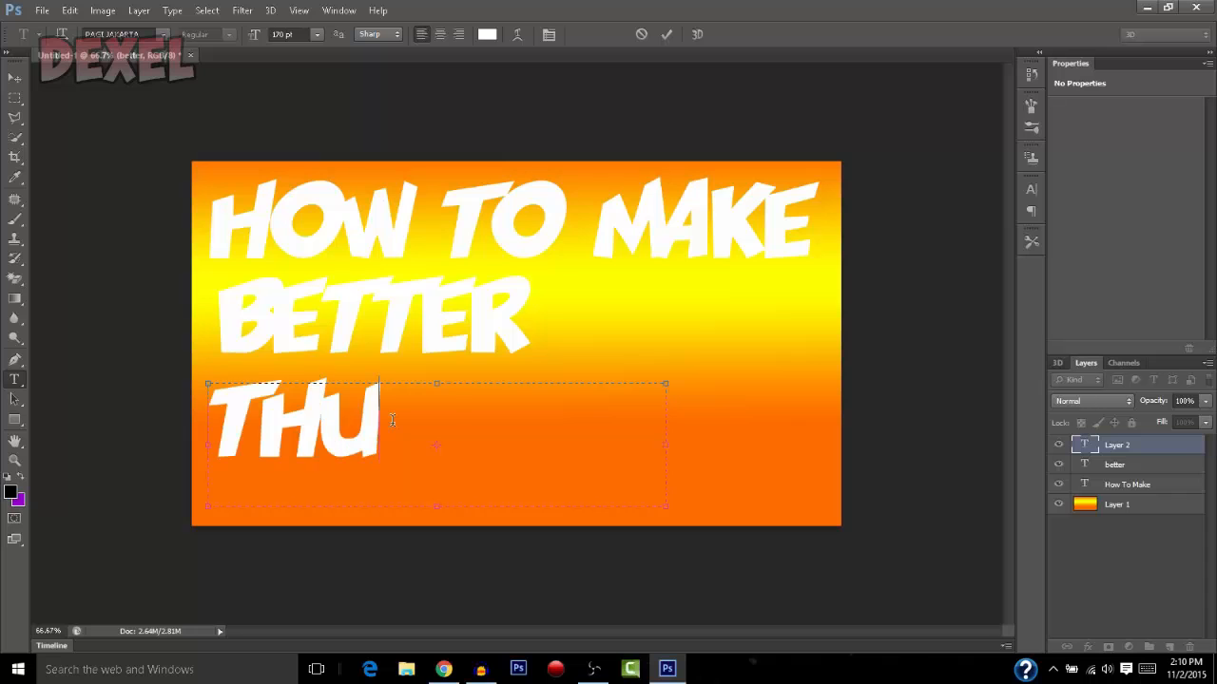
pyautogui.write('MBNAI')
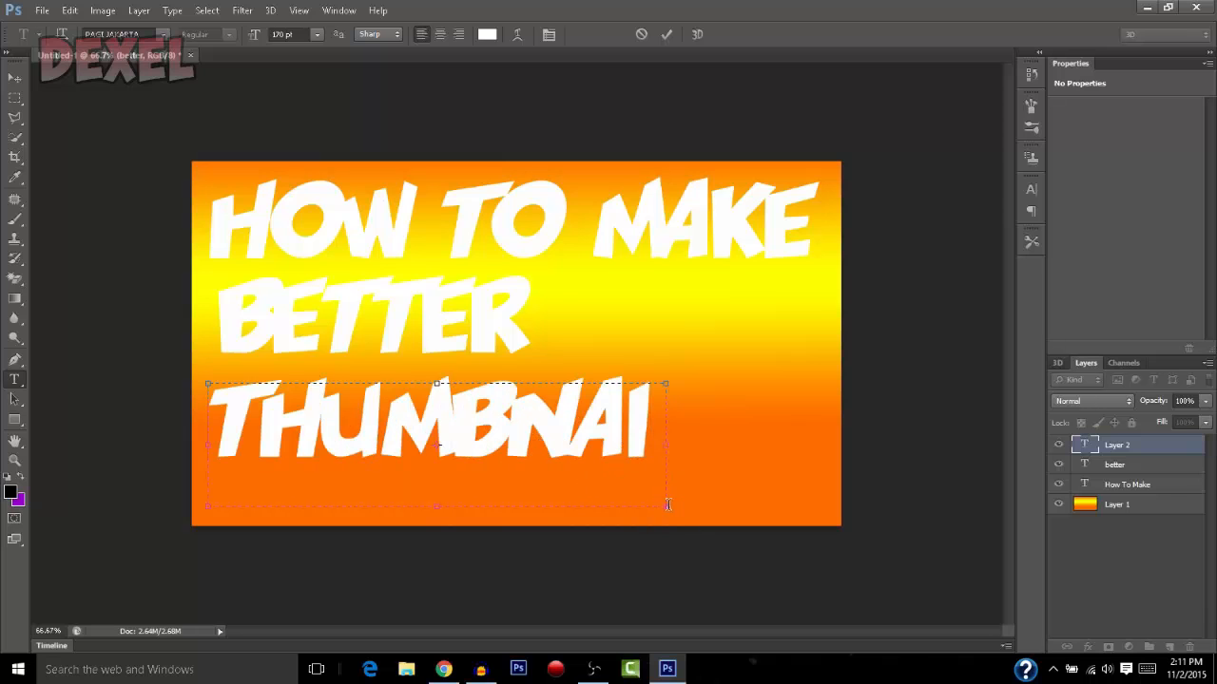
pyautogui.moveTo(670, 509); pyautogui.dragTo(832, 538)
pyautogui.write('LS')
# Move the "THUMBNAILS" and "BETTER" text lines further down to spread the three lines over the canvas
pyautogui.click(12, 78)
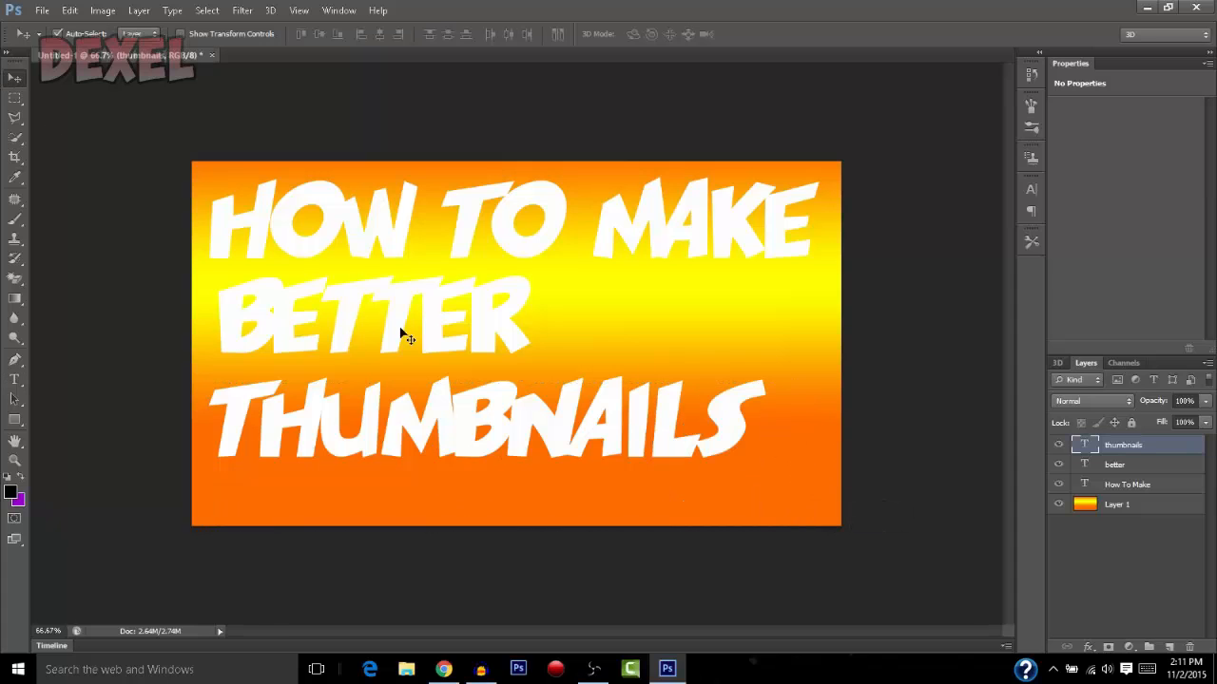
pyautogui.moveTo(440, 406); pyautogui.dragTo(430, 435)
pyautogui.moveTo(380, 334); pyautogui.dragTo(364, 359)
# Enlarge the "HOW TO MAKE" text to 180 pt and move it left so it fits across the canvas width
pyautogui.click(326, 233)
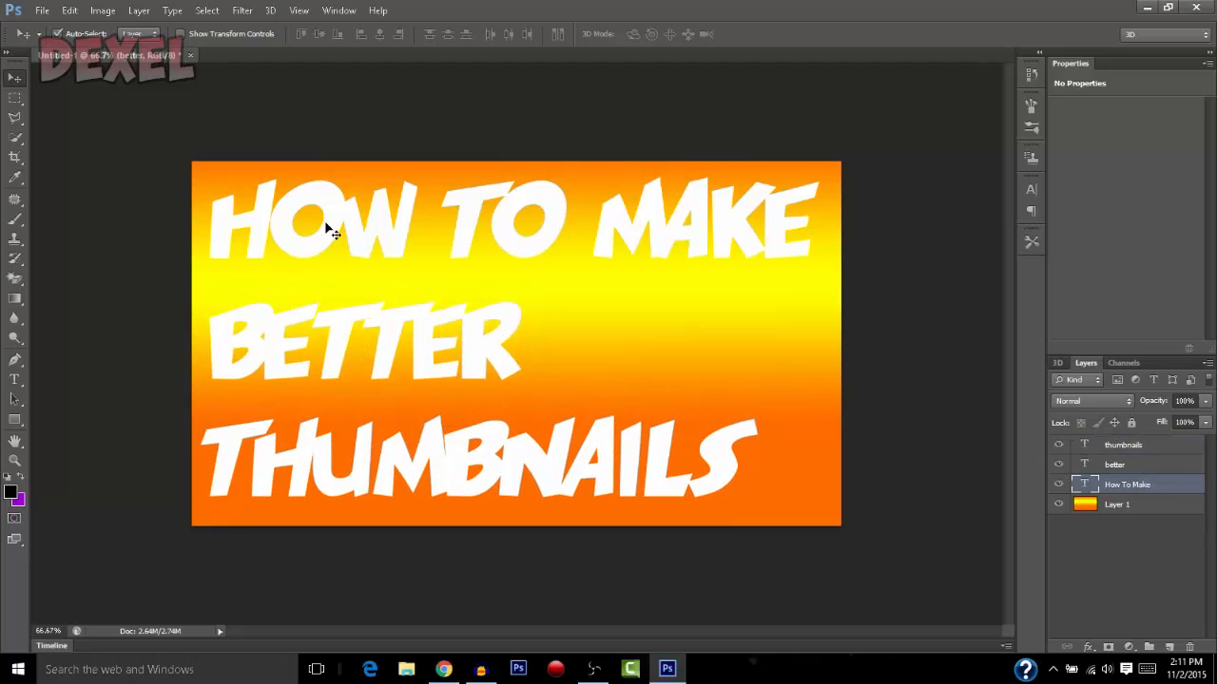
pyautogui.click(15, 379)
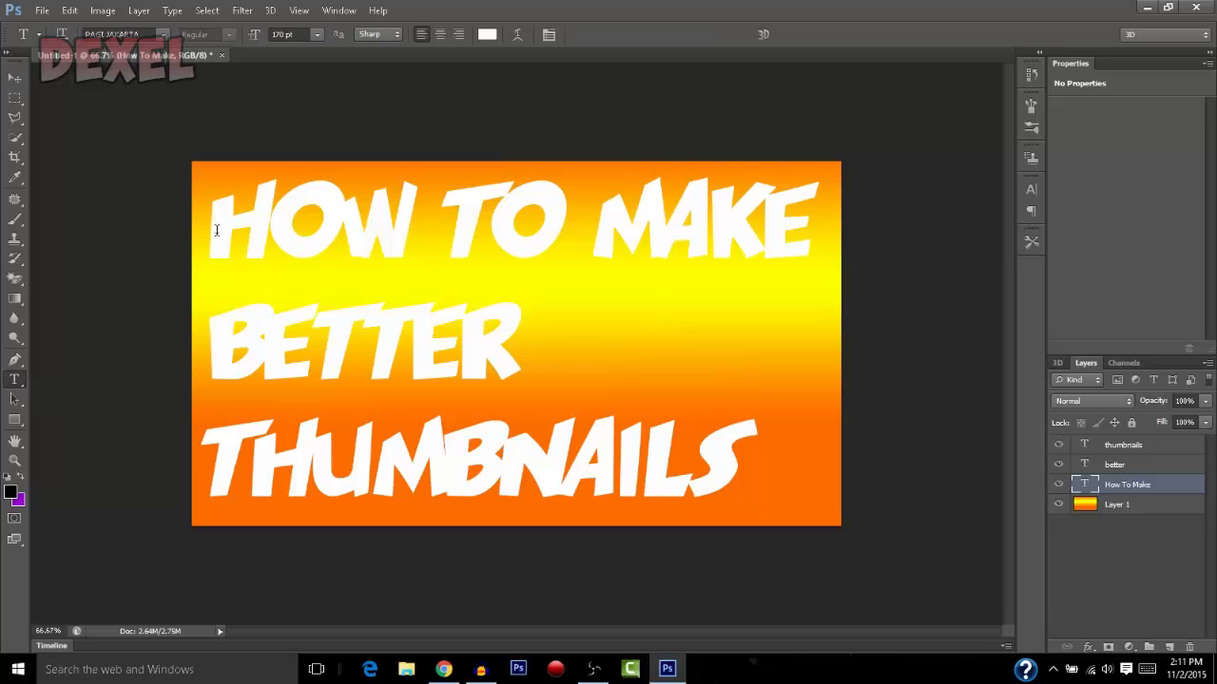
pyautogui.moveTo(216, 230); pyautogui.dragTo(937, 300)
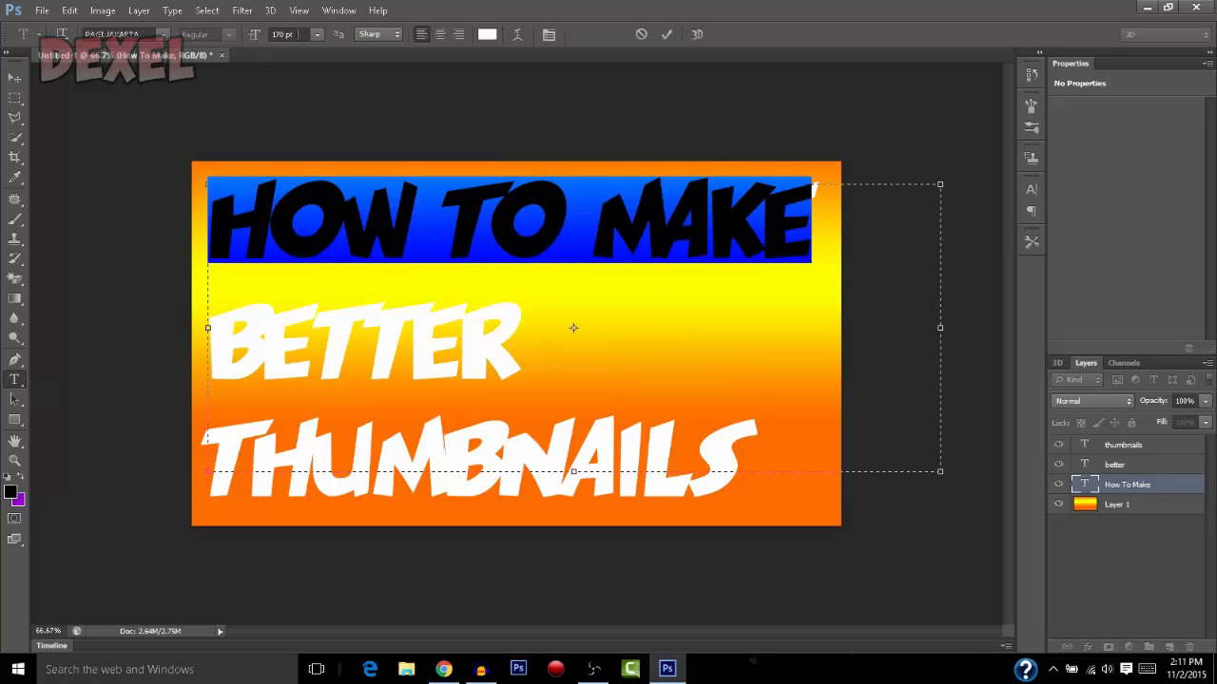
pyautogui.click(290, 35)
pyautogui.write('180')
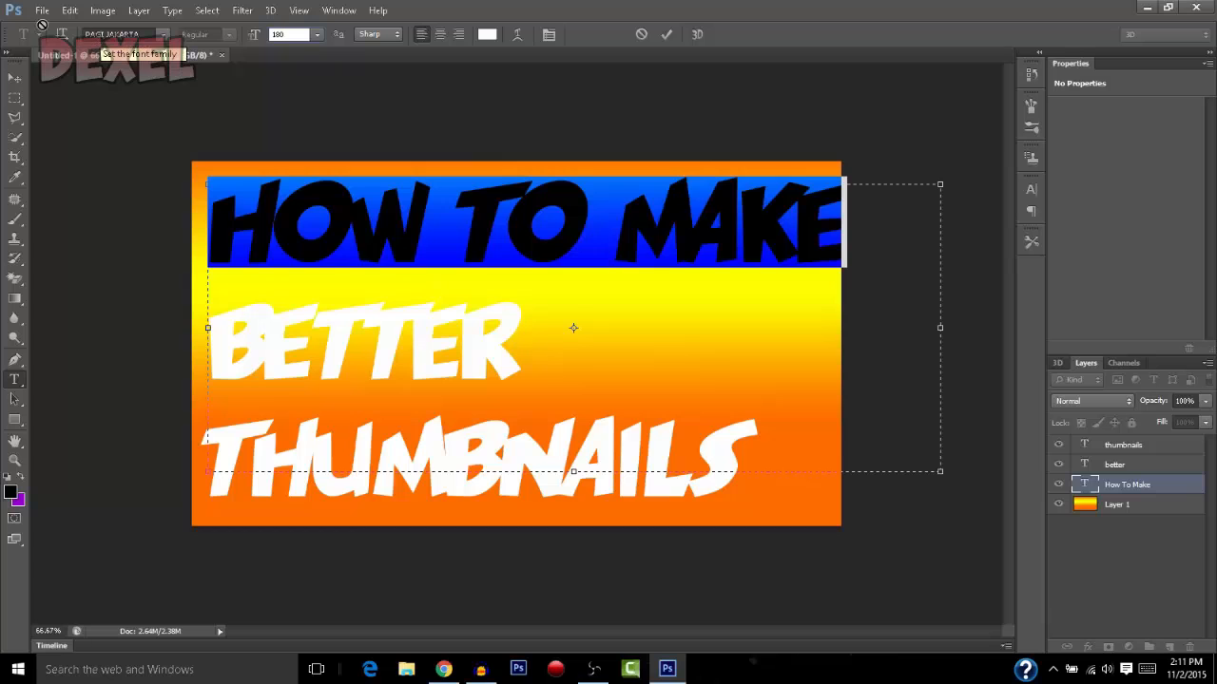
pyautogui.click(14, 77)
pyautogui.moveTo(352, 223); pyautogui.dragTo(339, 218)
# Enlarge the "BETTER" text to 180 pt and move it up closer to the first line
pyautogui.click(14, 380)
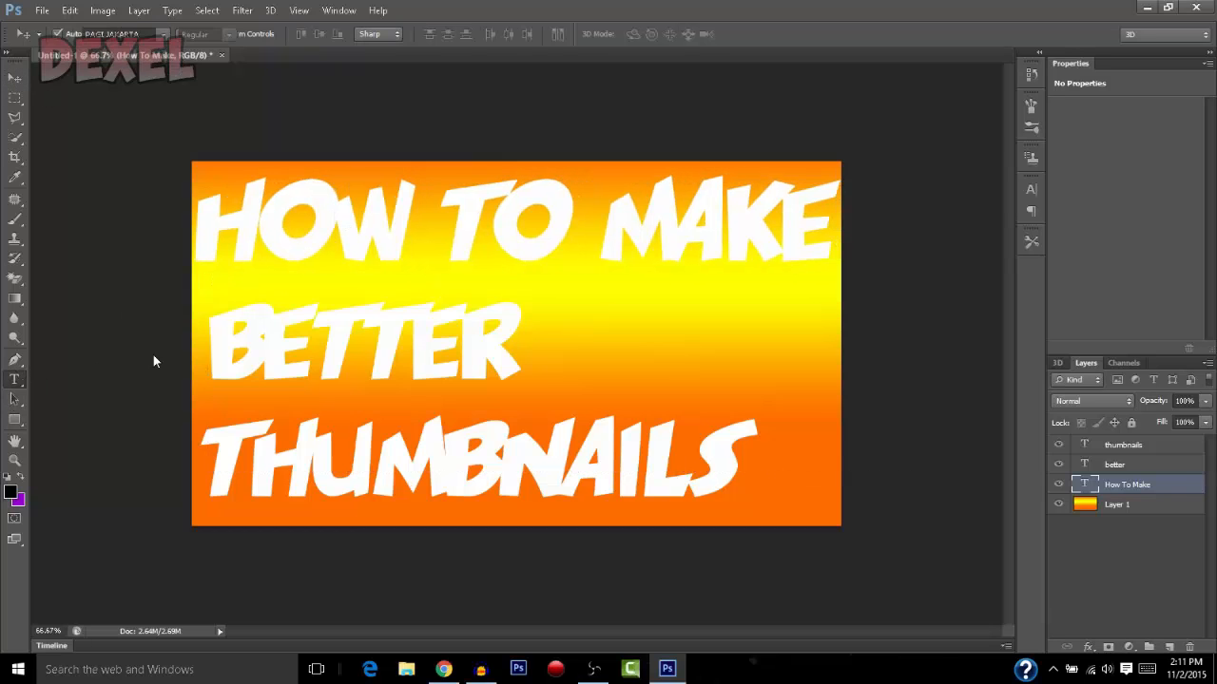
pyautogui.click(271, 338)
pyautogui.doubleClick(271, 337)
pyautogui.click(290, 34)
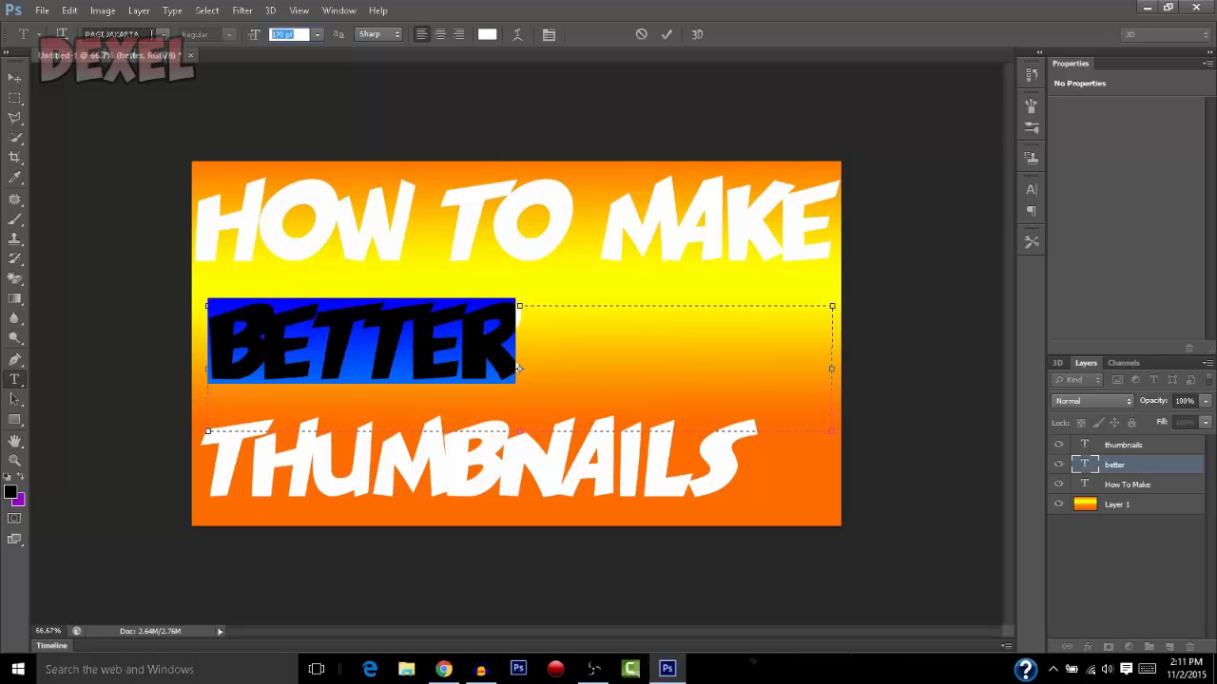
pyautogui.write('180')
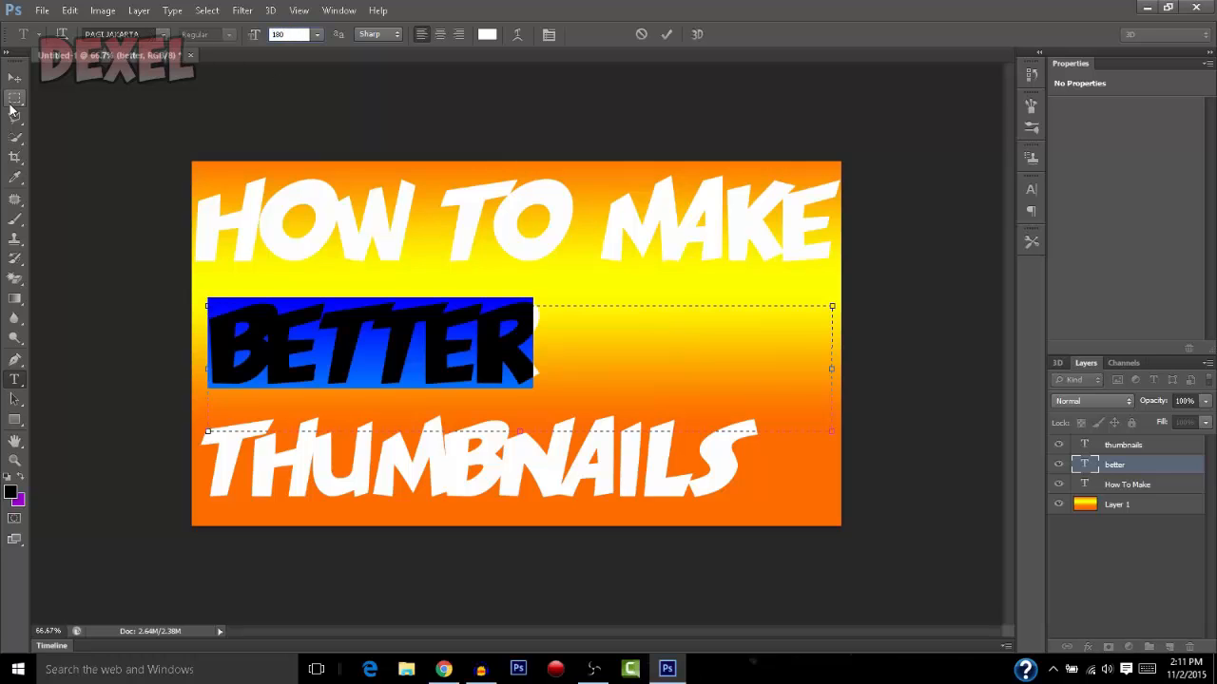
pyautogui.click(14, 78)
pyautogui.moveTo(353, 326); pyautogui.dragTo(350, 310)
# Enlarge the "THUMBNAILS" text to 180 pt and position it just below "BETTER", near the canvas's left edge
pyautogui.click(14, 381)
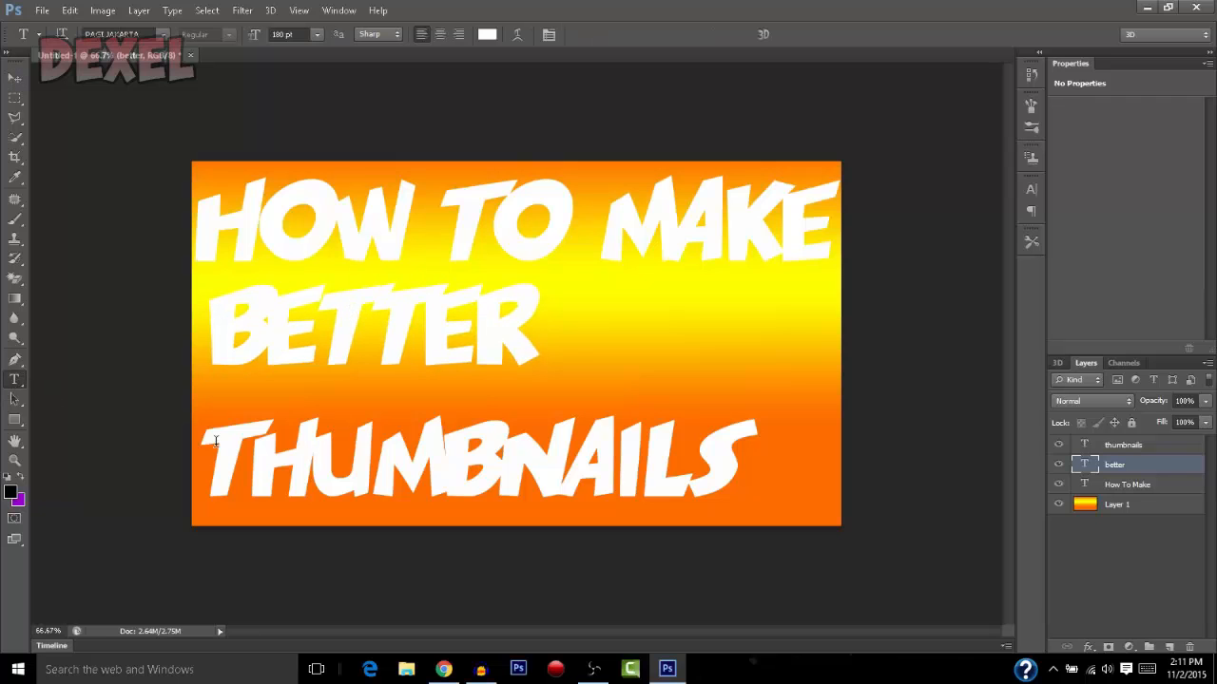
pyautogui.moveTo(218, 443); pyautogui.dragTo(821, 425)
pyautogui.click(302, 34)
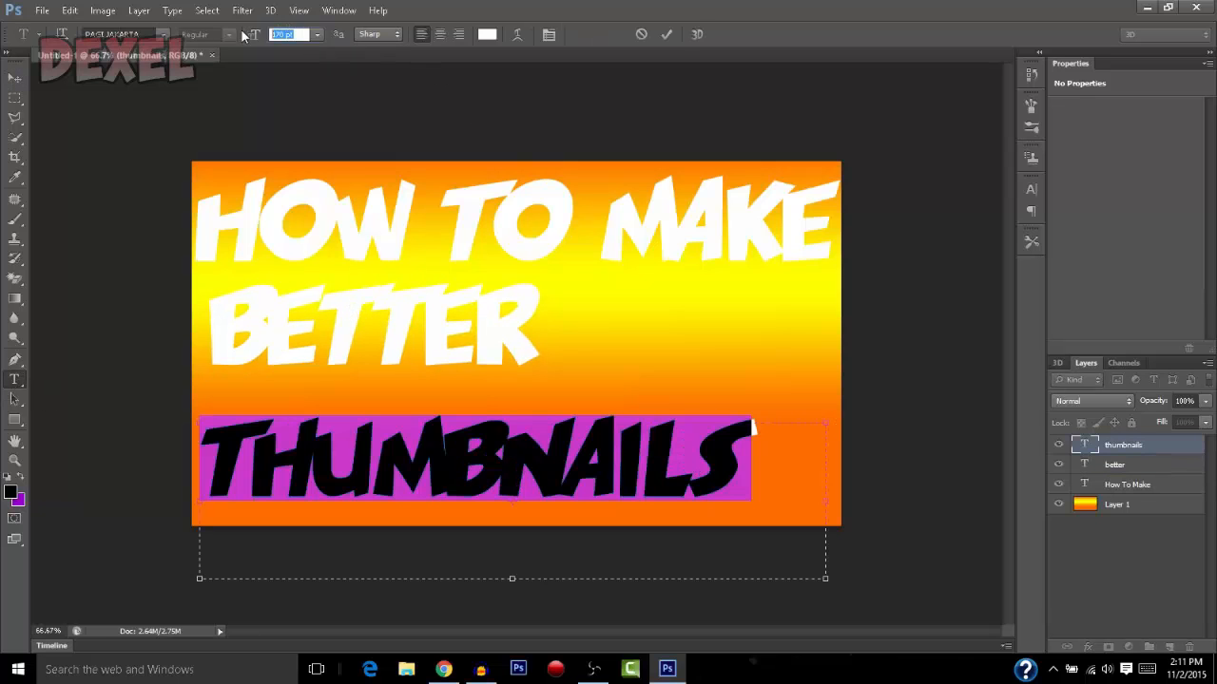
pyautogui.write('180')
pyautogui.click(14, 78)
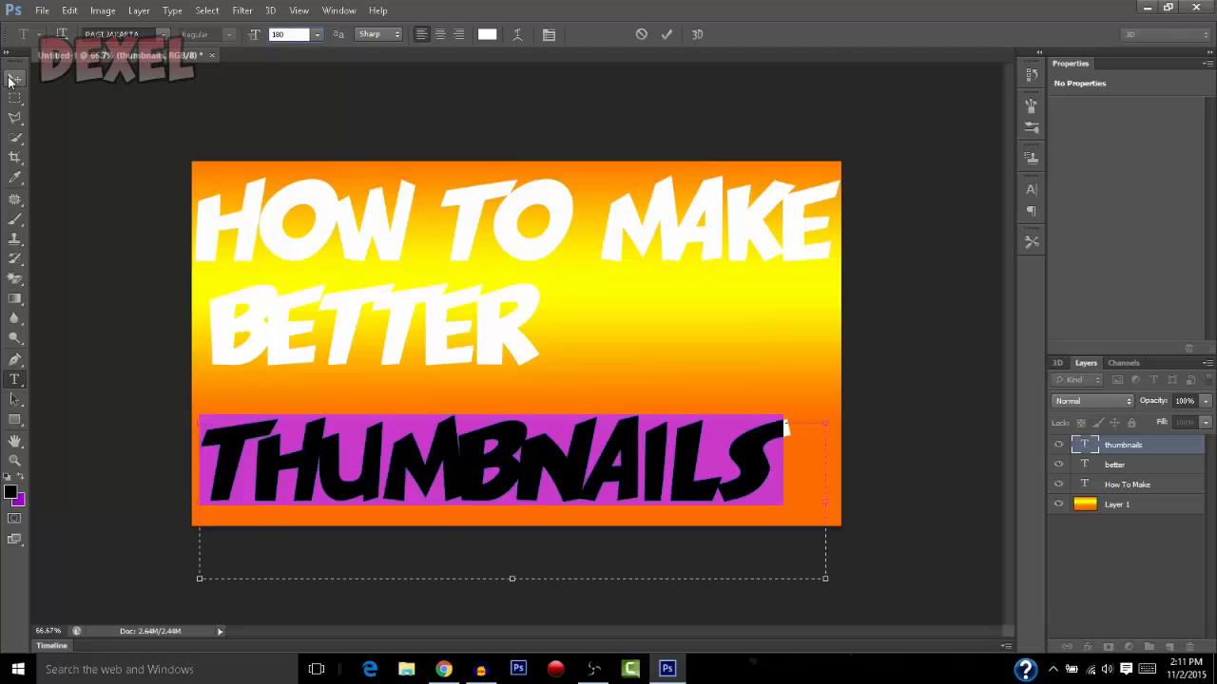
pyautogui.moveTo(381, 454); pyautogui.dragTo(376, 428)
pyautogui.moveTo(378, 432); pyautogui.dragTo(388, 423)
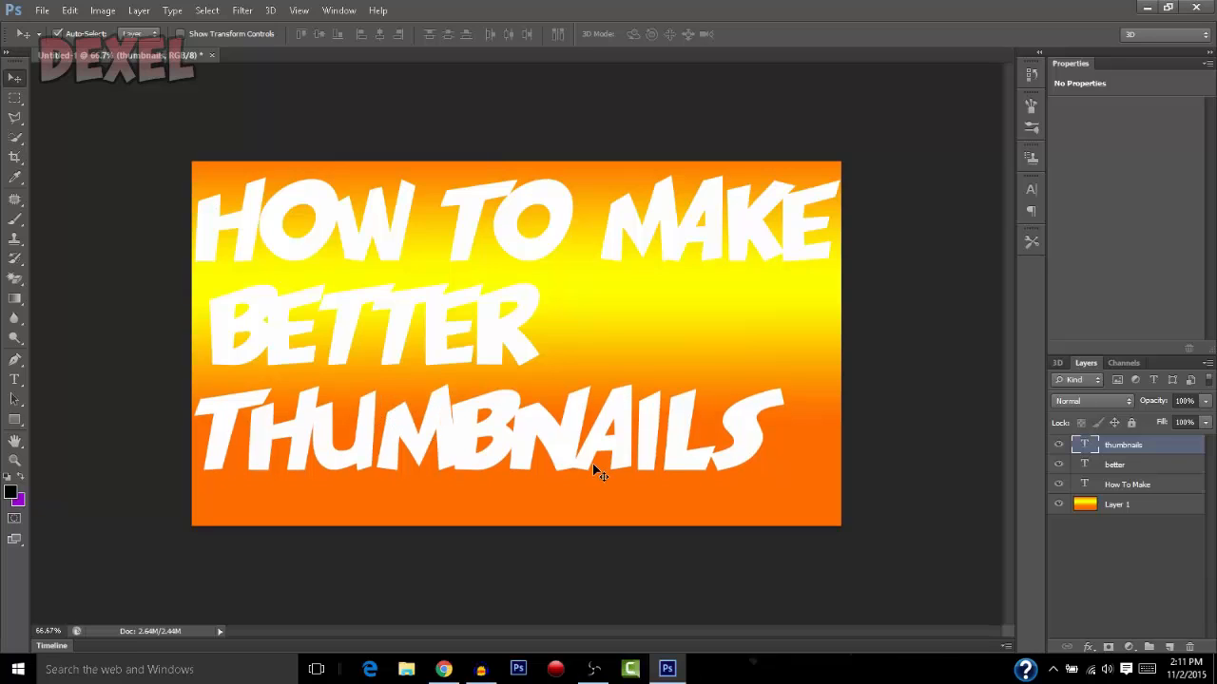
pyautogui.moveTo(521, 436); pyautogui.dragTo(522, 443)
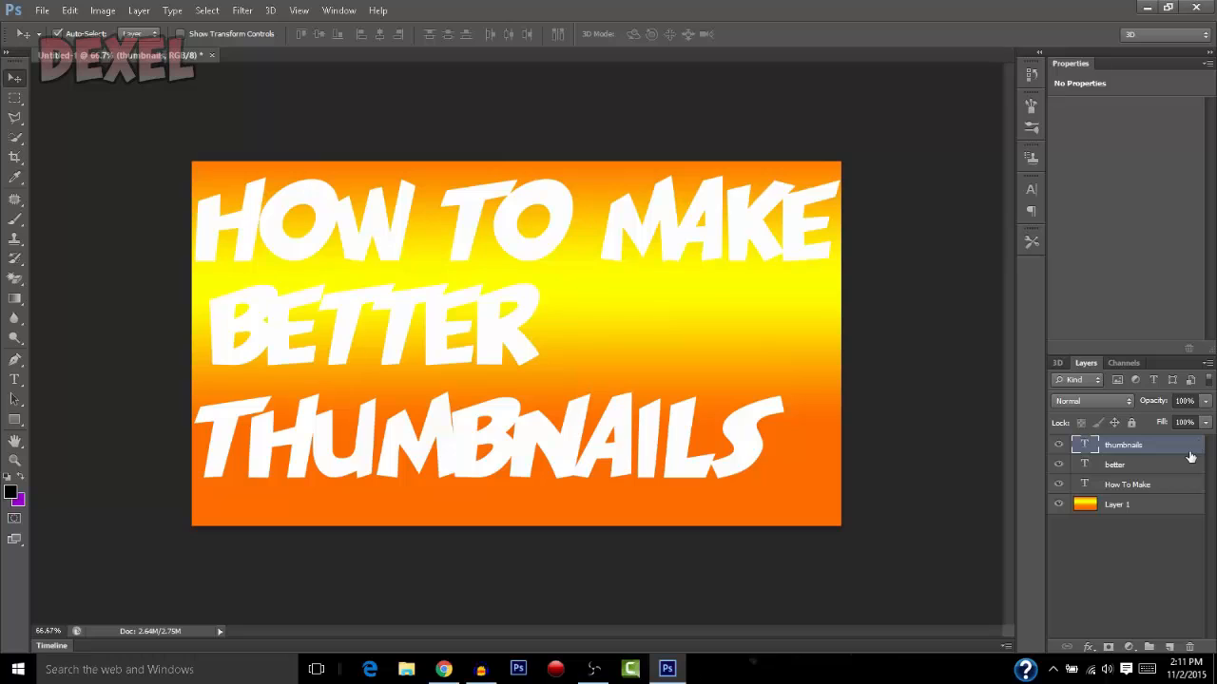
# Open the layer style of the thumbnails text layer and add a black outside stroke of 15 px
pyautogui.press('h')
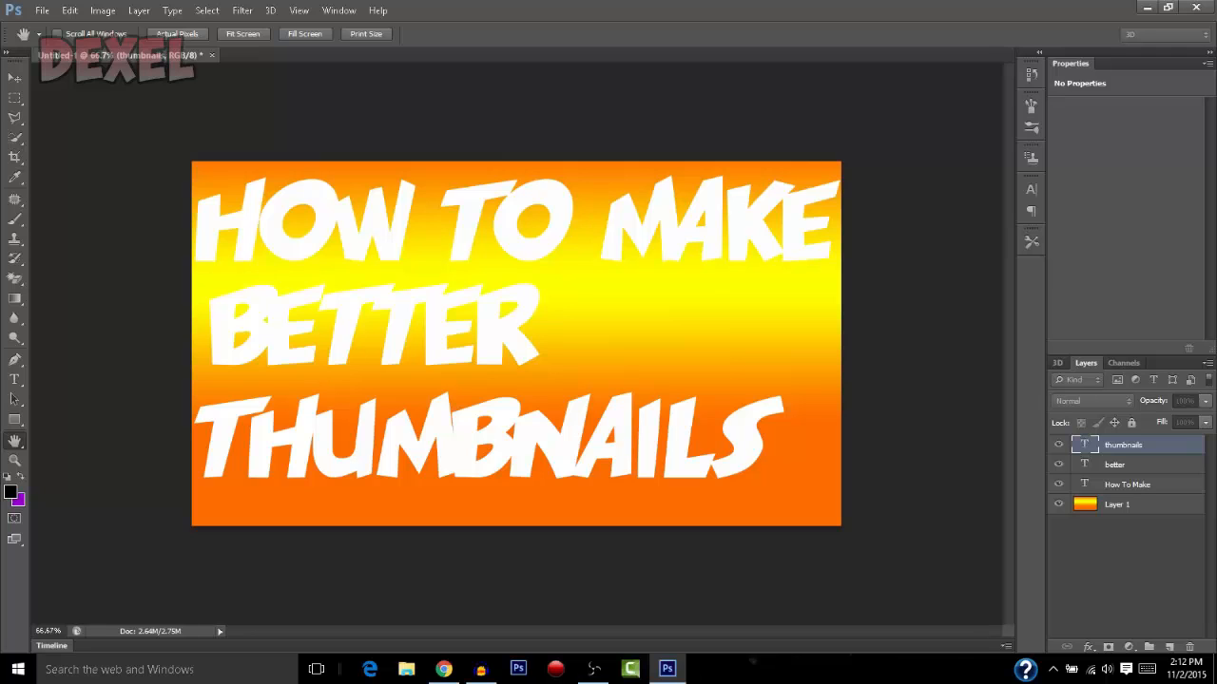
pyautogui.moveTo(1216, 190); pyautogui.dragTo(742, 145)
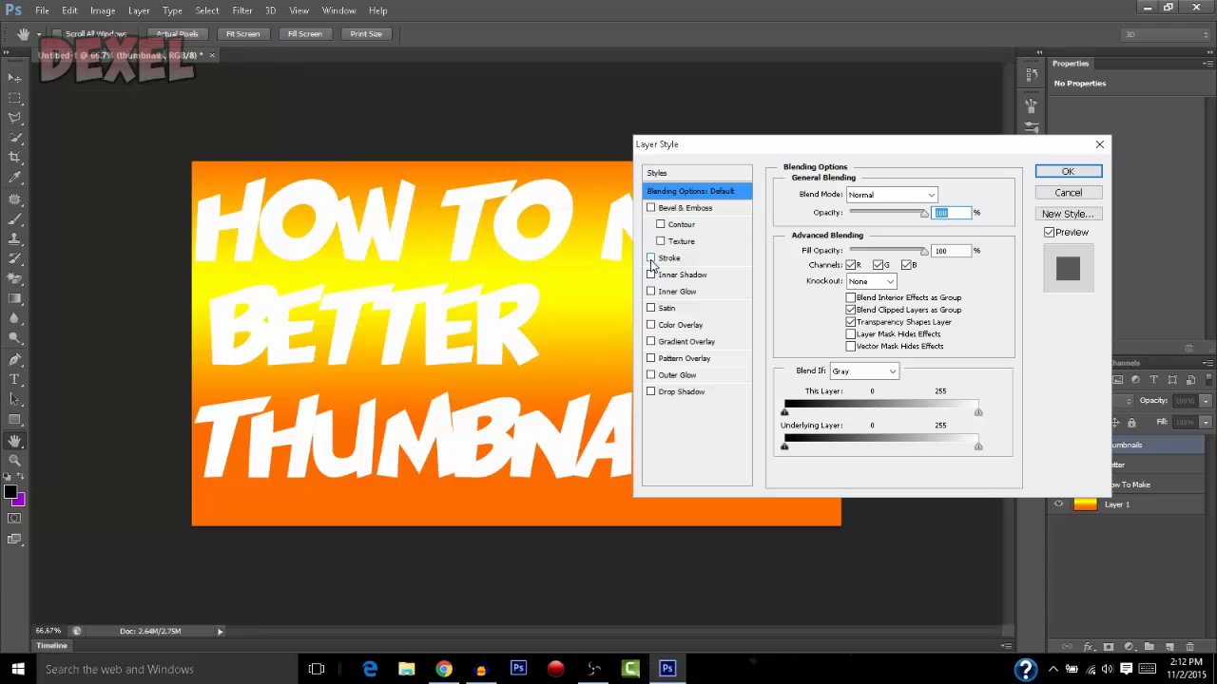
pyautogui.click(651, 259)
pyautogui.click(668, 259)
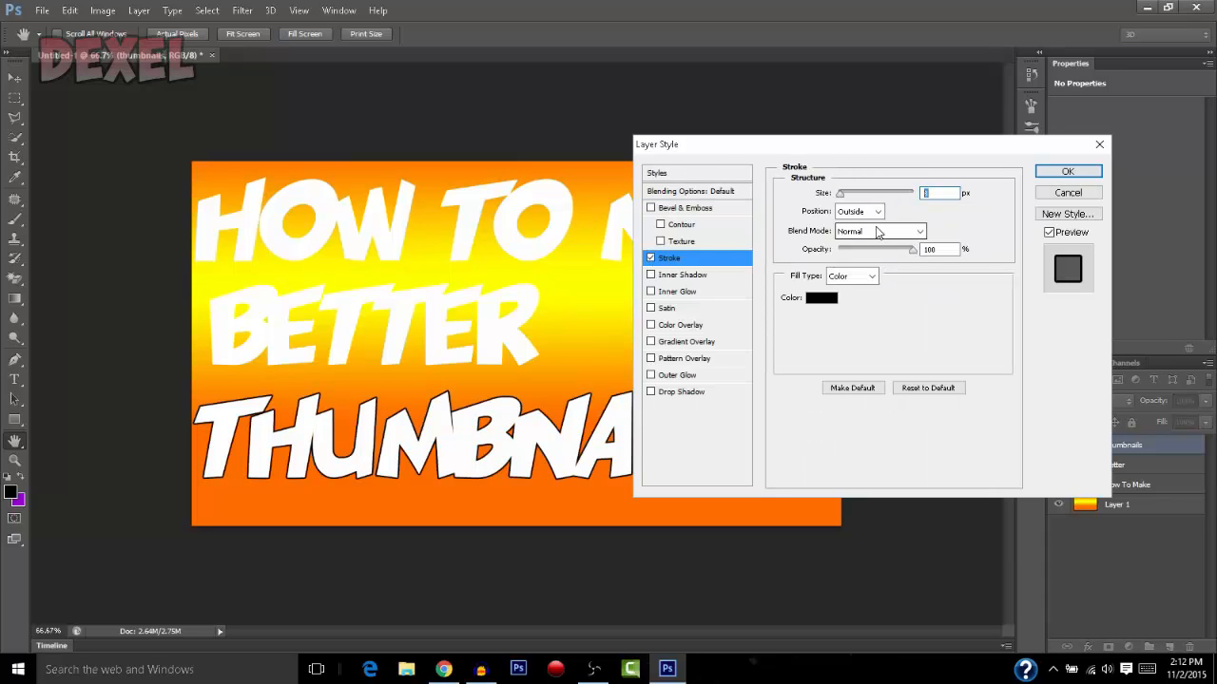
pyautogui.write('15')
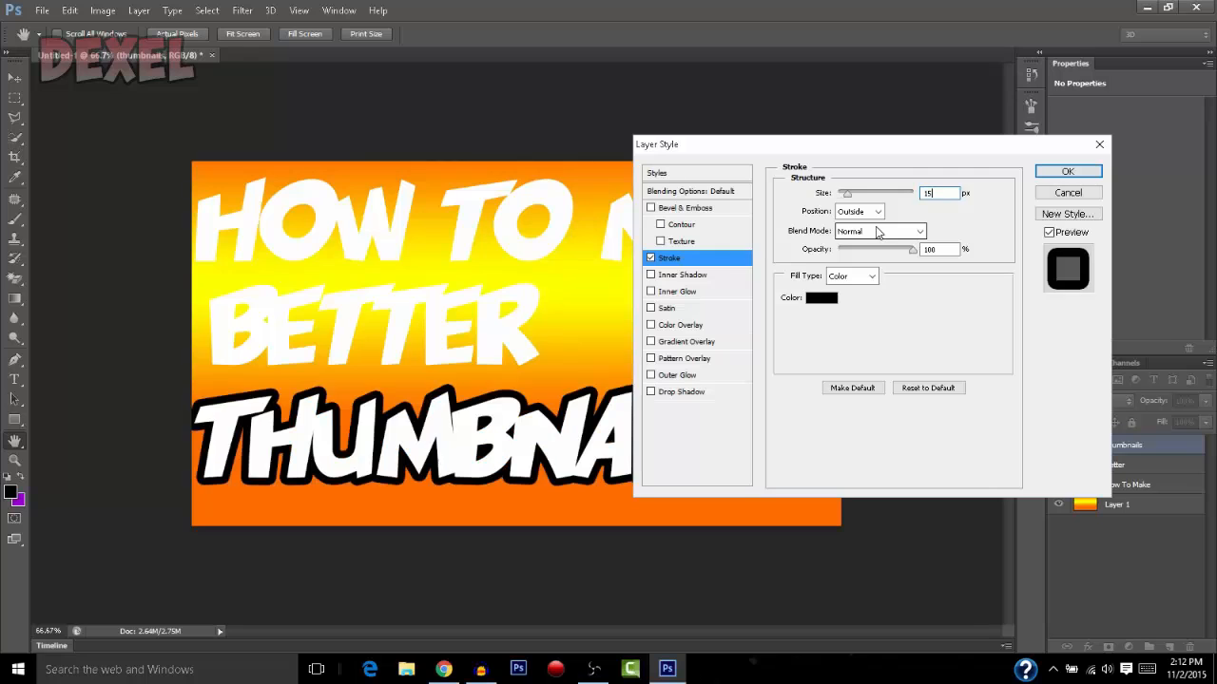
# Try Bevel & Emboss, Inner Glow, Satin, Color Overlay and Gradient Overlay on the text in turn, removing each again
pyautogui.click(650, 208)
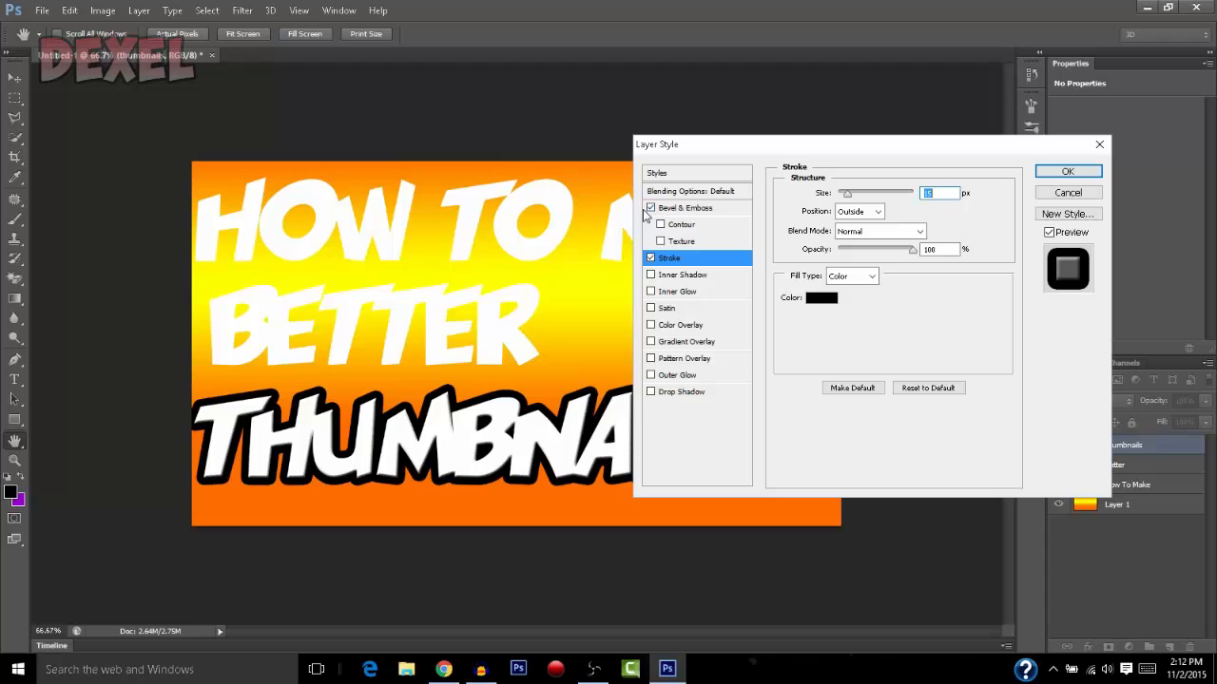
pyautogui.click(650, 210)
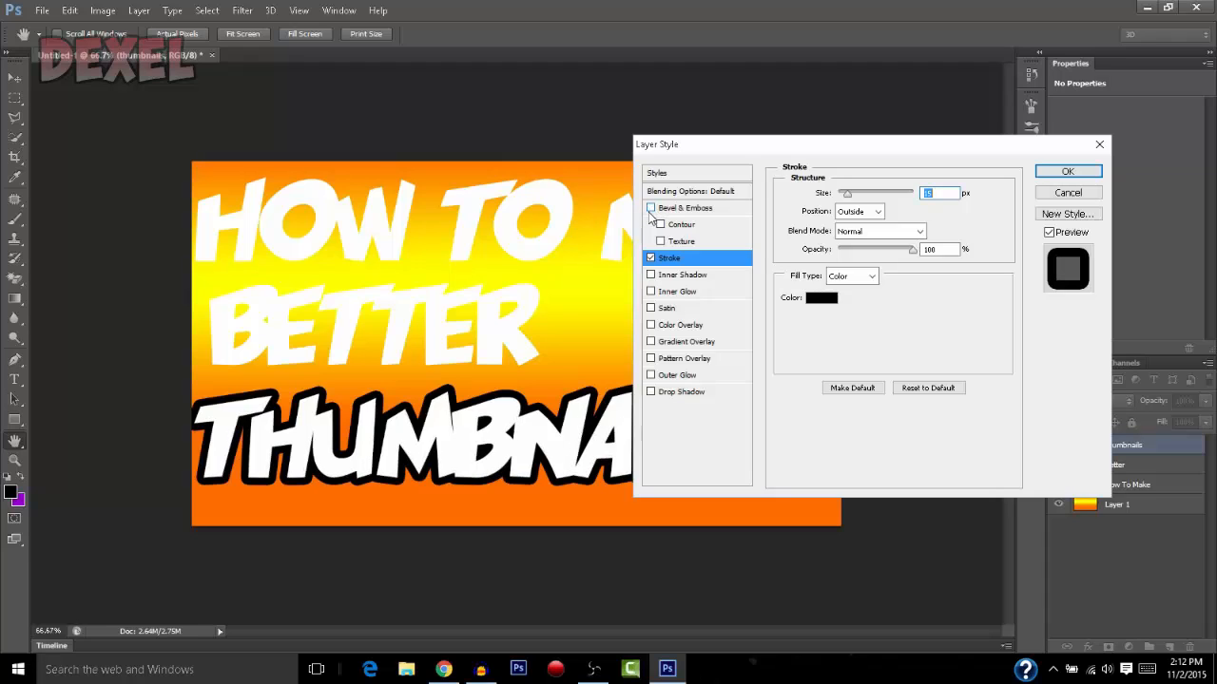
pyautogui.click(650, 293)
pyautogui.click(650, 293)
pyautogui.click(650, 308)
pyautogui.click(650, 309)
pyautogui.click(650, 325)
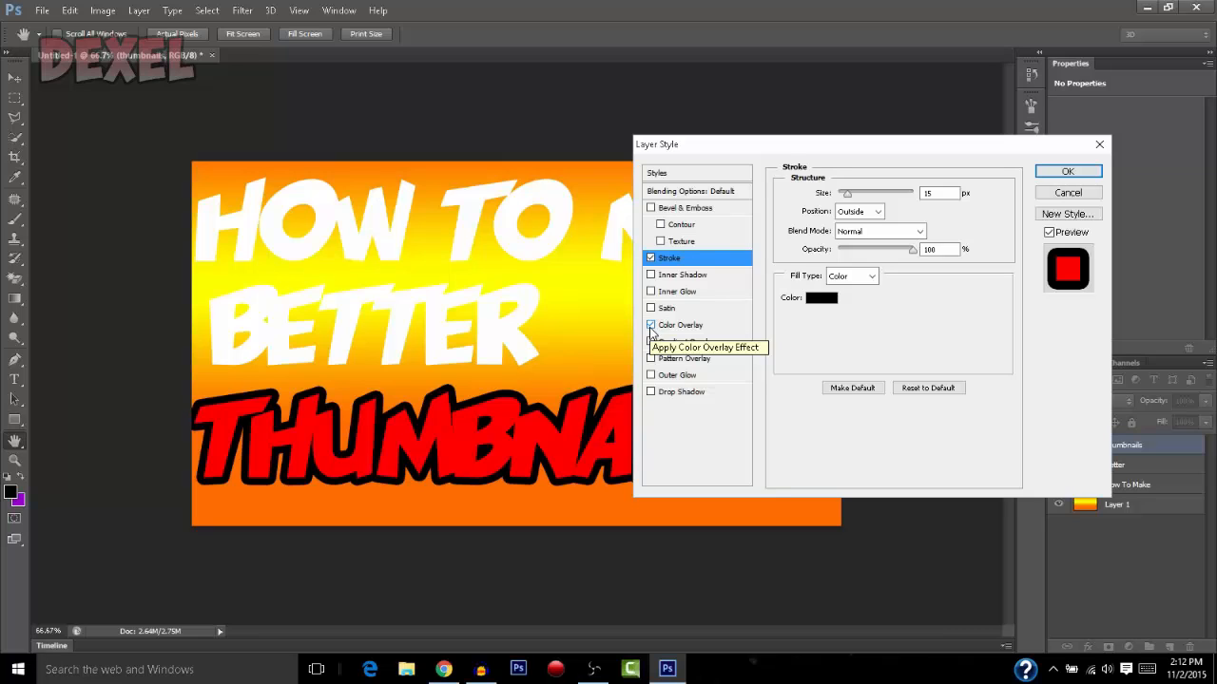
pyautogui.click(650, 325)
pyautogui.click(651, 342)
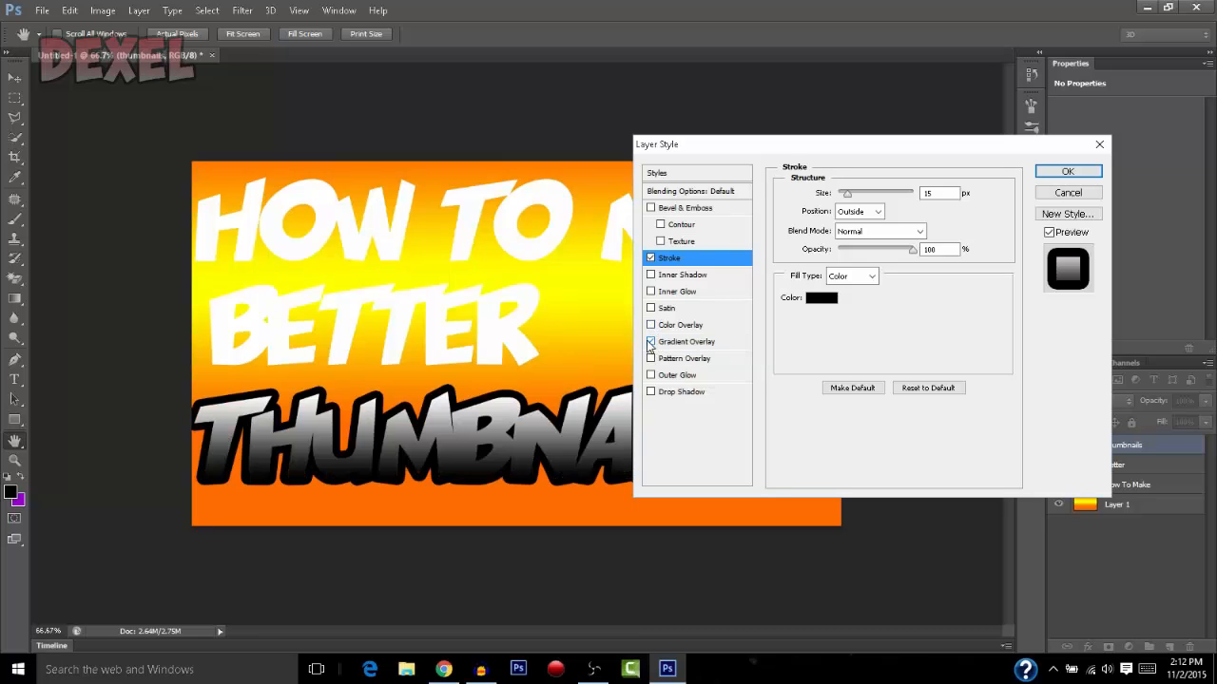
pyautogui.click(651, 344)
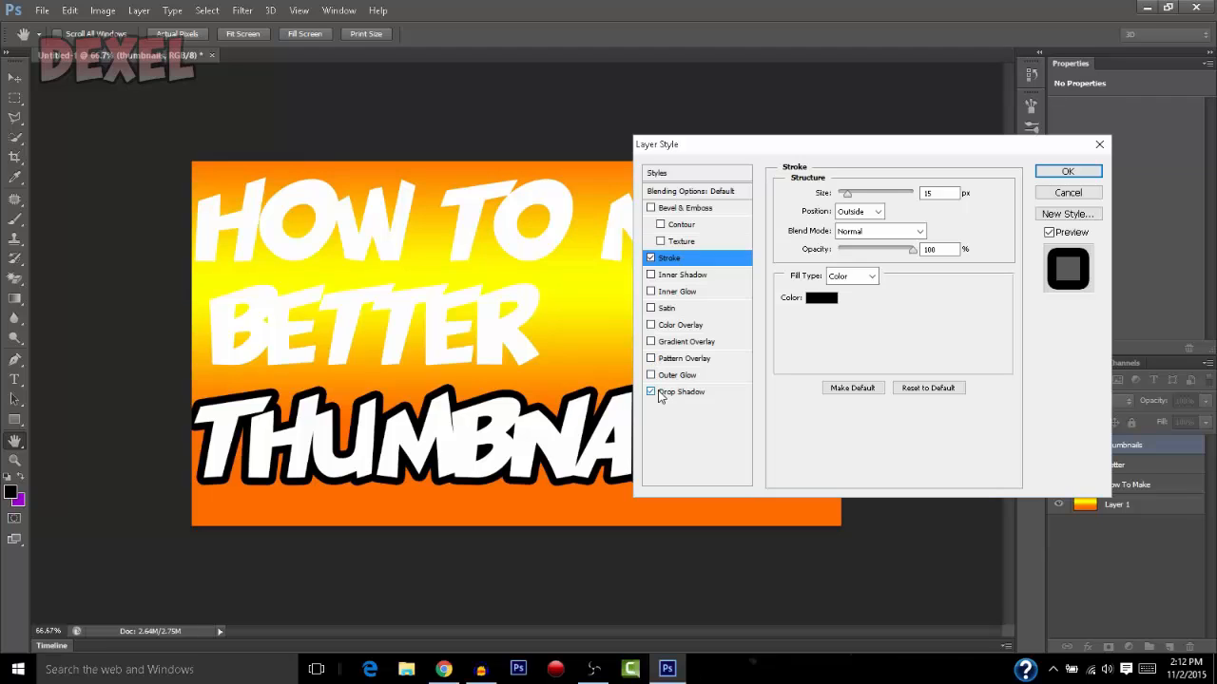
# Add a drop shadow to the "THUMBNAILS" text with distance 10 px, spread 5% and size 40 px
pyautogui.click(672, 394)
pyautogui.click(937, 259)
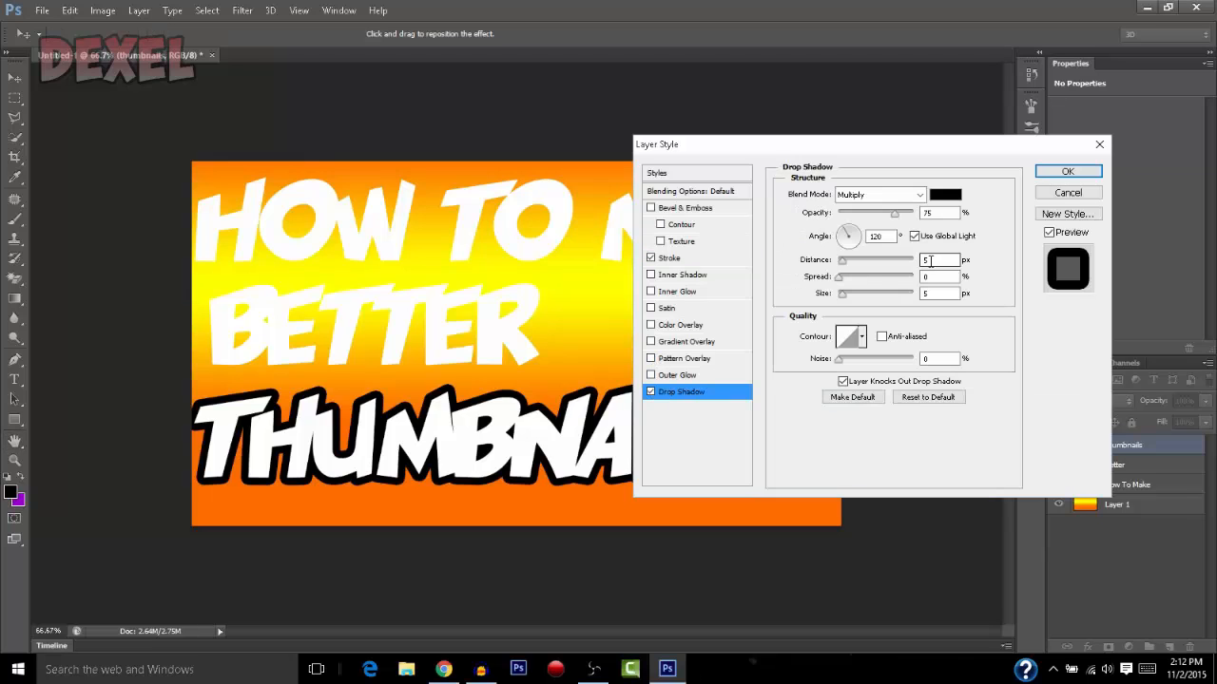
pyautogui.write('10')
pyautogui.click(943, 277)
pyautogui.write('5')
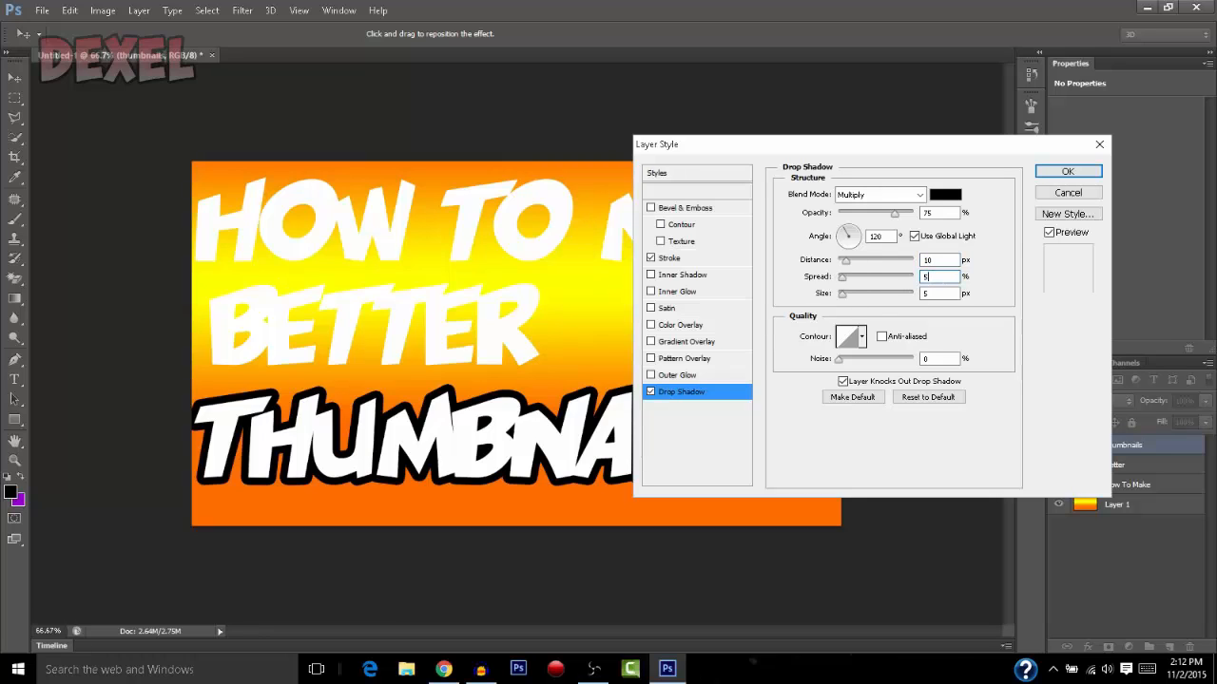
pyautogui.click(941, 294)
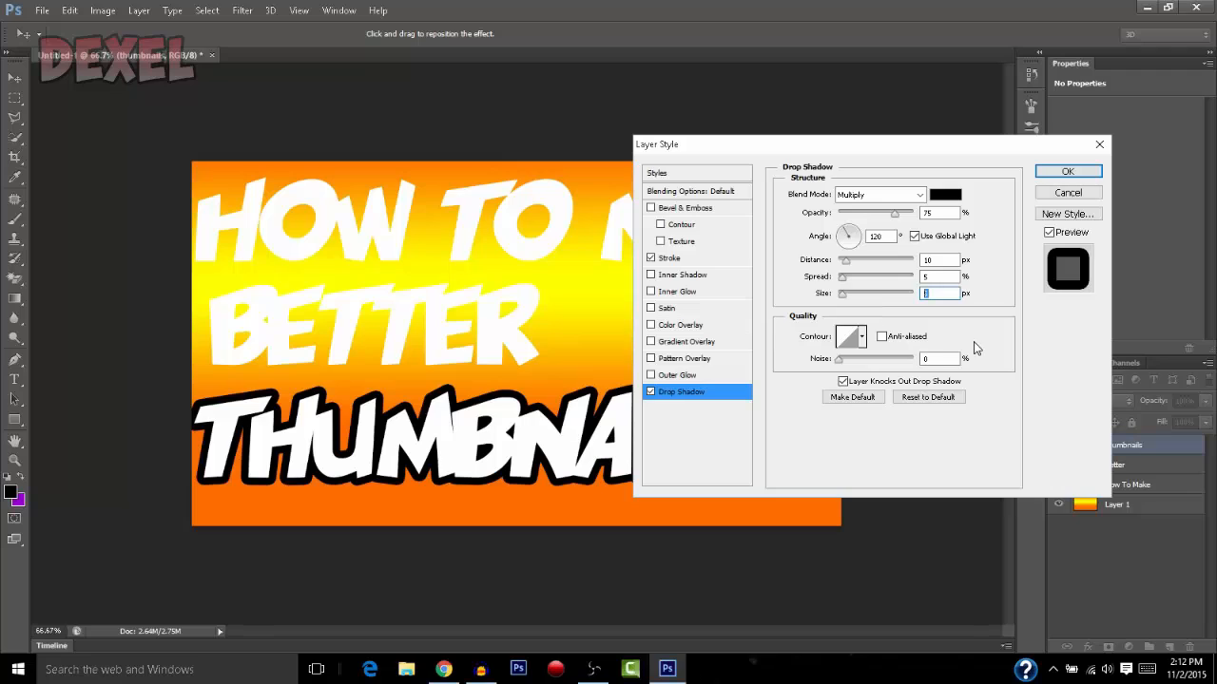
pyautogui.write('40')
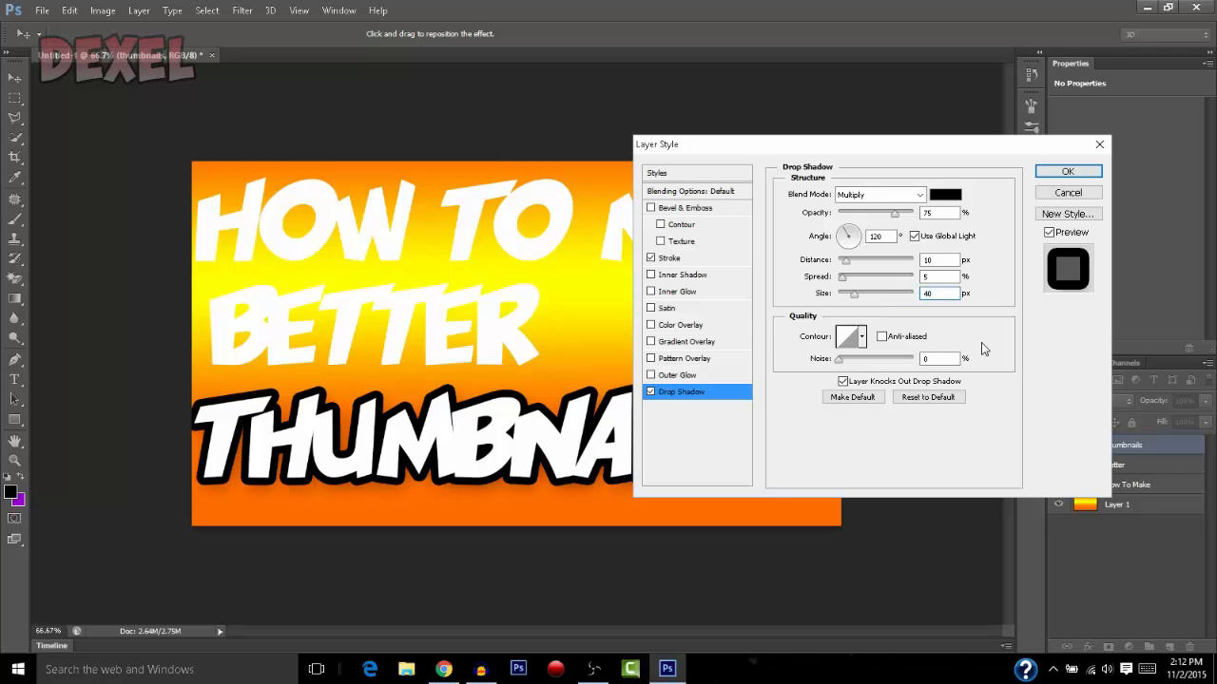
# Set the drop shadow distance of the "THUMBNAILS" text to 20 px and apply the layer style
pyautogui.click(939, 259)
pyautogui.write('20')
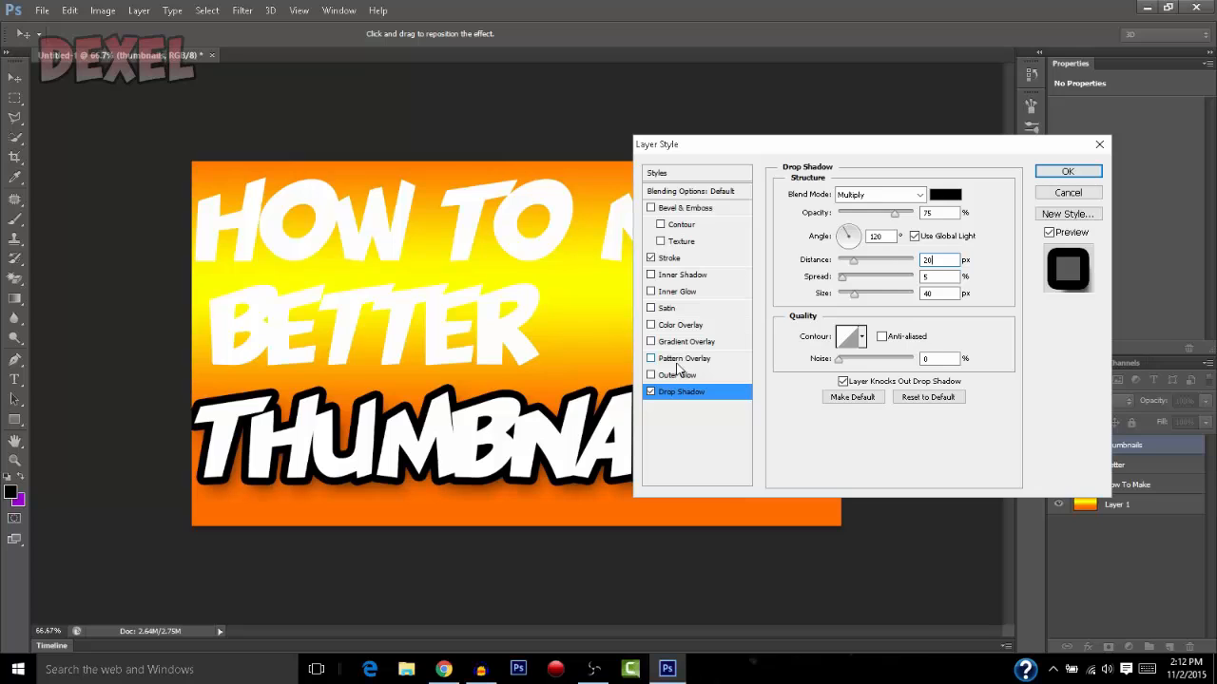
pyautogui.click(1068, 171)
# Add a black outside stroke of 15 px to the "BETTER" text layer
pyautogui.doubleClick(1191, 511)
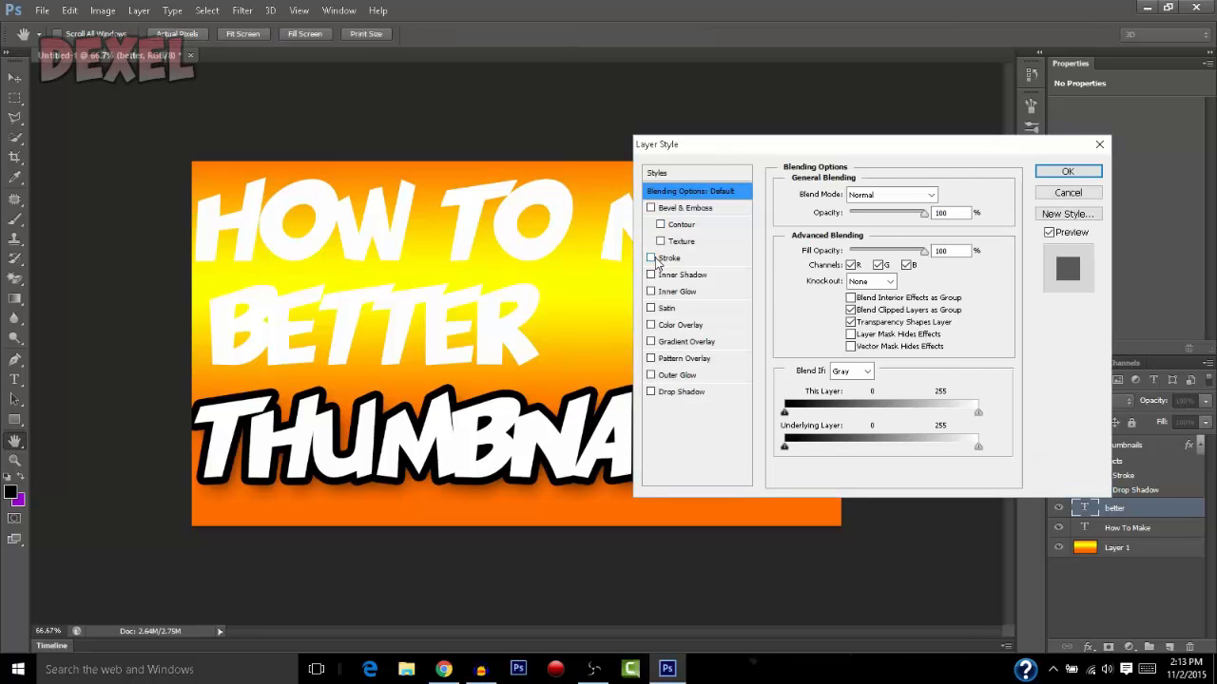
pyautogui.click(651, 259)
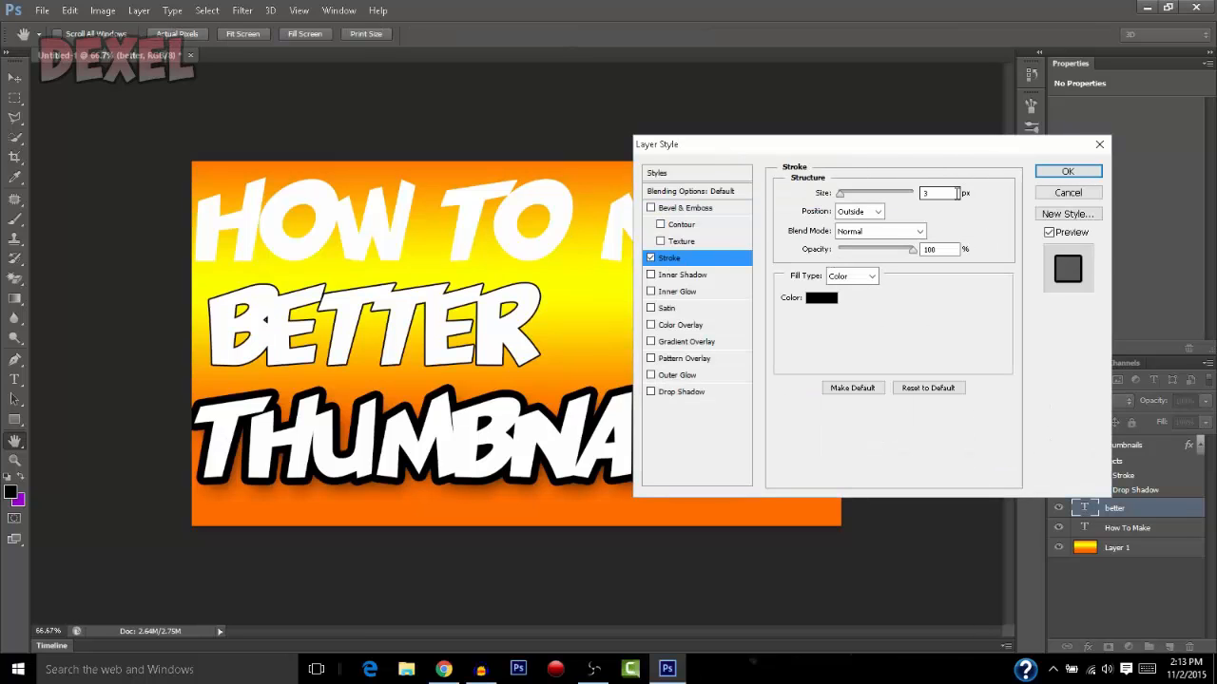
pyautogui.write('15')
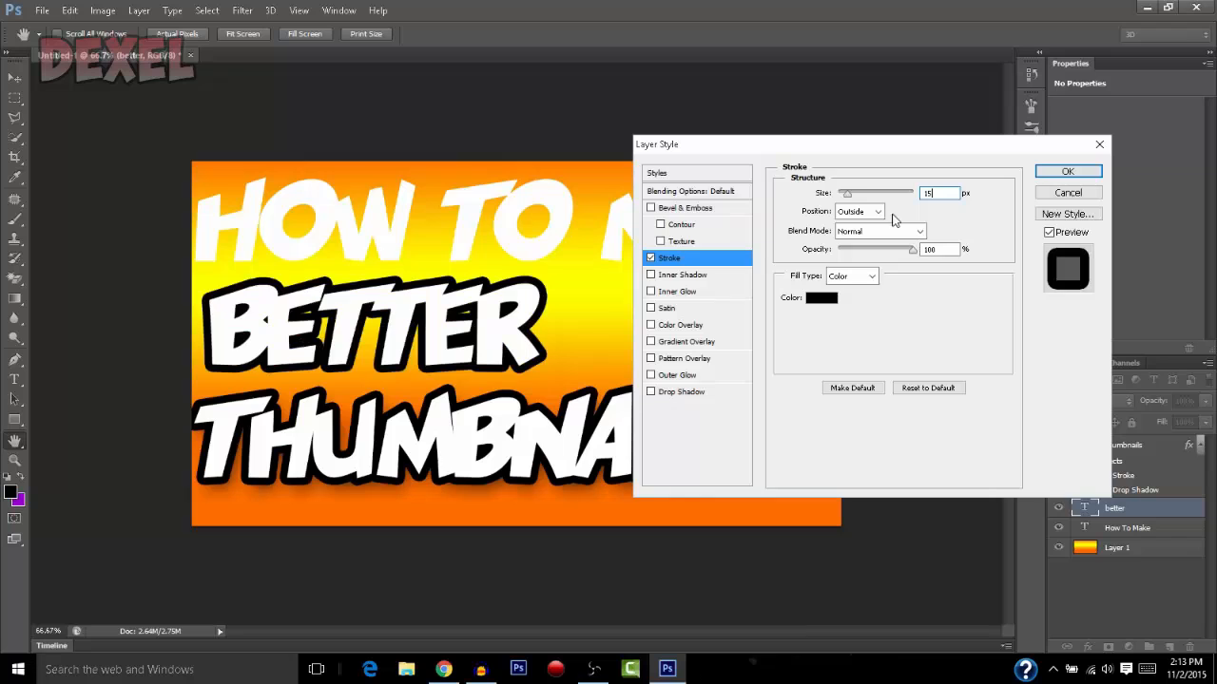
# Give the "BETTER" text a drop shadow with distance 20 px, spread 5% and size 10 px, and apply the style
pyautogui.click(651, 392)
pyautogui.click(692, 393)
pyautogui.doubleClick(945, 260)
pyautogui.write('20')
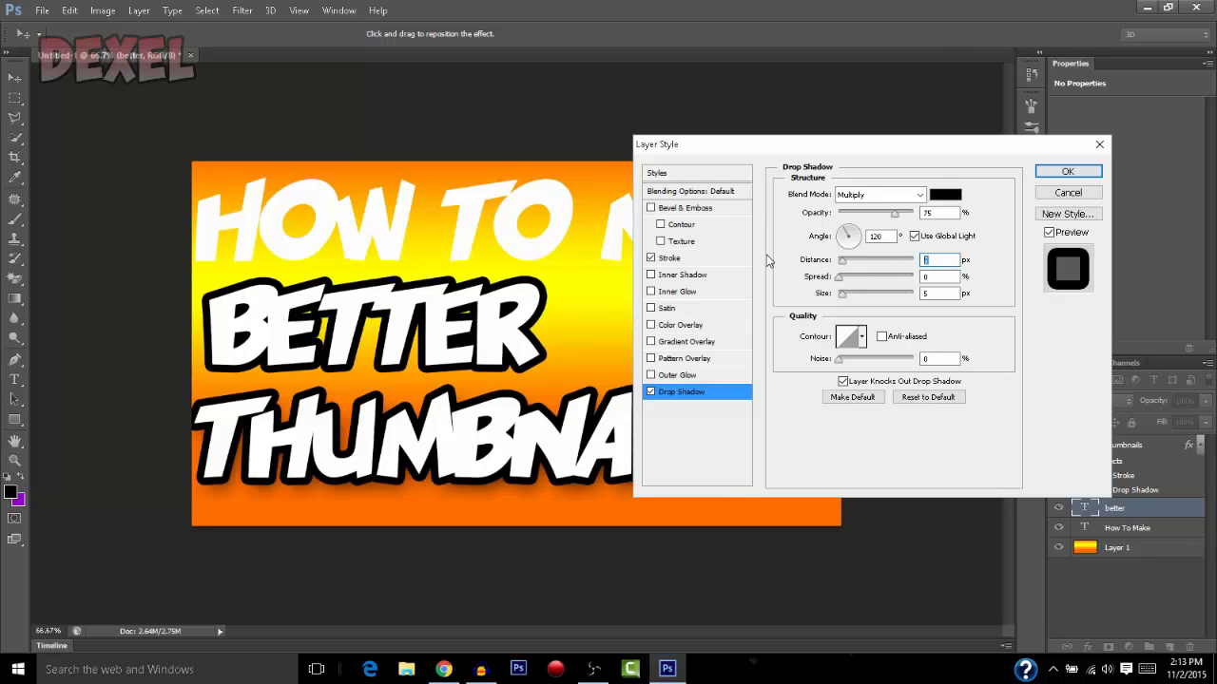
pyautogui.press('Tab')
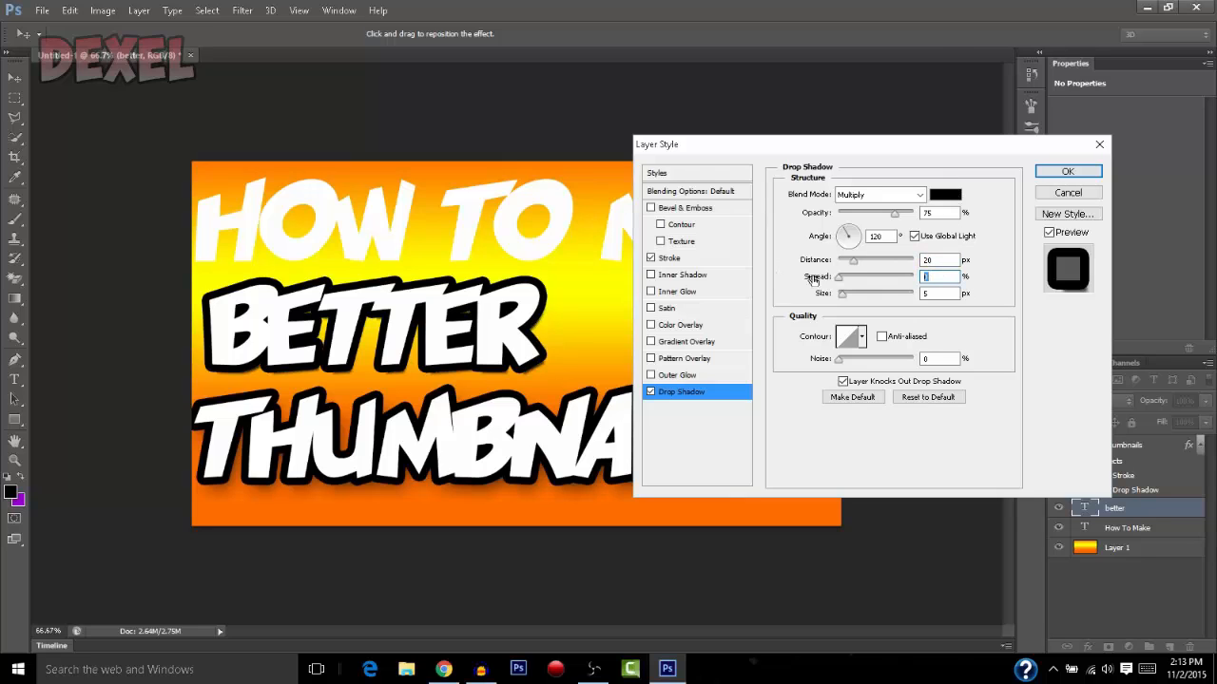
pyautogui.write('5')
pyautogui.press('Tab')
pyautogui.write('10')
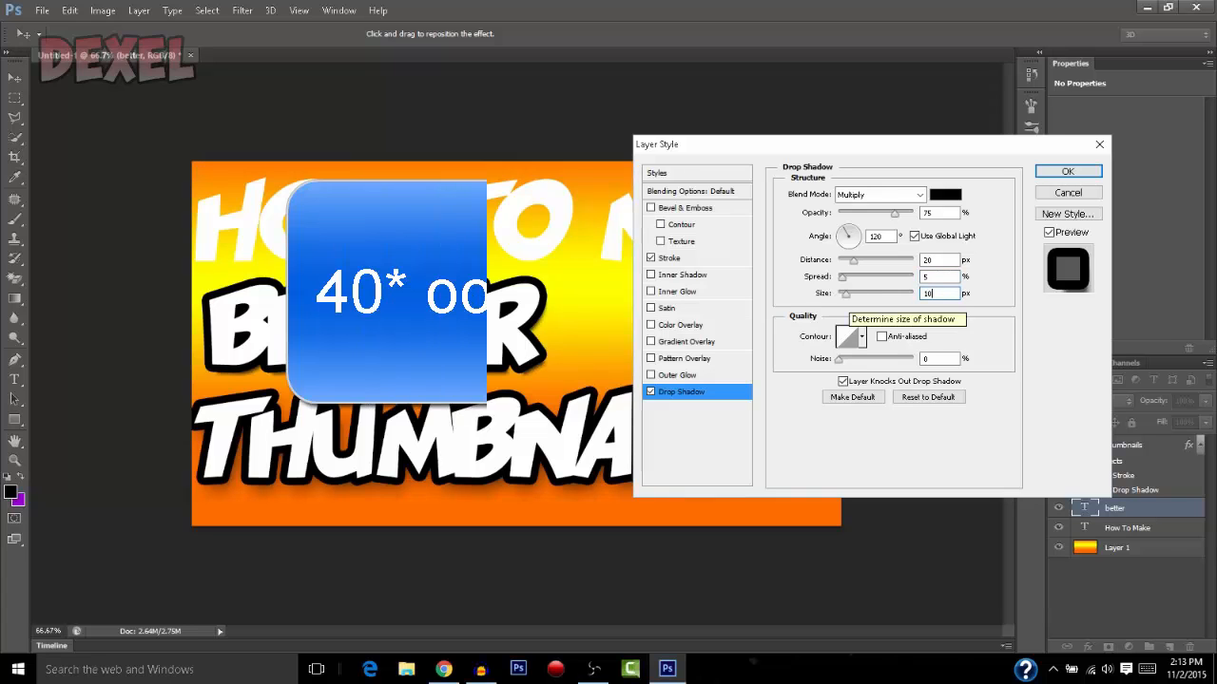
pyautogui.click(1067, 171)
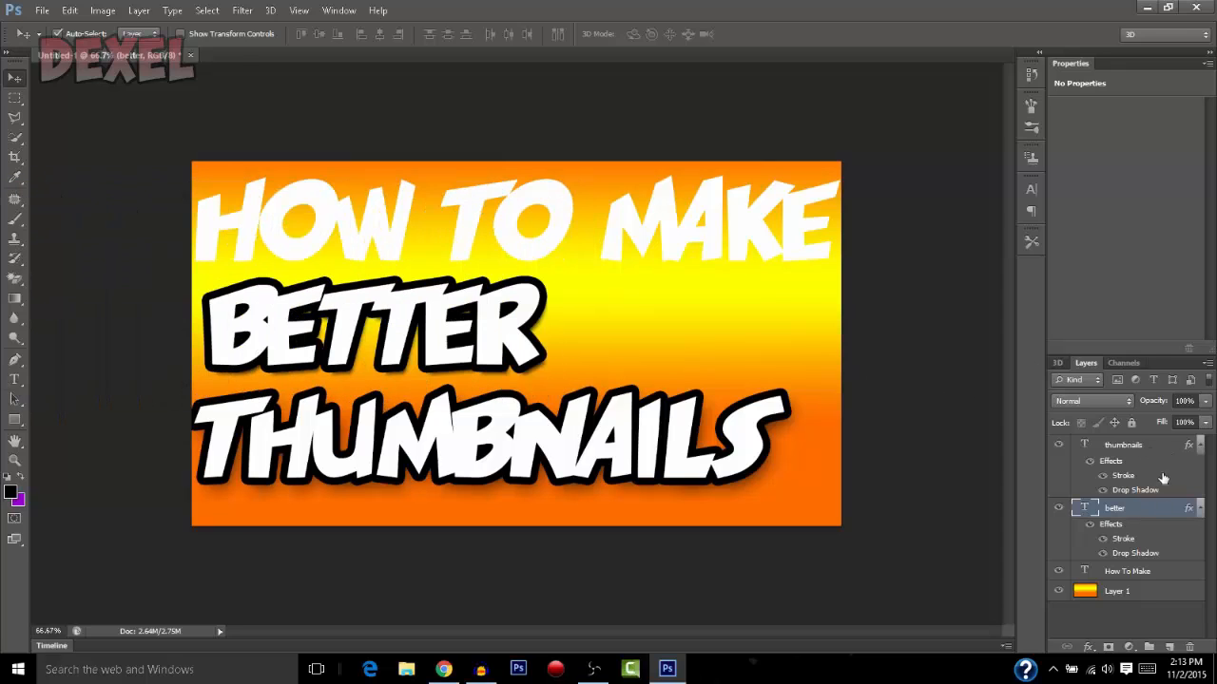
# Add a black outside stroke of 15 px to the "HOW TO MAKE" text layer
pyautogui.click(1178, 572)
pyautogui.doubleClick(1179, 572)
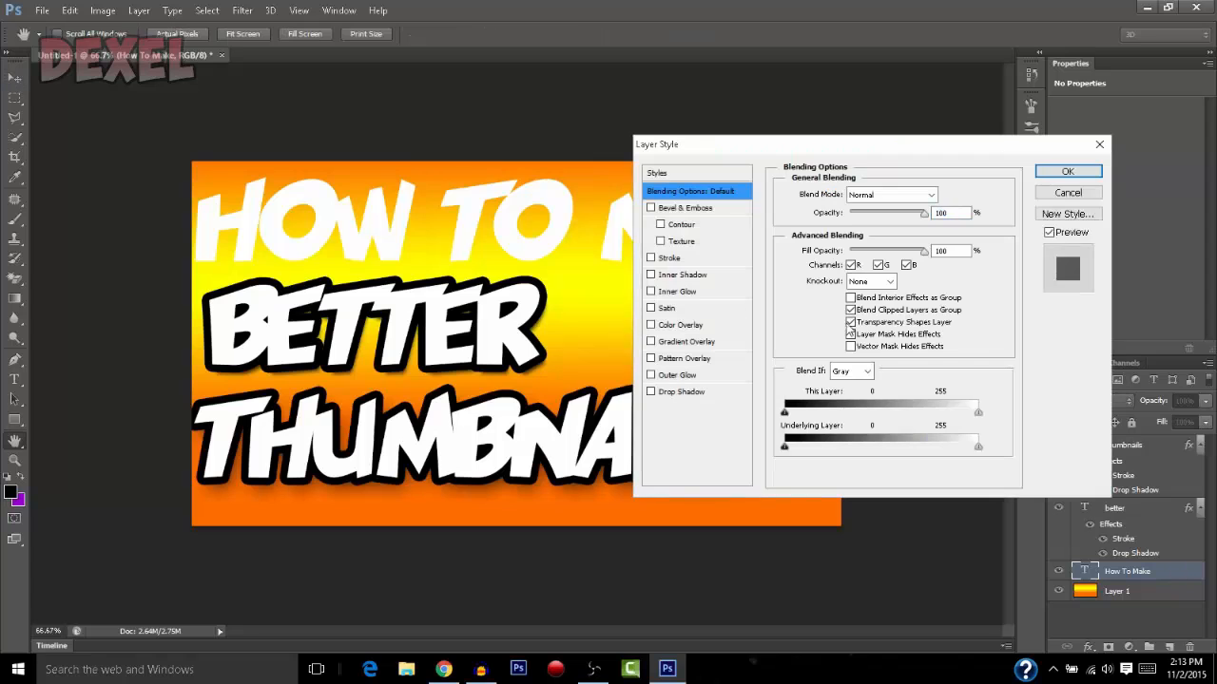
pyautogui.click(652, 259)
pyautogui.click(680, 261)
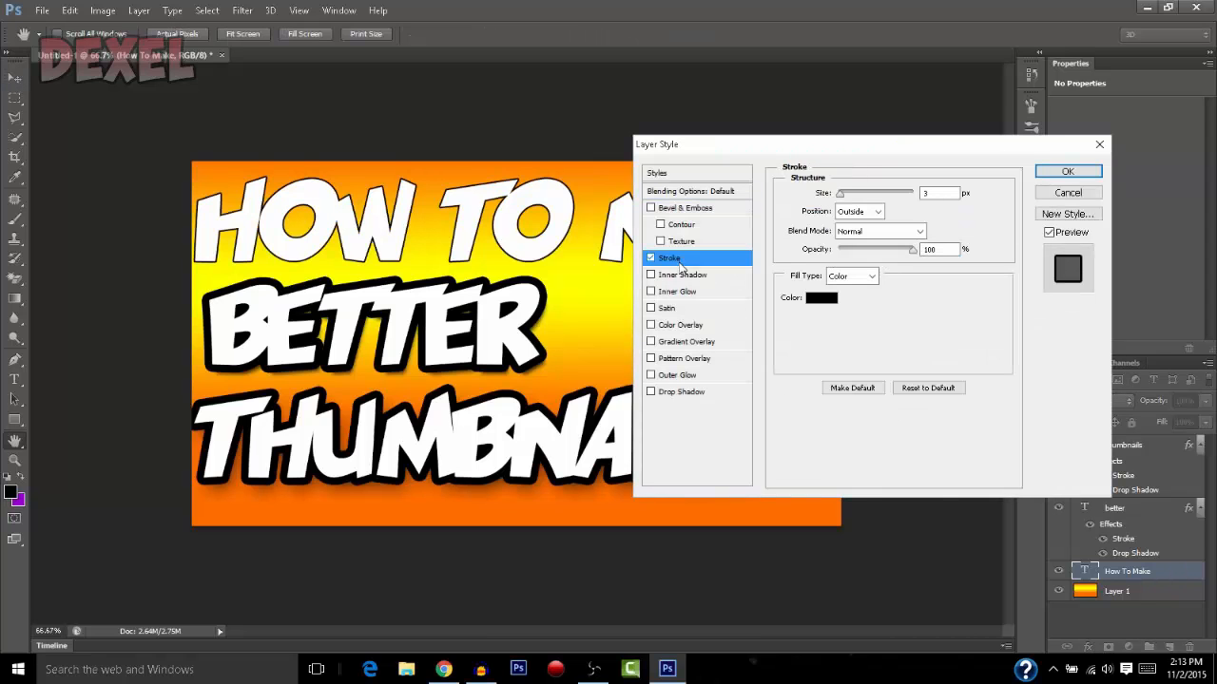
pyautogui.doubleClick(937, 194)
pyautogui.write('15')
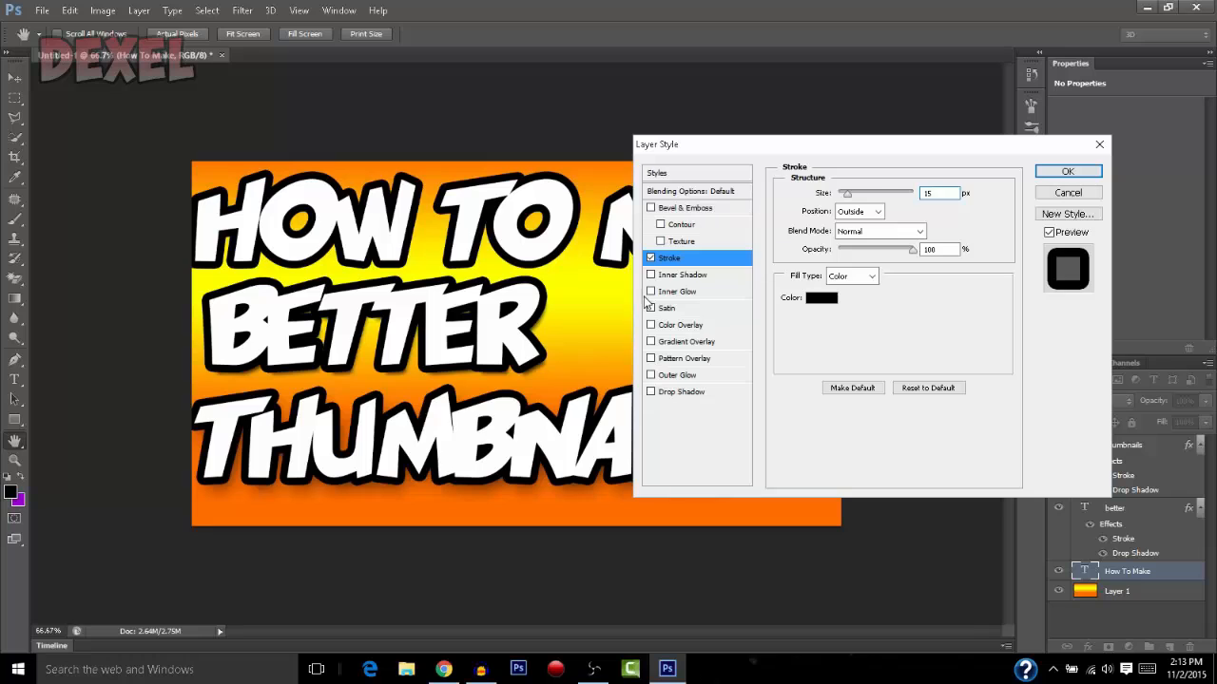
# Give the "HOW TO MAKE" text a drop shadow with distance 20 px, spread 5% and size 10 px, and apply the style
pyautogui.click(654, 392)
pyautogui.doubleClick(939, 260)
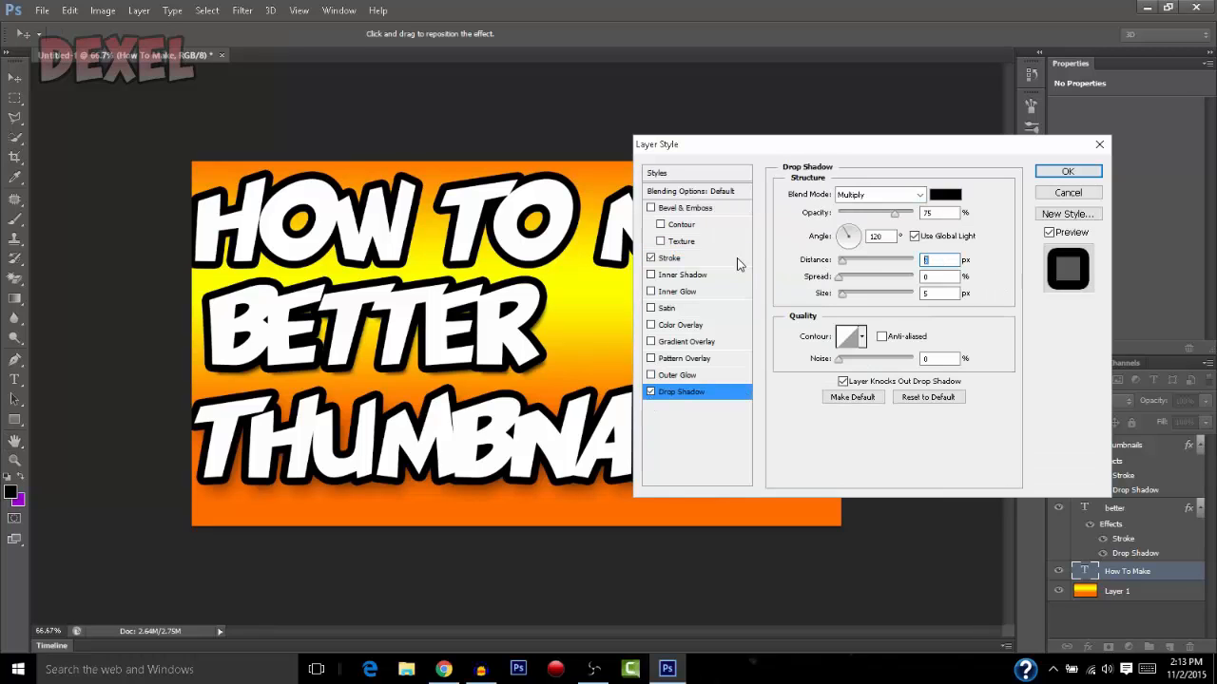
pyautogui.write('20')
pyautogui.press('Tab')
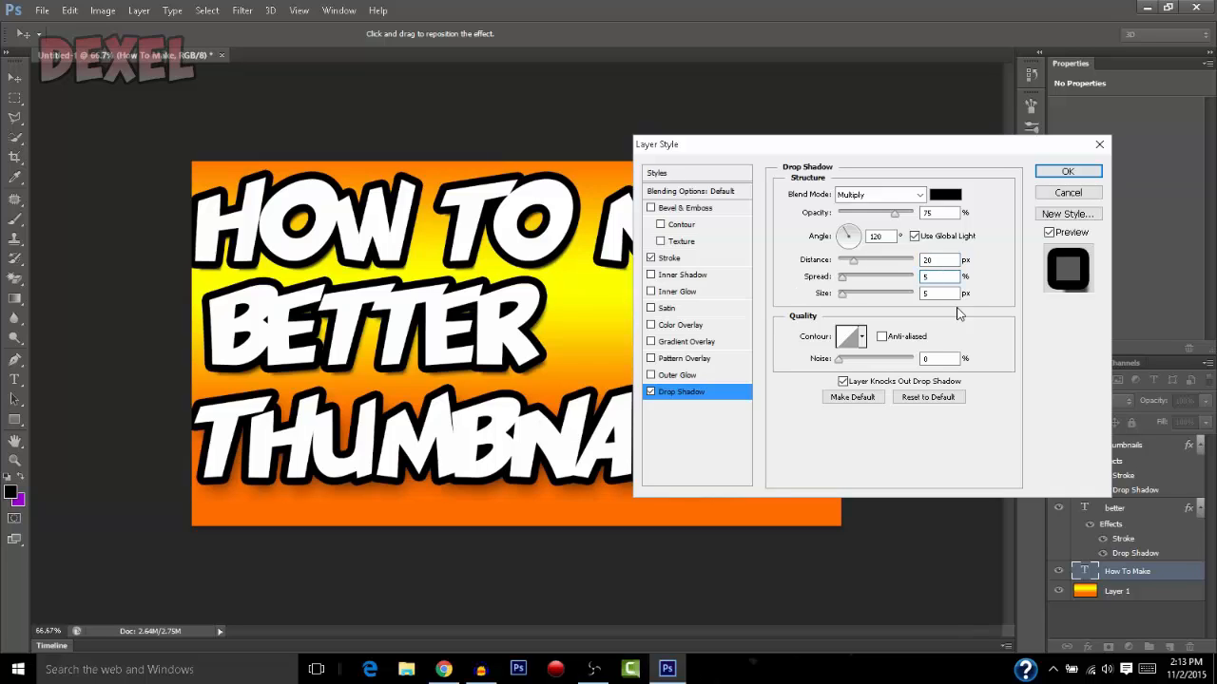
pyautogui.write('5')
pyautogui.press('Tab')
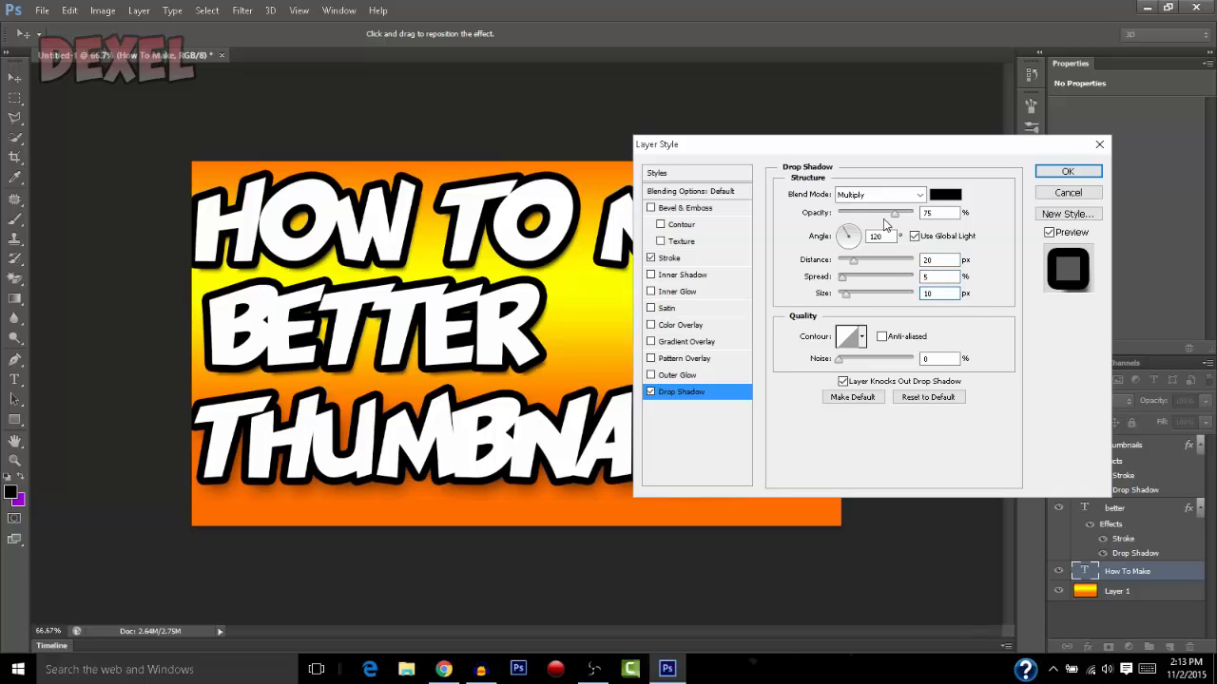
pyautogui.click(1065, 172)
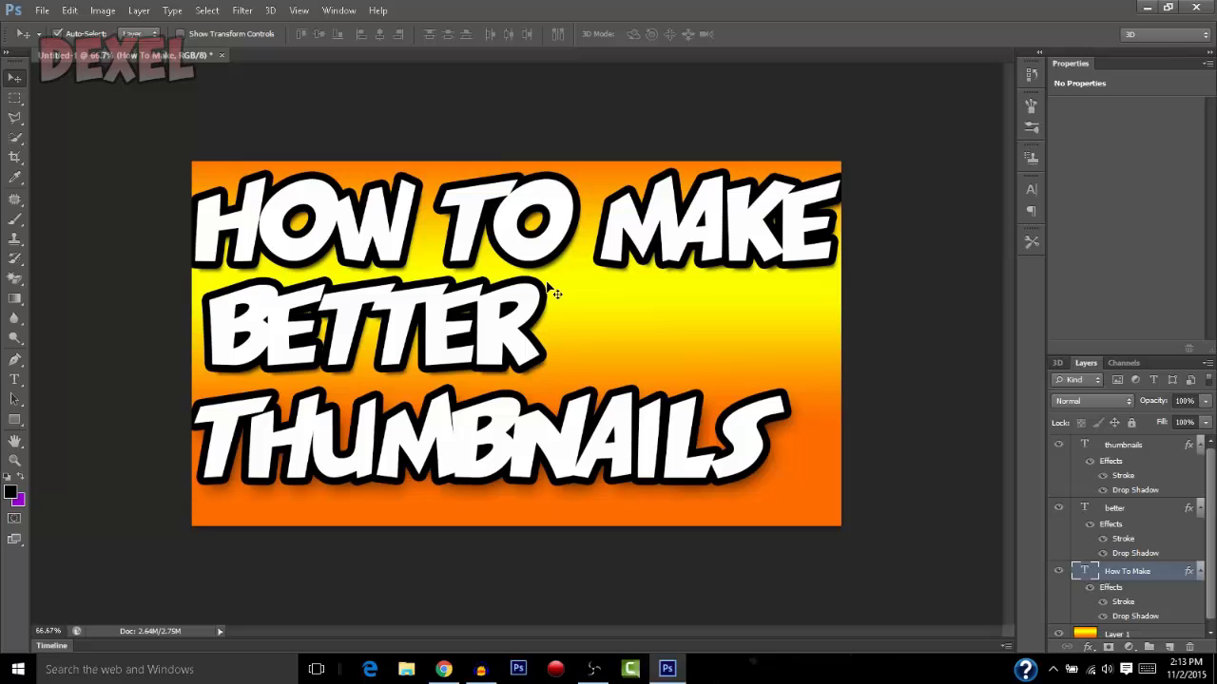
# Switch to Chrome and search Google Images for "transparent thumbs up" in a new tab
pyautogui.click(443, 669)
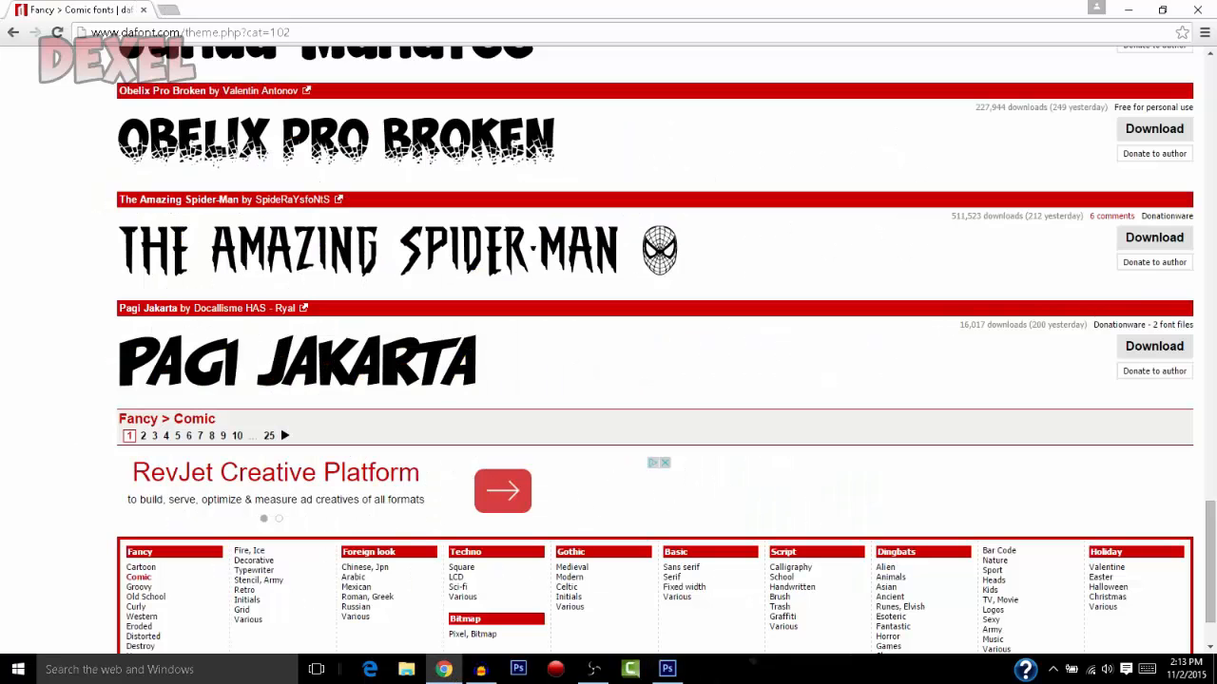
pyautogui.click(167, 9)
pyautogui.write('thumbs up')
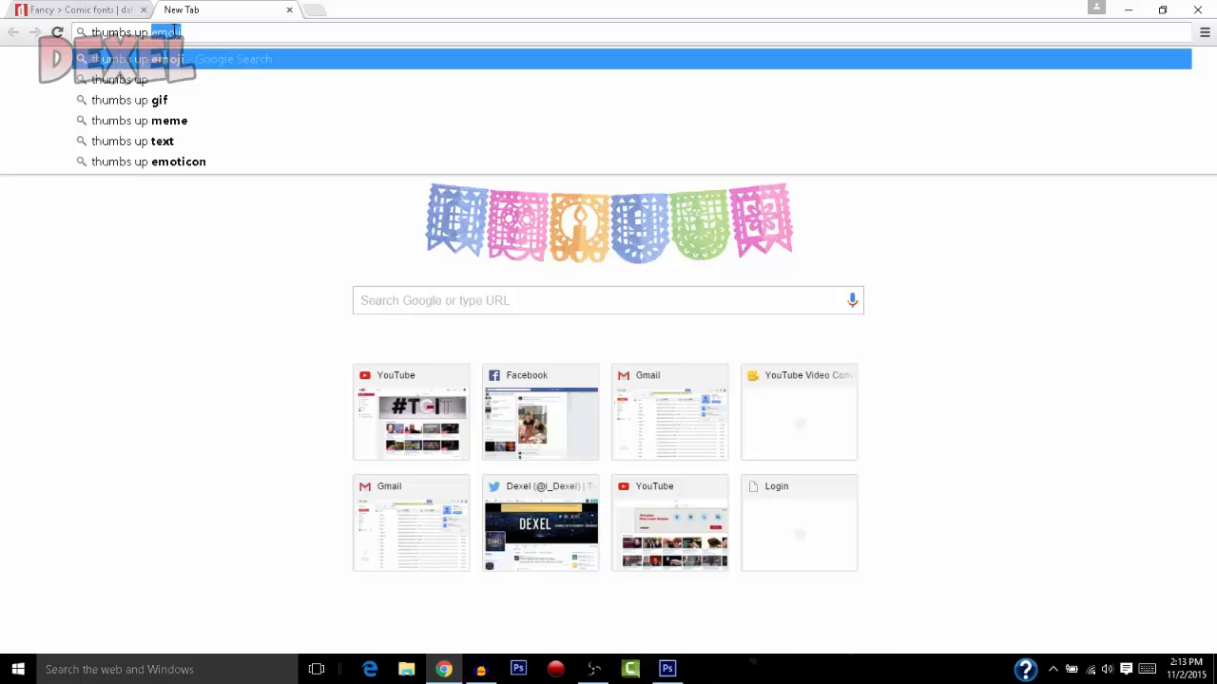
pyautogui.press('BackSpace')
pyautogui.press('BackSpace')
pyautogui.press('BackSpace')
pyautogui.press('BackSpace')
pyautogui.press('BackSpace')
pyautogui.press('BackSpace')
pyautogui.press('BackSpace')
pyautogui.press('BackSpace')
pyautogui.press('BackSpace')
pyautogui.press('BackSpace')
pyautogui.press('BackSpace')
pyautogui.write('trans')
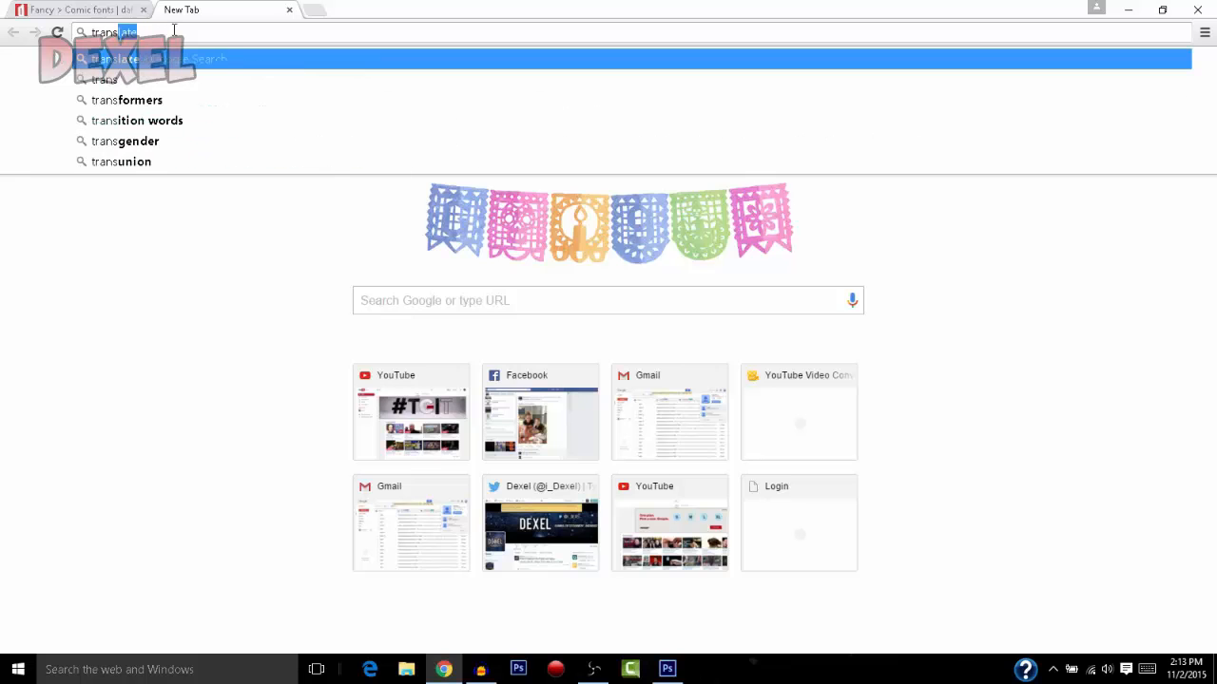
pyautogui.write('parent thumbs u')
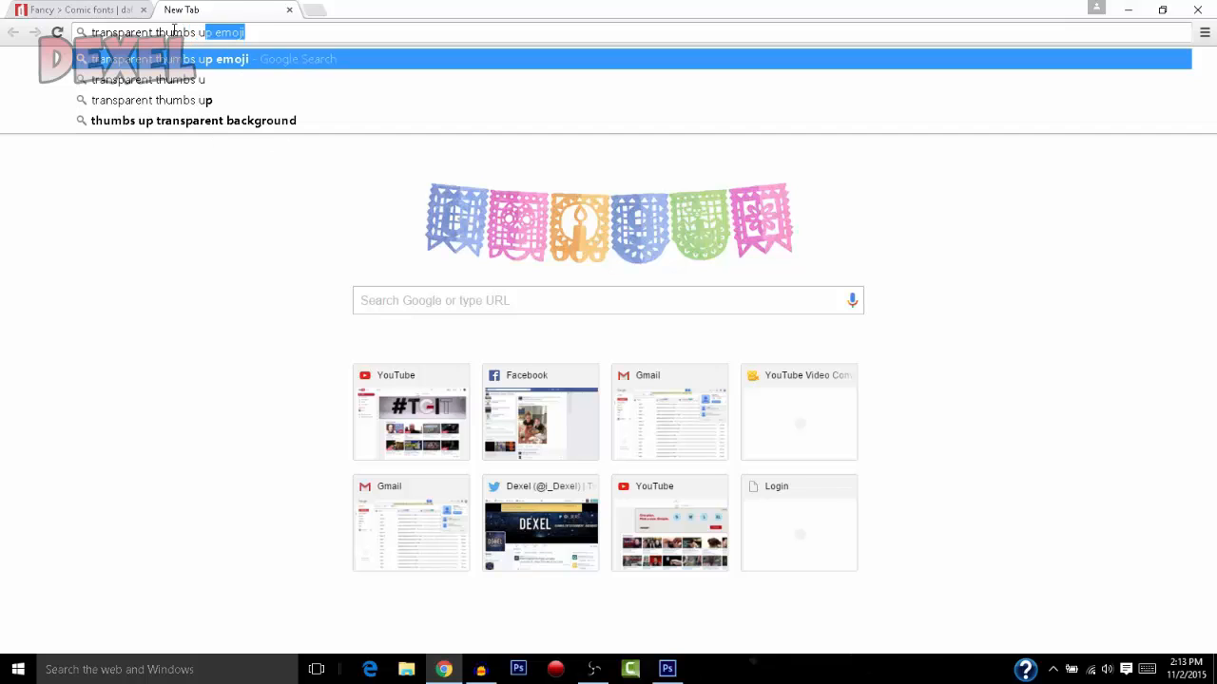
pyautogui.write('p')
pyautogui.press('BackSpace')
pyautogui.press('Return')
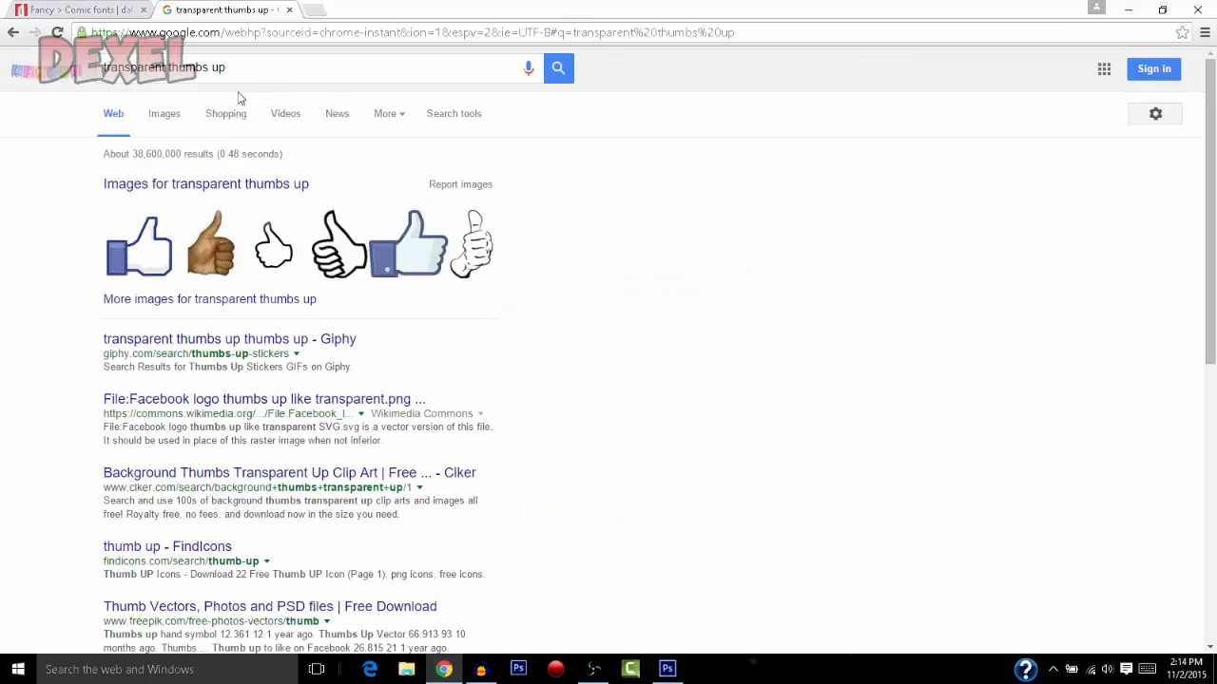
pyautogui.click(163, 116)
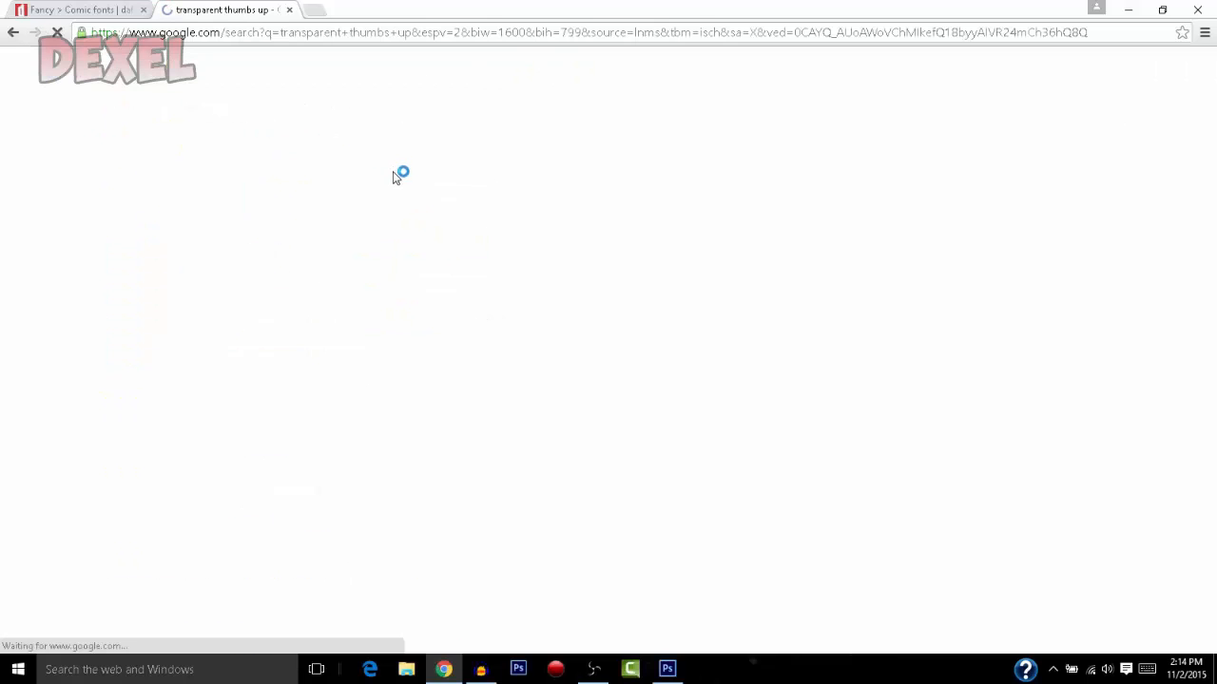
# Browse the image results for a suitable thumbs-up picture, previewing the photographed hand and the grey outlined hand
pyautogui.scroll(-2, 660, 272)
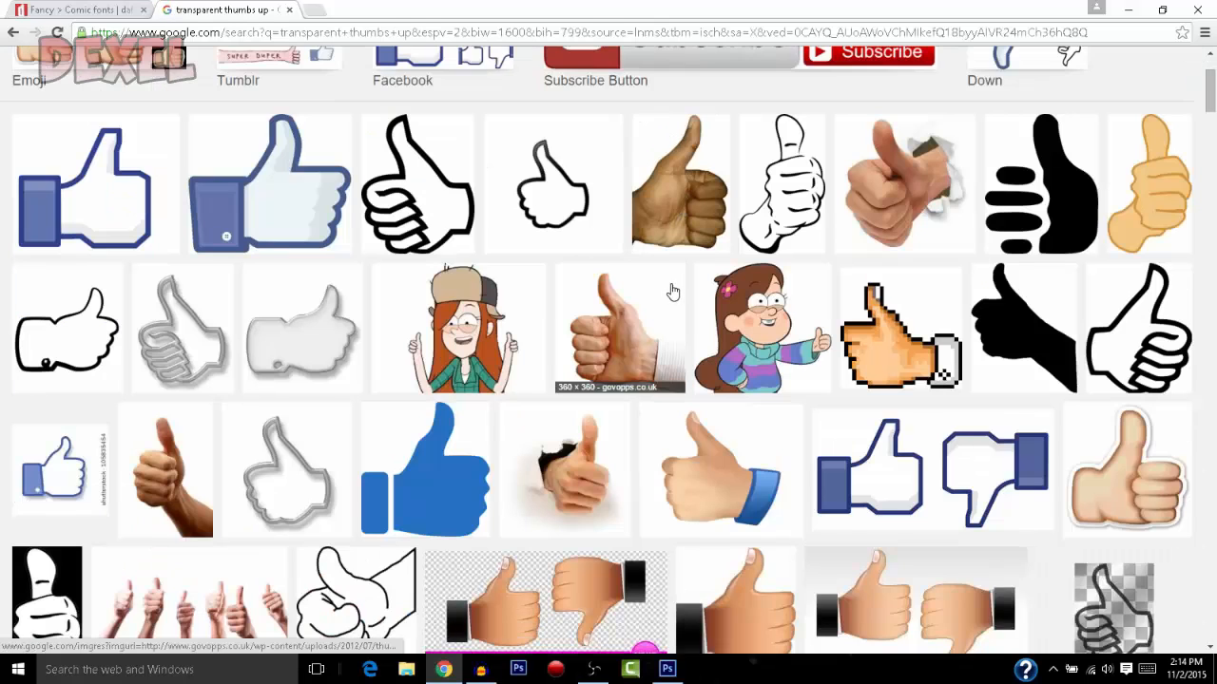
pyautogui.scroll(-1, 672, 291)
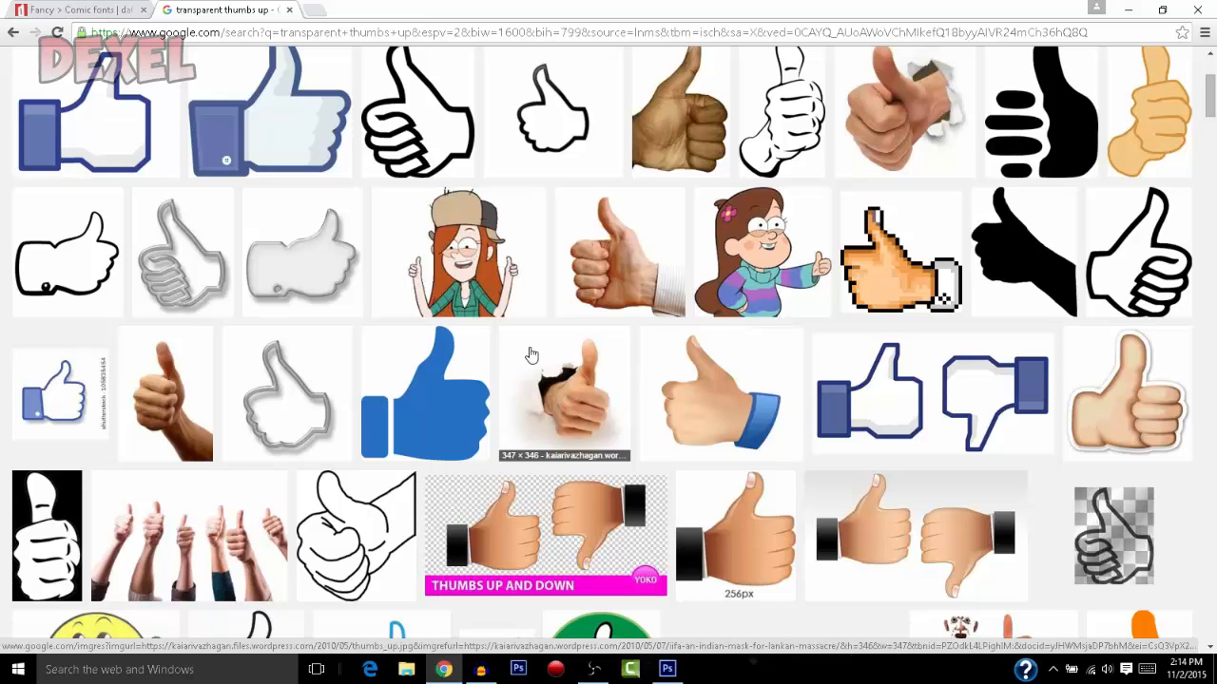
pyautogui.scroll(-1, 531, 354)
pyautogui.scroll(-1, 589, 302)
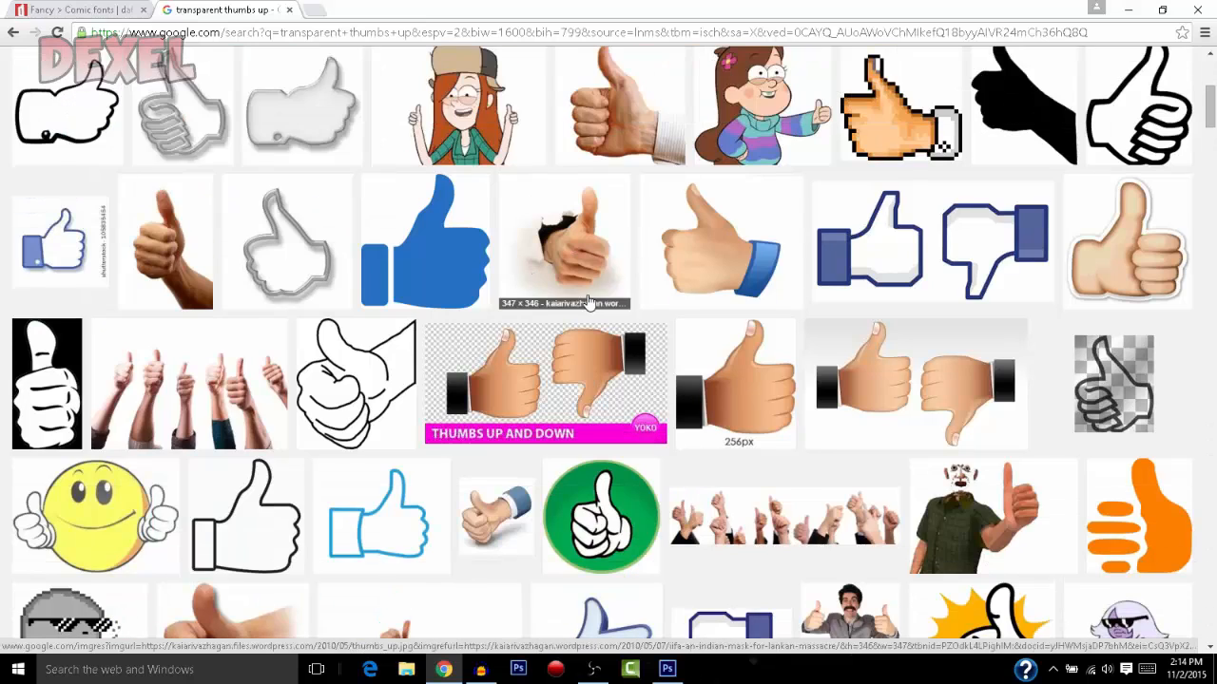
pyautogui.scroll(-1, 588, 302)
pyautogui.scroll(2, 609, 275)
pyautogui.click(619, 264)
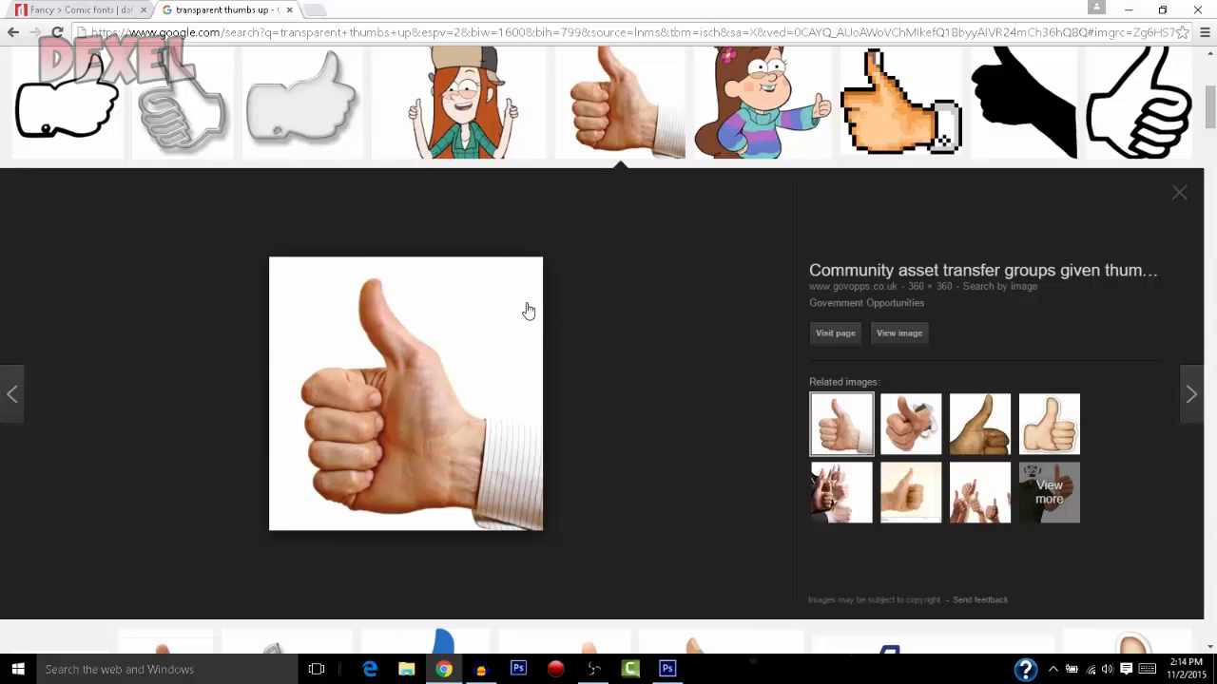
pyautogui.scroll(2, 362, 275)
pyautogui.scroll(2, 267, 254)
pyautogui.scroll(-8, 262, 252)
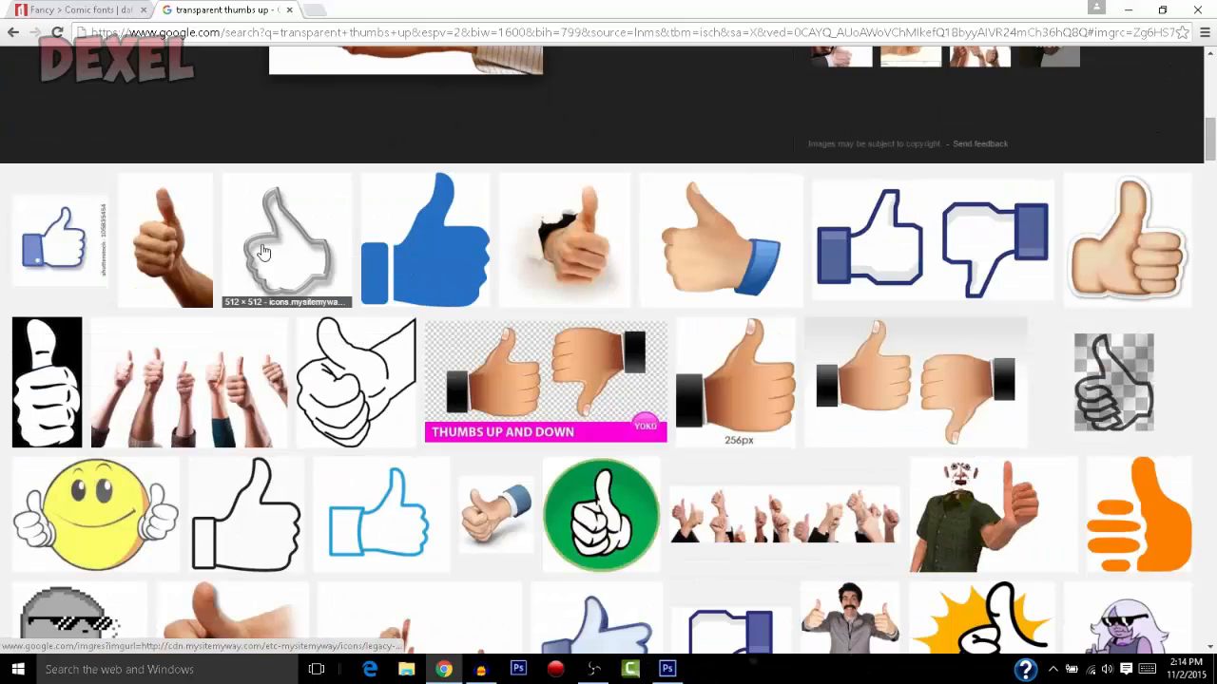
pyautogui.click(273, 246)
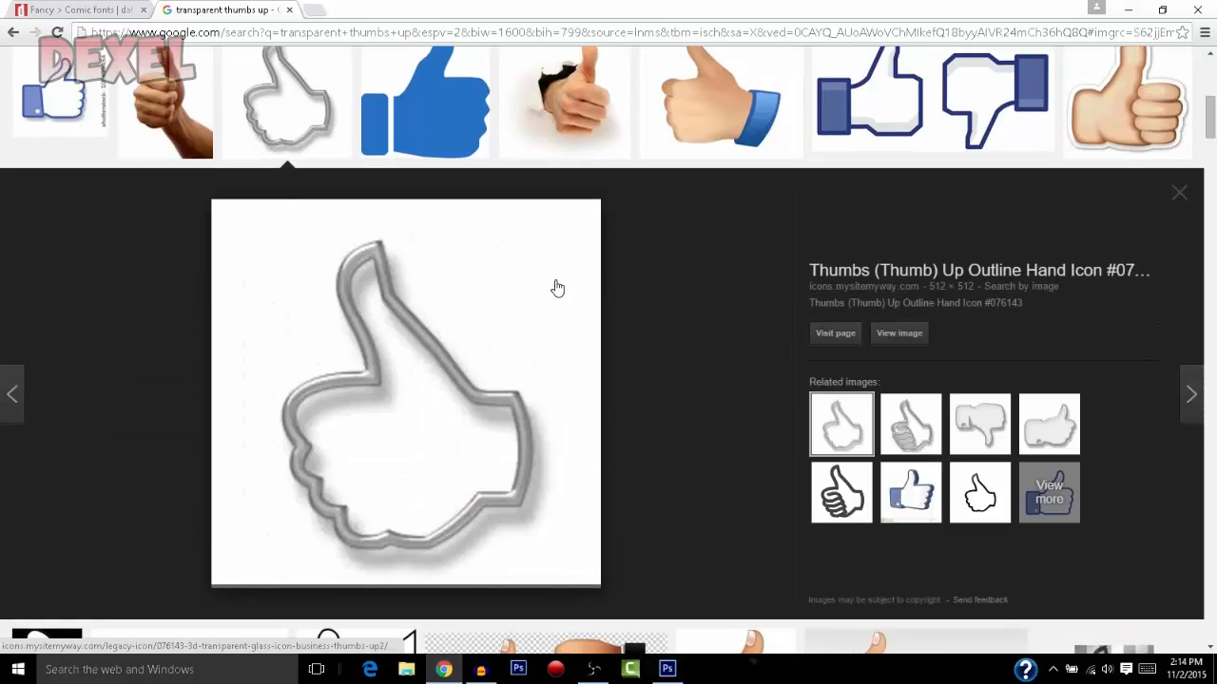
pyautogui.scroll(-5, 498, 257)
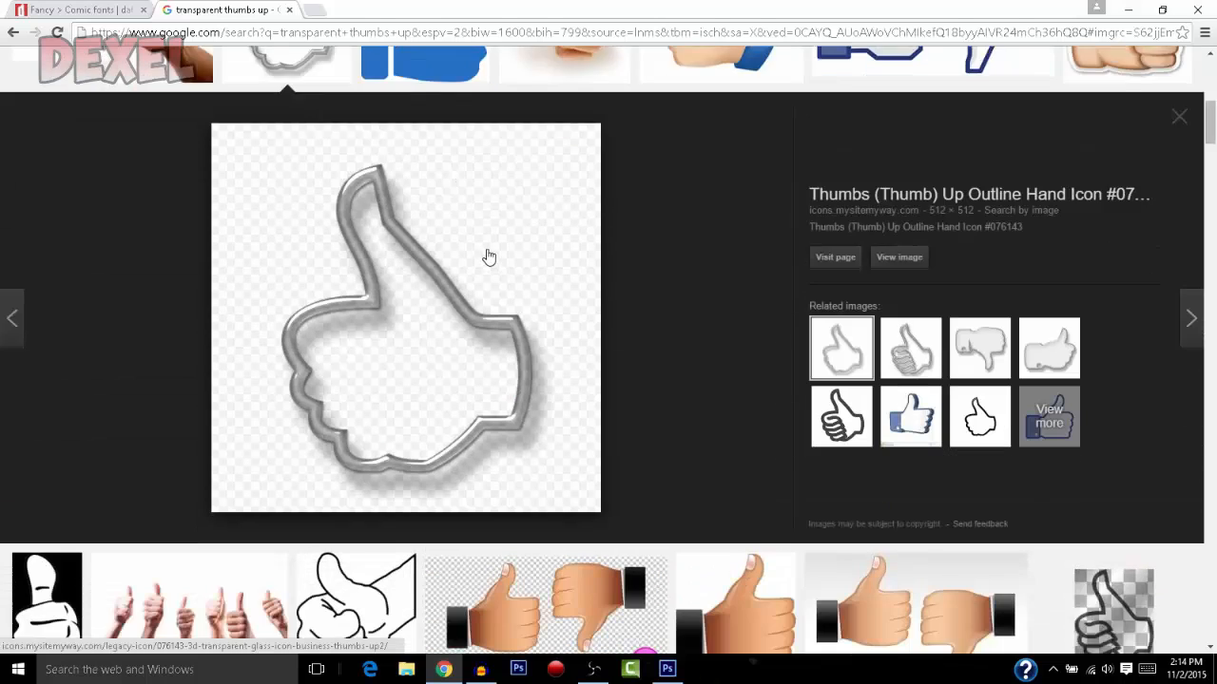
pyautogui.scroll(4, 484, 257)
pyautogui.scroll(-4, 572, 234)
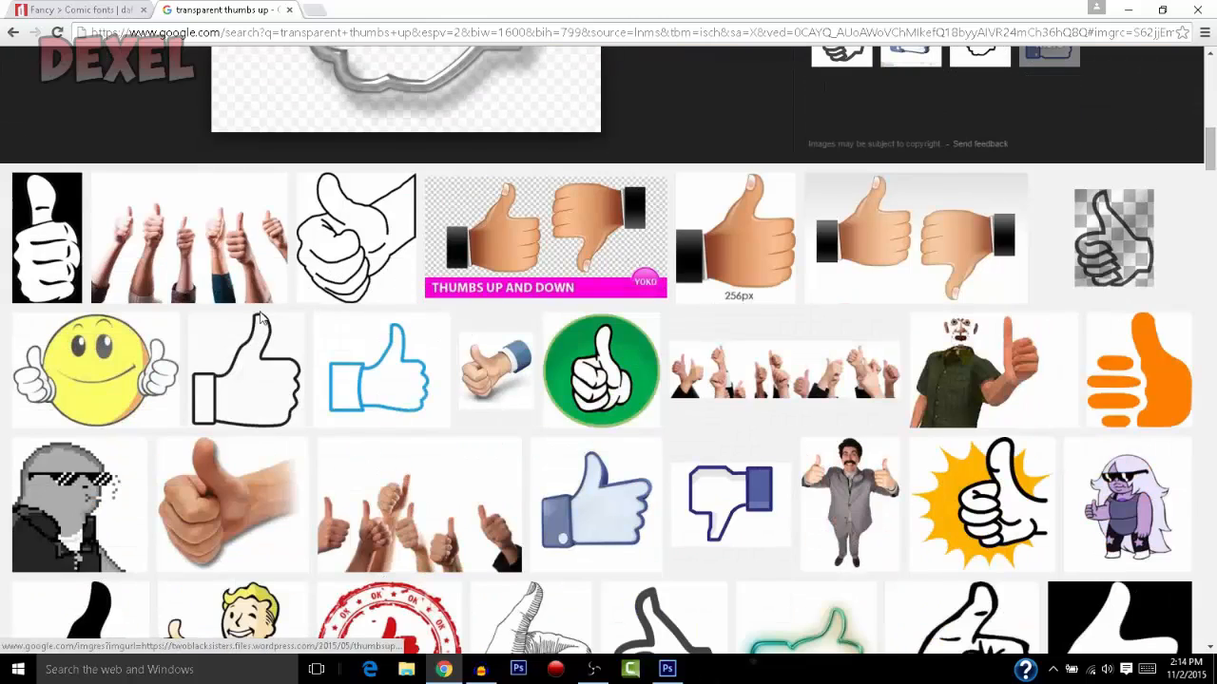
pyautogui.scroll(-2, 216, 400)
# Open the preview of the solid black thumbs-up icon with a separate cuff from vector-magz.com
pyautogui.click(76, 495)
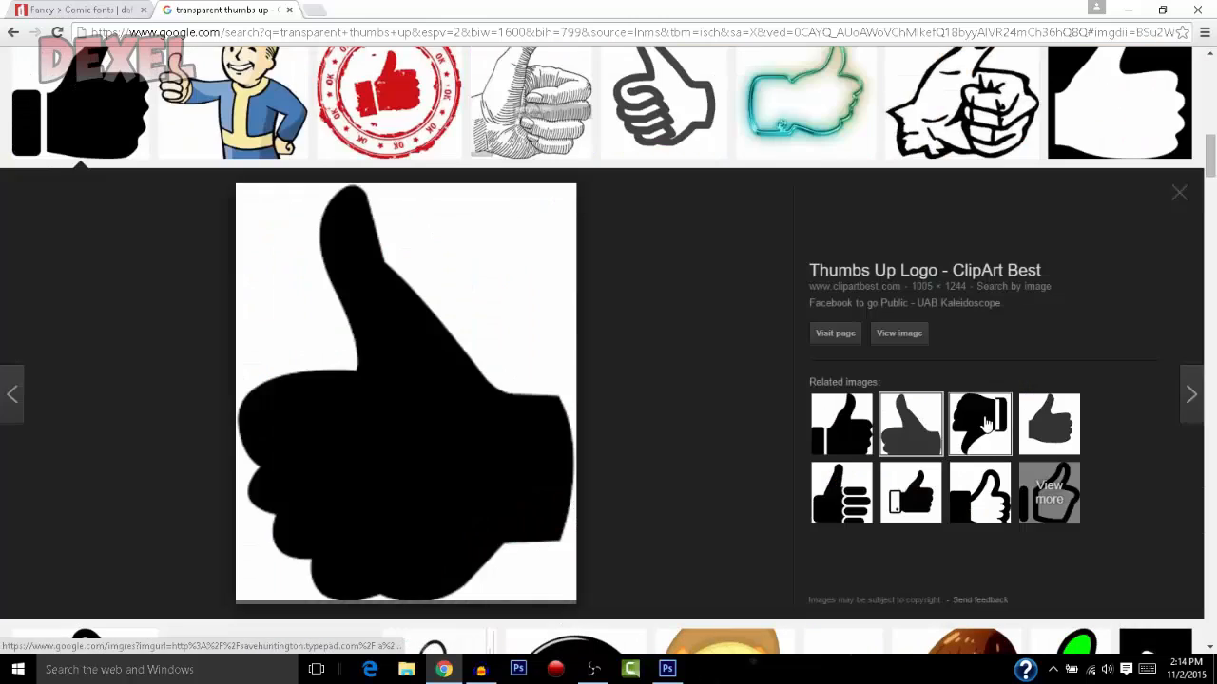
pyautogui.click(1049, 423)
pyautogui.click(841, 423)
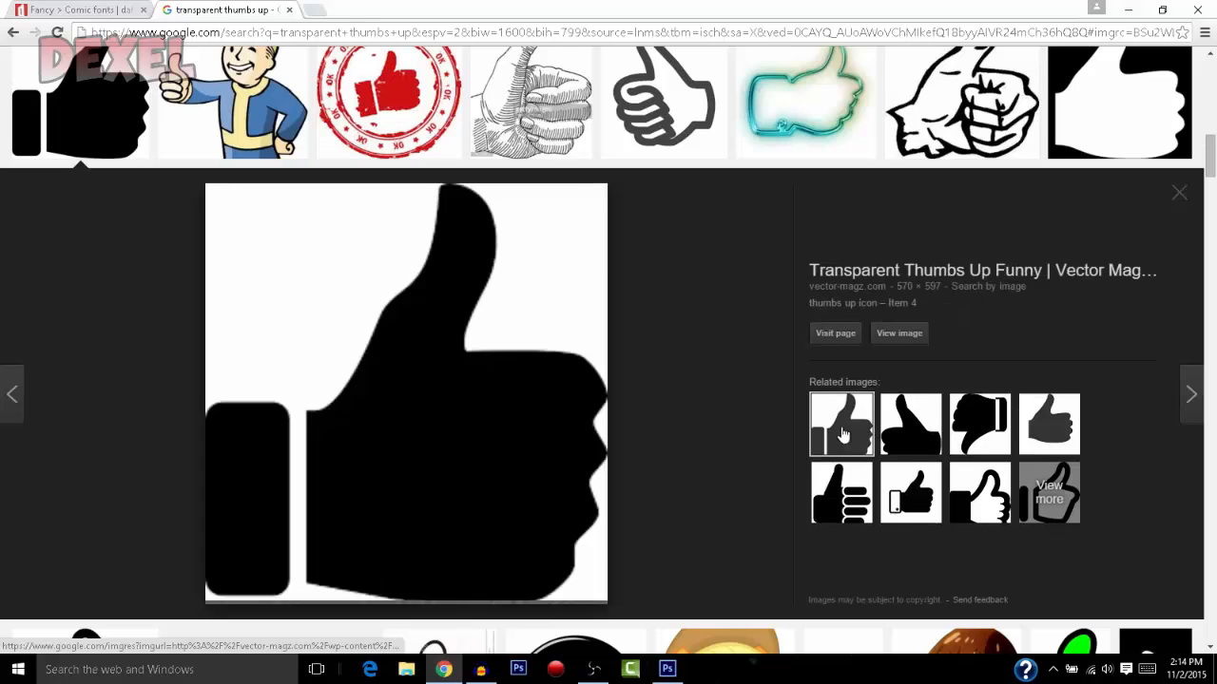
# Save the thumbs-up image as a PNG named "thumbs up symbol" in the Better Thumbnails folder under Pictures
pyautogui.rightClick(468, 360)
pyautogui.click(529, 460)
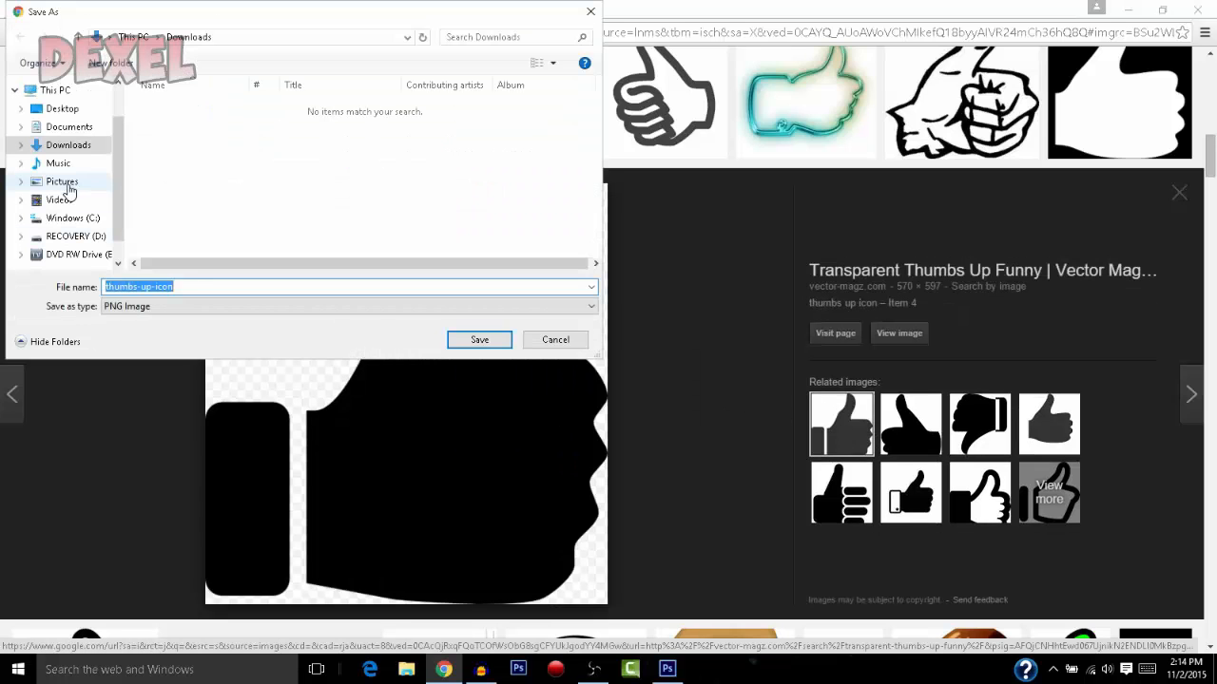
pyautogui.click(67, 184)
pyautogui.doubleClick(166, 147)
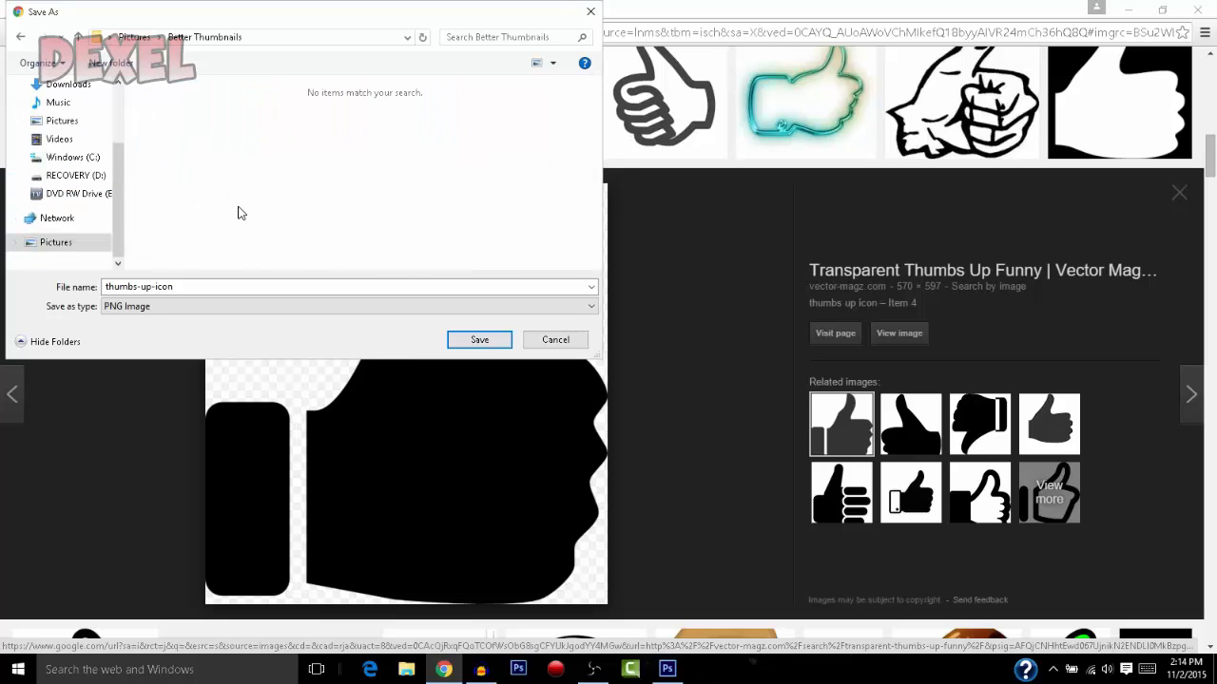
pyautogui.doubleClick(200, 285)
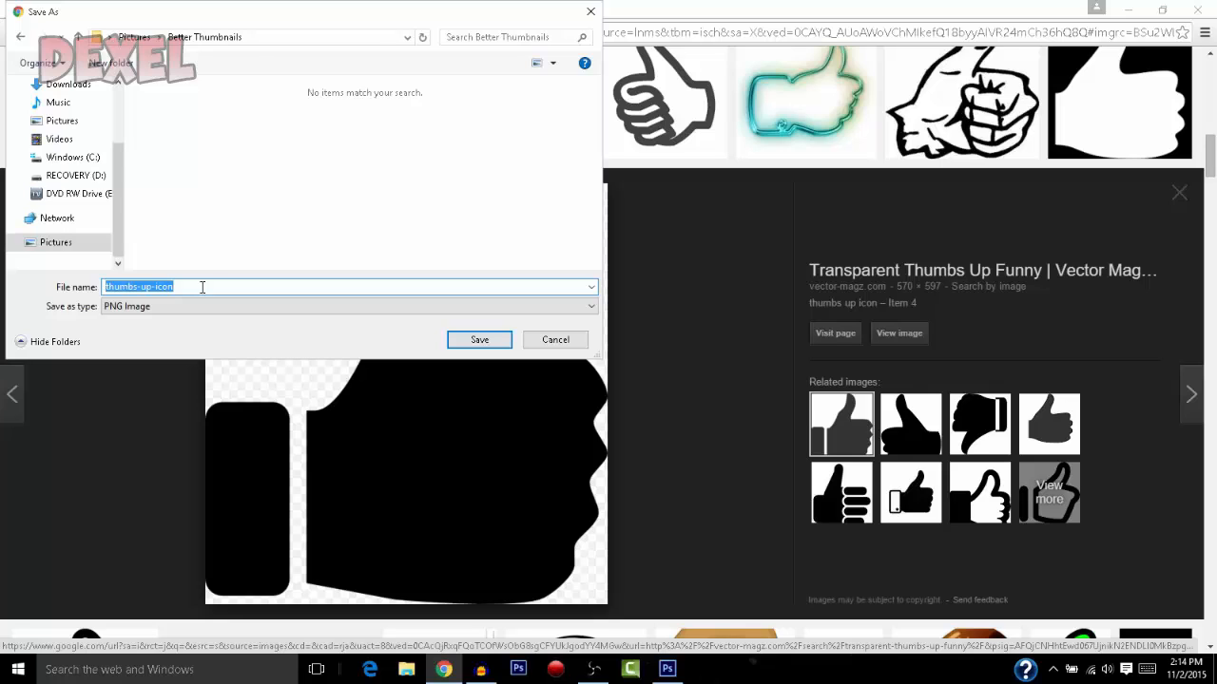
pyautogui.write('thumbs up')
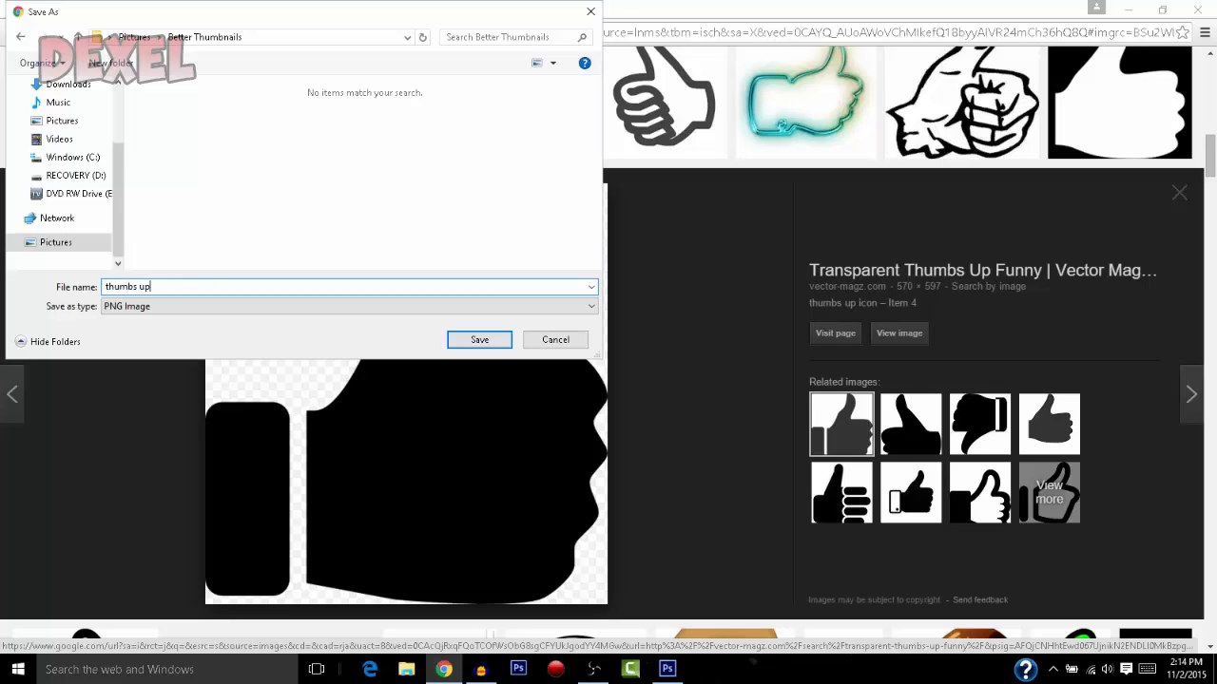
pyautogui.write(' symbol')
pyautogui.press('Return')
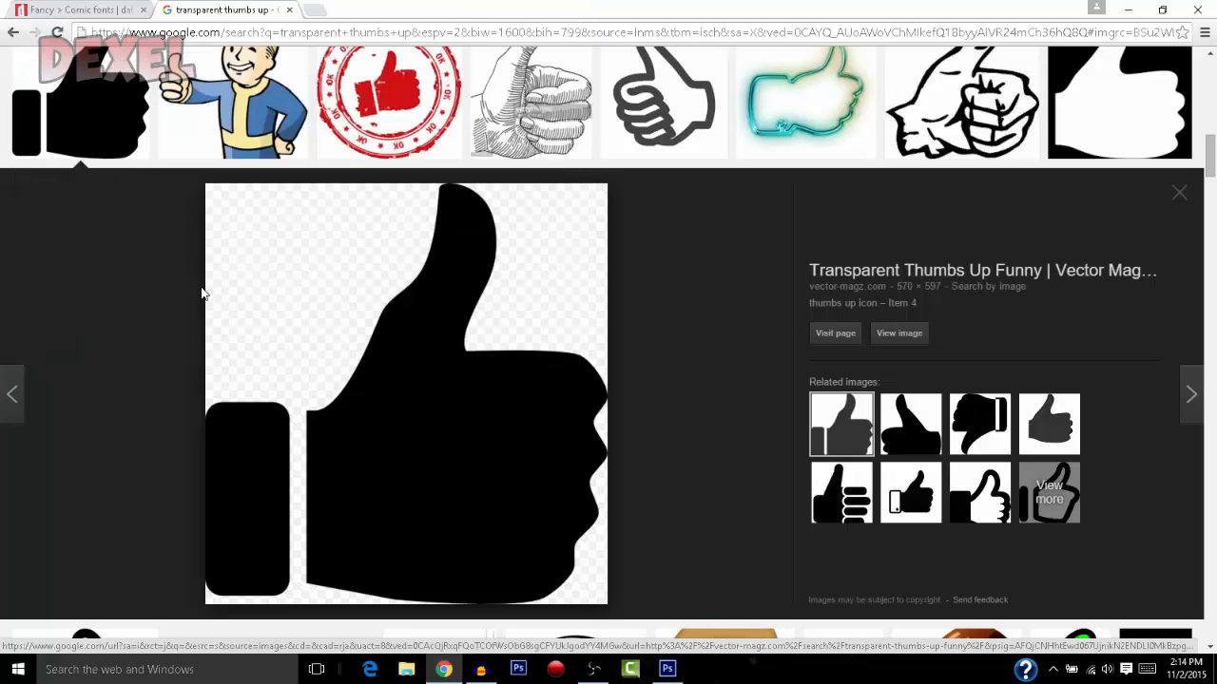
# Switch to Photoshop and place the "thumbs up symbol" file from the Better Thumbnails folder into the thumbnail
pyautogui.click(668, 669)
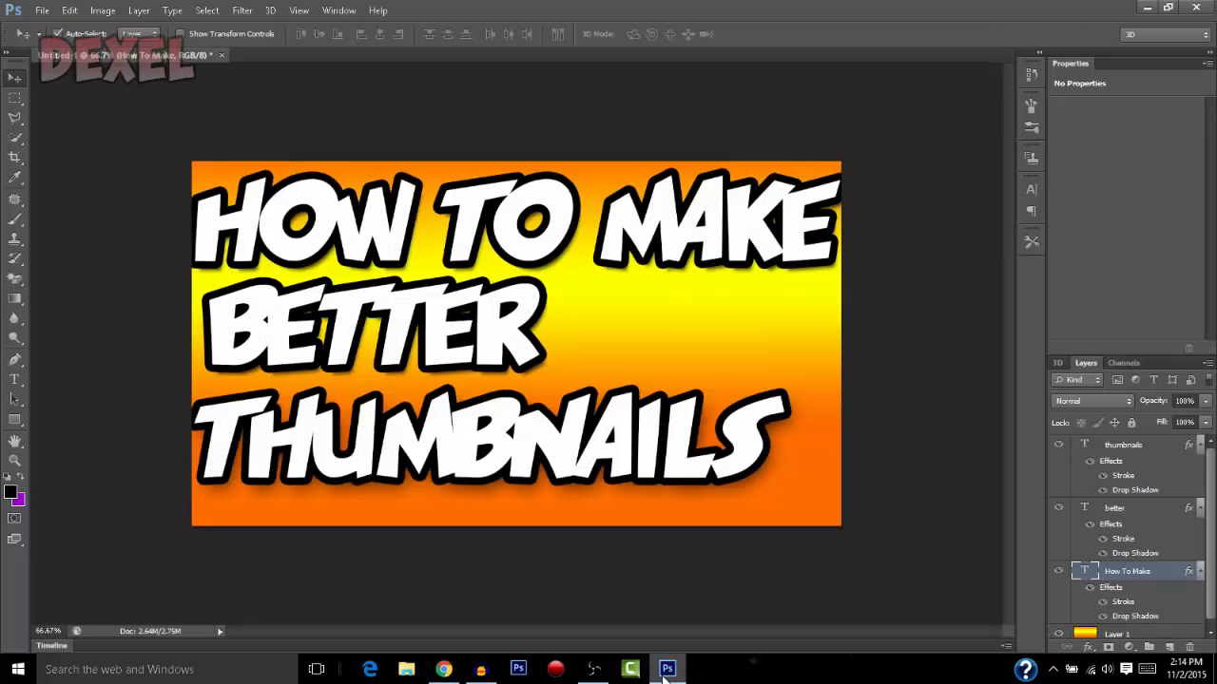
pyautogui.click(40, 11)
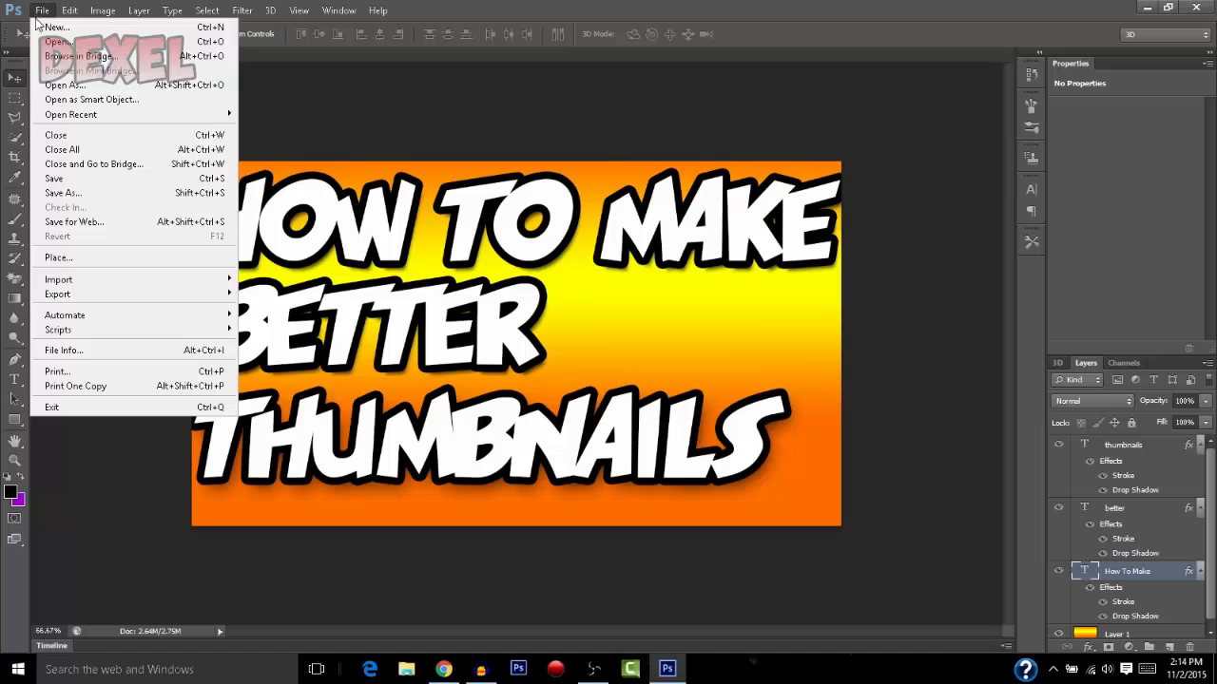
pyautogui.click(88, 257)
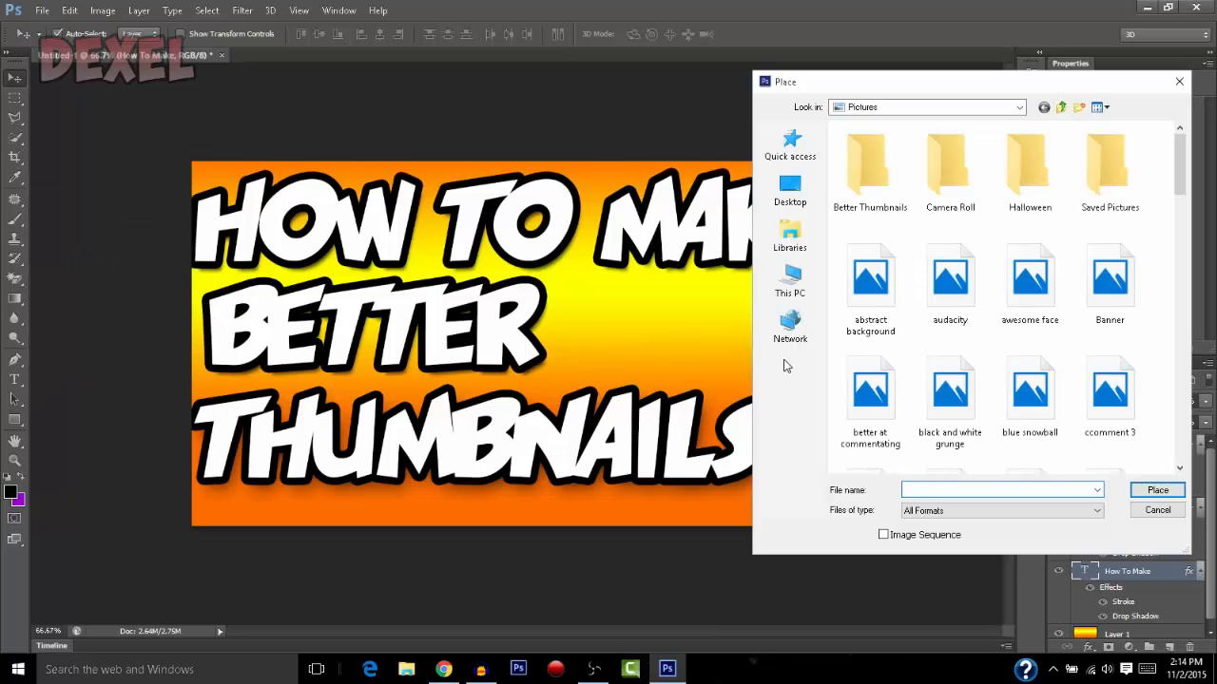
pyautogui.doubleClick(889, 176)
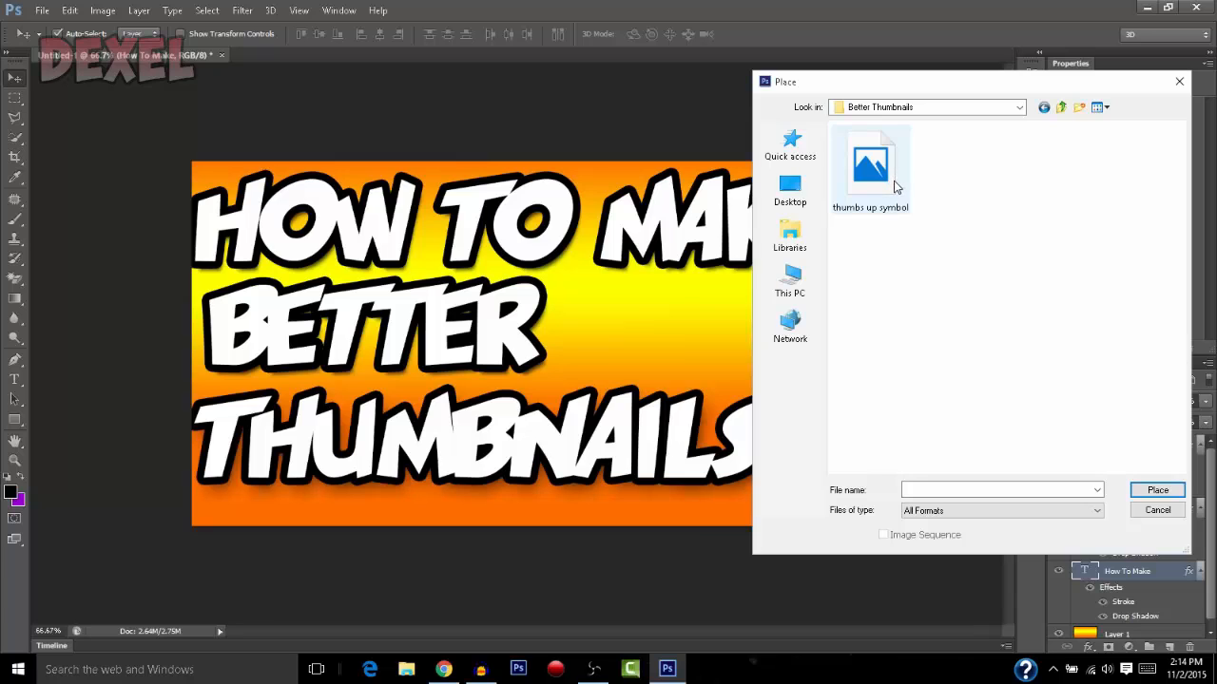
pyautogui.doubleClick(893, 187)
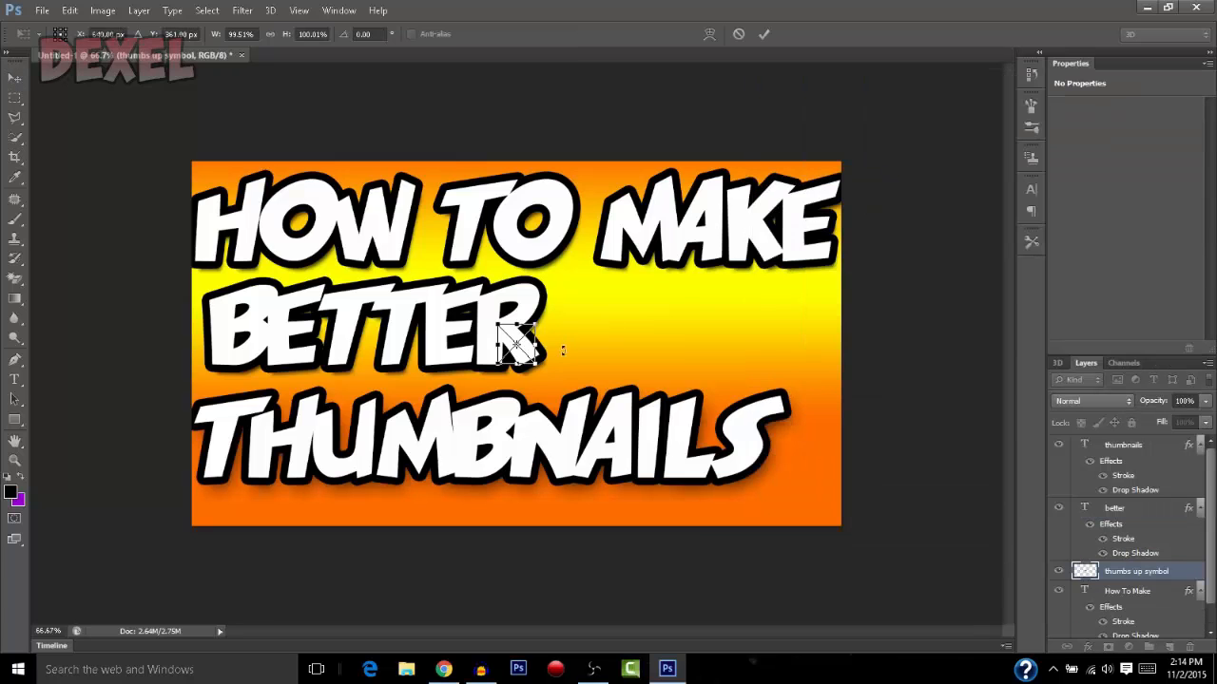
# Enlarge the placed thumb to about 343% width and 366% height and position it between "MAKE" and "THUMBNAILS"
pyautogui.moveTo(530, 354); pyautogui.dragTo(745, 447)
pyautogui.hotkey('ctrl', 'z')
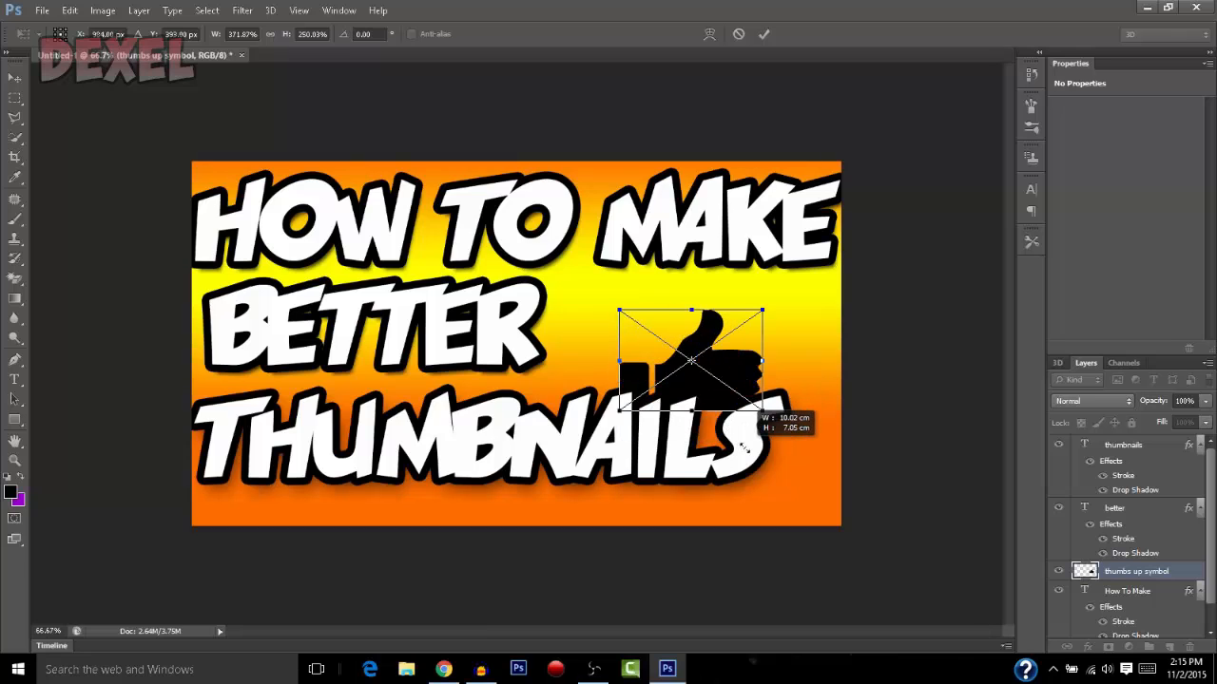
pyautogui.hotkey('ctrl', 'z')
pyautogui.moveTo(717, 345); pyautogui.dragTo(713, 292)
pyautogui.moveTo(734, 388); pyautogui.dragTo(762, 416)
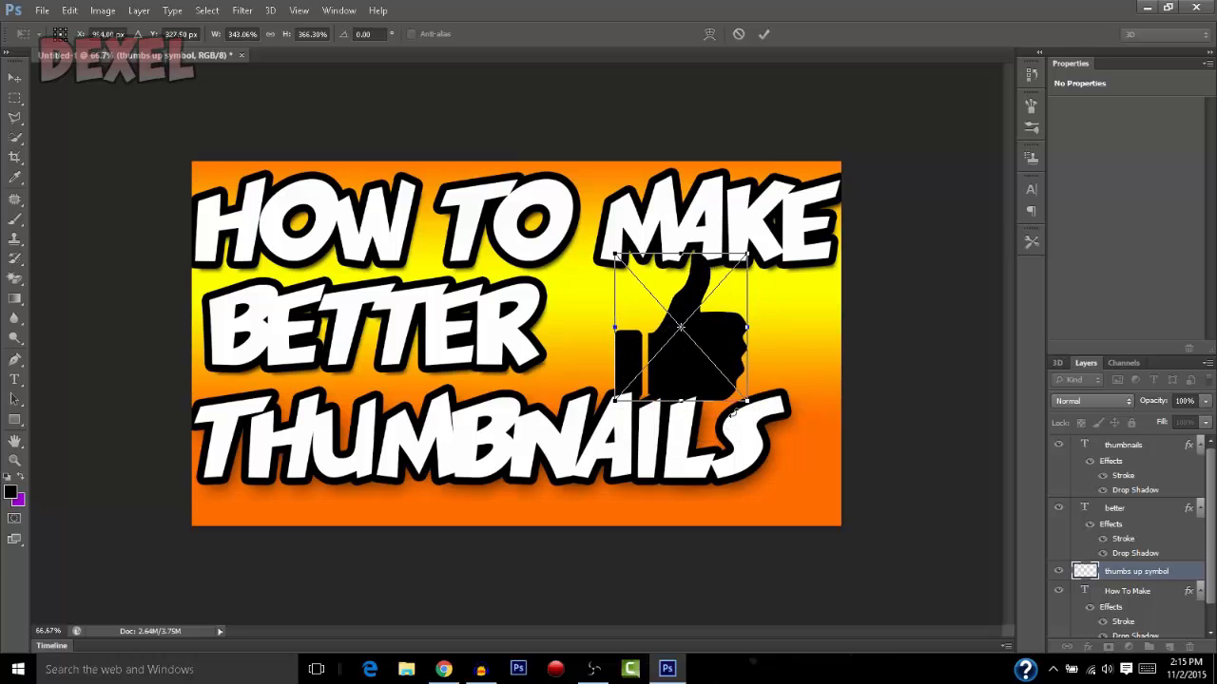
# Rotate the thumb about 19° clockwise, fit it beside "BETTER" at about 403% by 420%, and commit the placement
pyautogui.moveTo(692, 232); pyautogui.dragTo(713, 235)
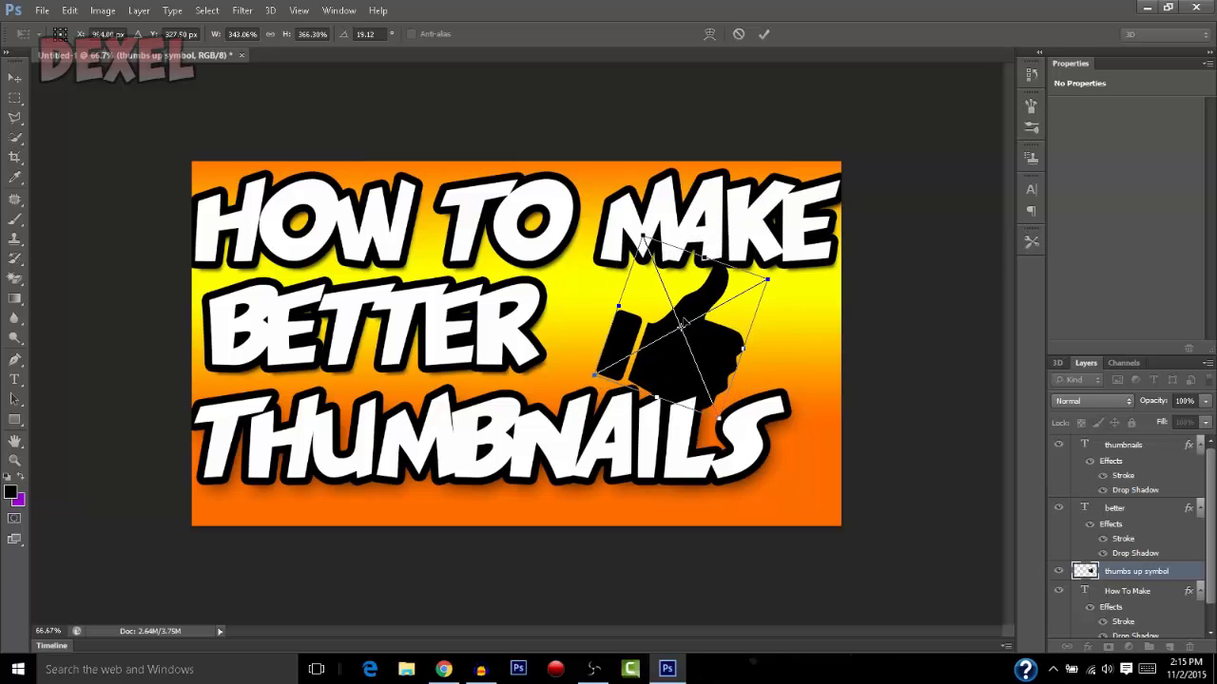
pyautogui.moveTo(682, 322); pyautogui.dragTo(633, 305)
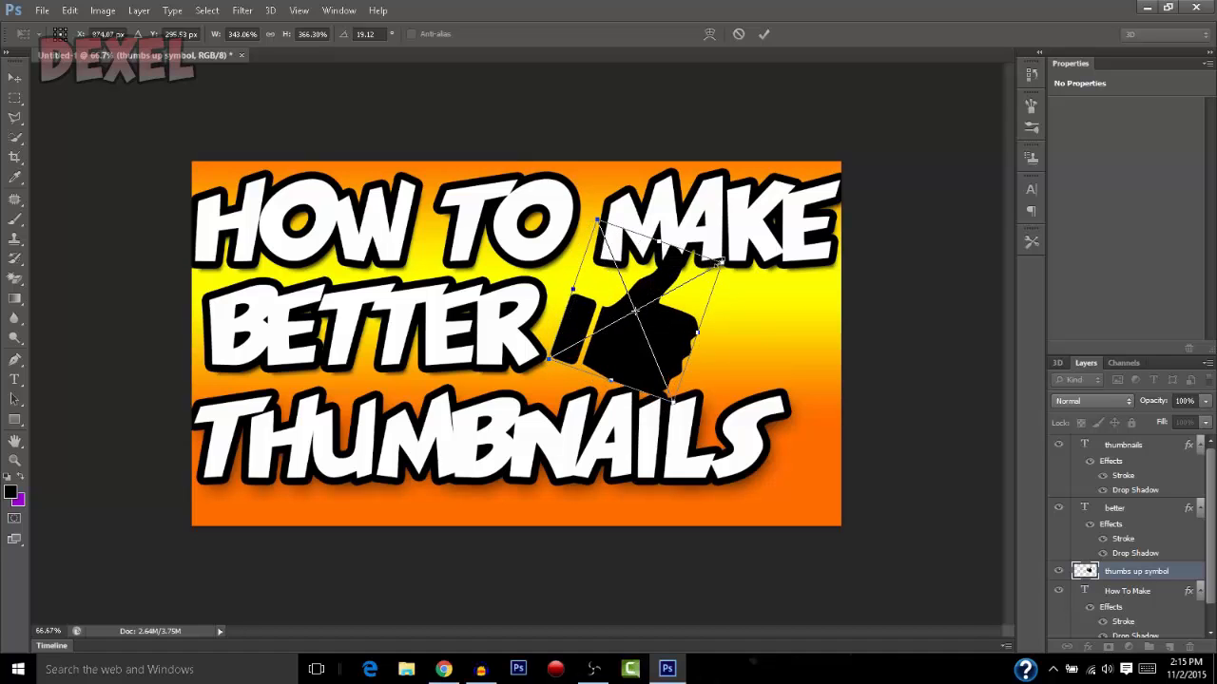
pyautogui.moveTo(720, 261); pyautogui.dragTo(743, 254)
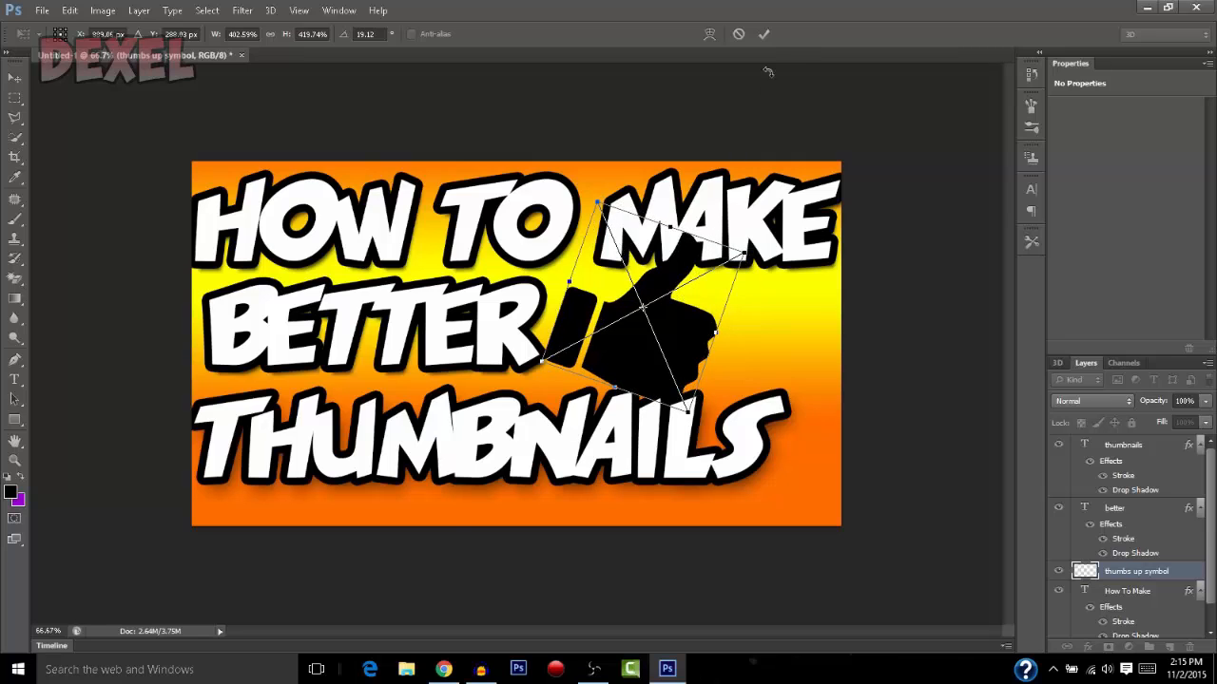
pyautogui.click(763, 35)
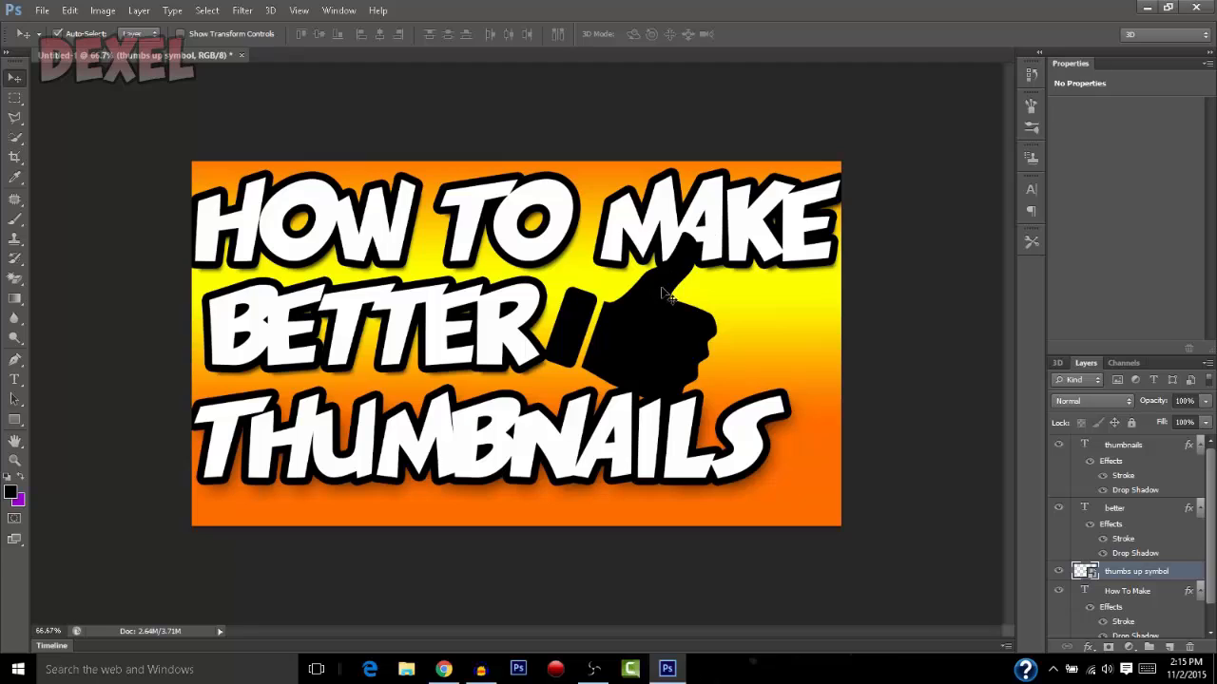
# Give the thumbs up symbol layer a green color overlay (#09c500) and apply the layer style
pyautogui.doubleClick(1191, 570)
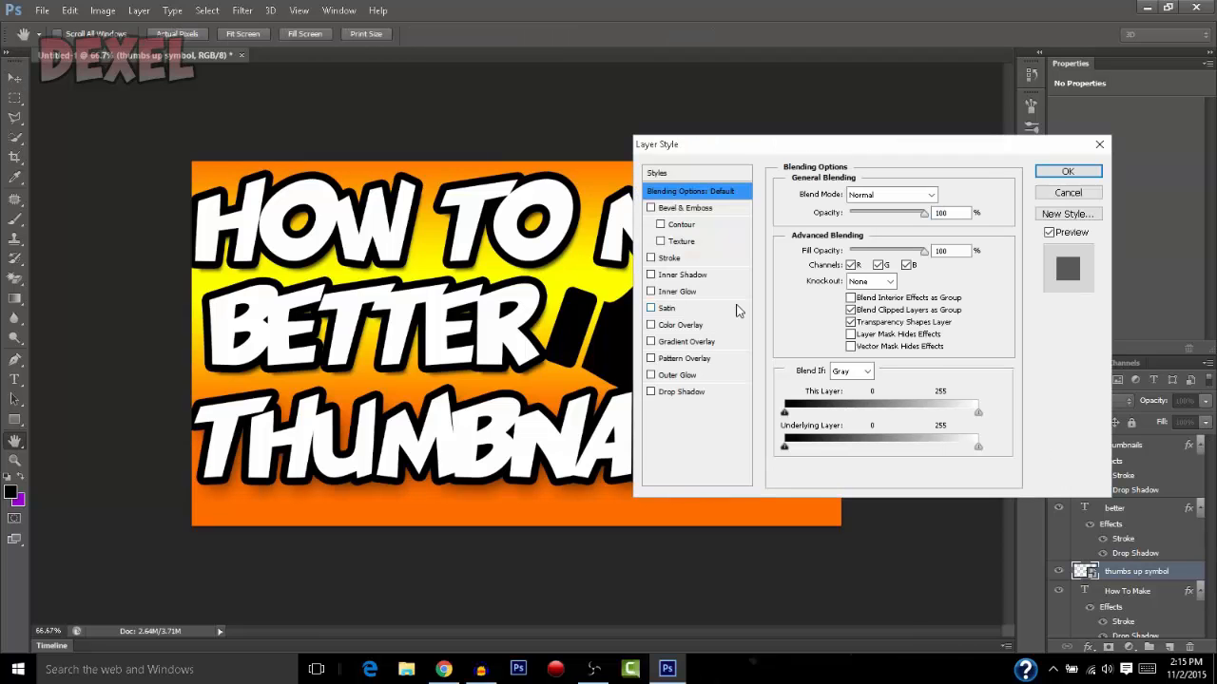
pyautogui.moveTo(764, 152); pyautogui.dragTo(927, 113)
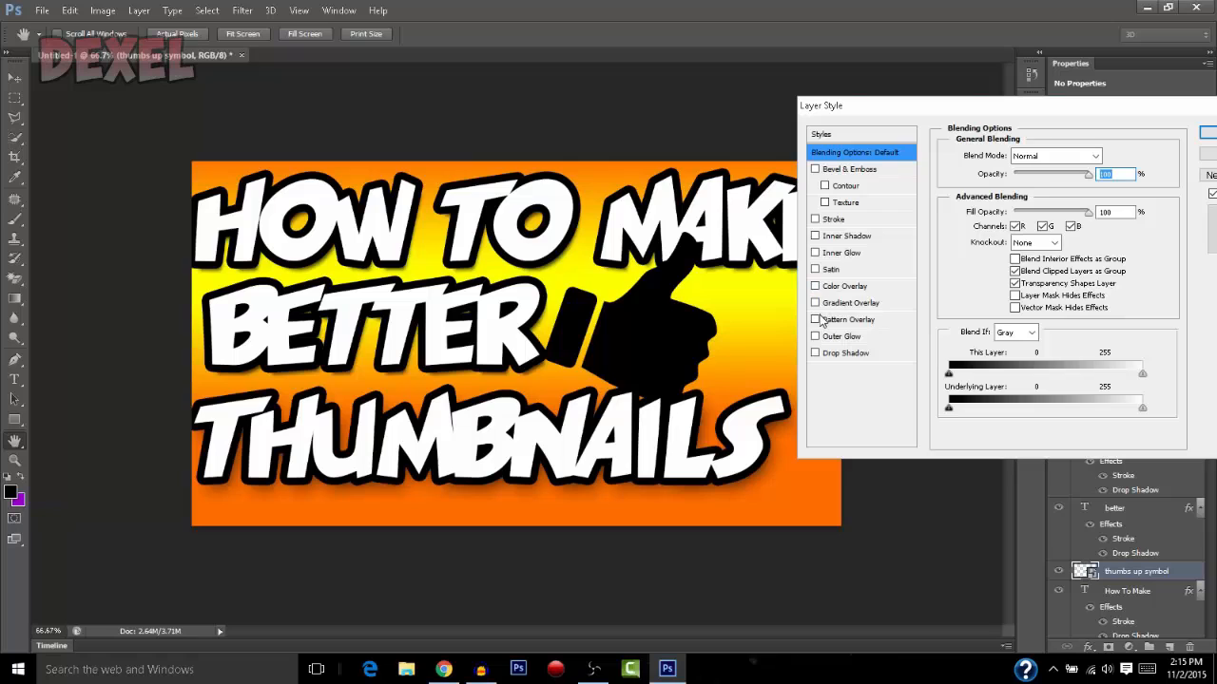
pyautogui.click(814, 286)
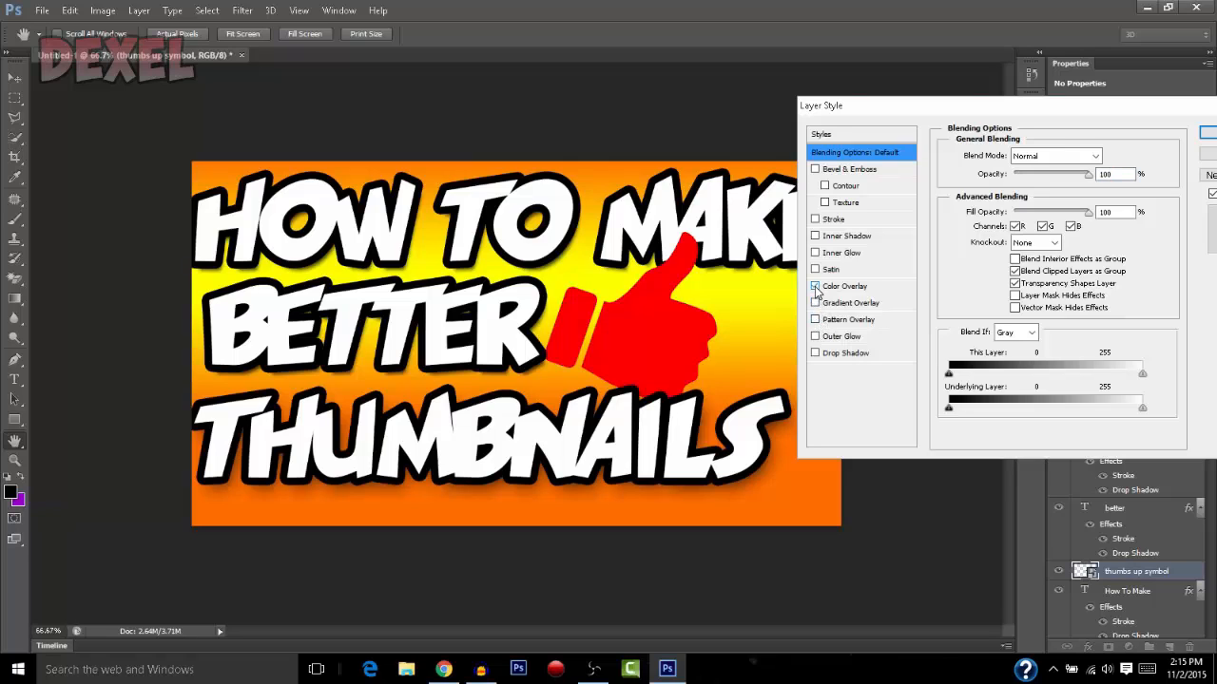
pyautogui.click(844, 287)
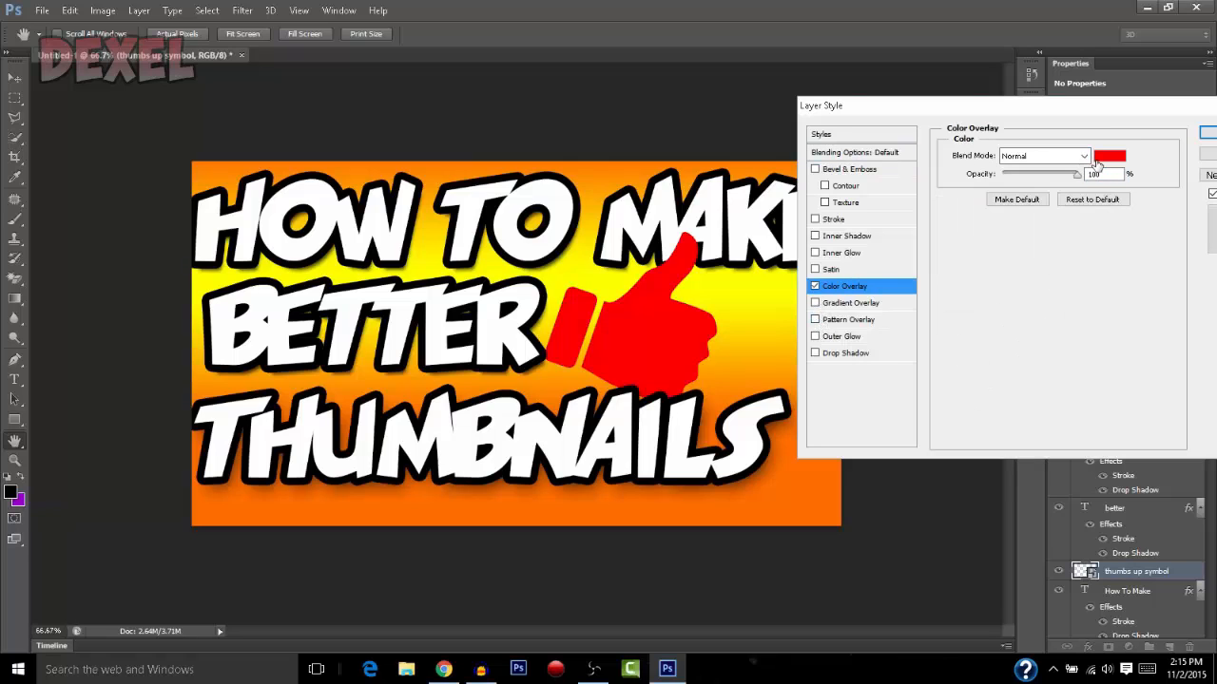
pyautogui.click(1108, 156)
pyautogui.moveTo(964, 274); pyautogui.dragTo(965, 335)
pyautogui.click(937, 240)
pyautogui.moveTo(936, 241)
pyautogui.mouseDown()
pyautogui.moveTo(939, 270)
pyautogui.moveTo(960, 281)
pyautogui.mouseUp()
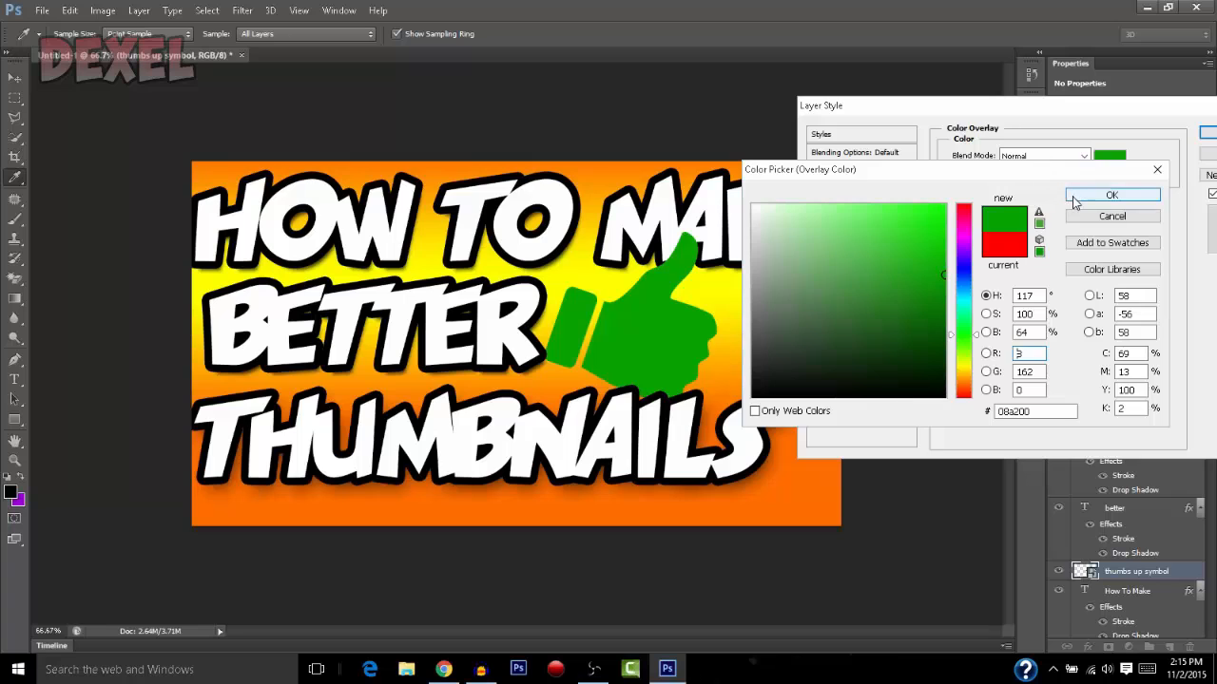
pyautogui.click(947, 248)
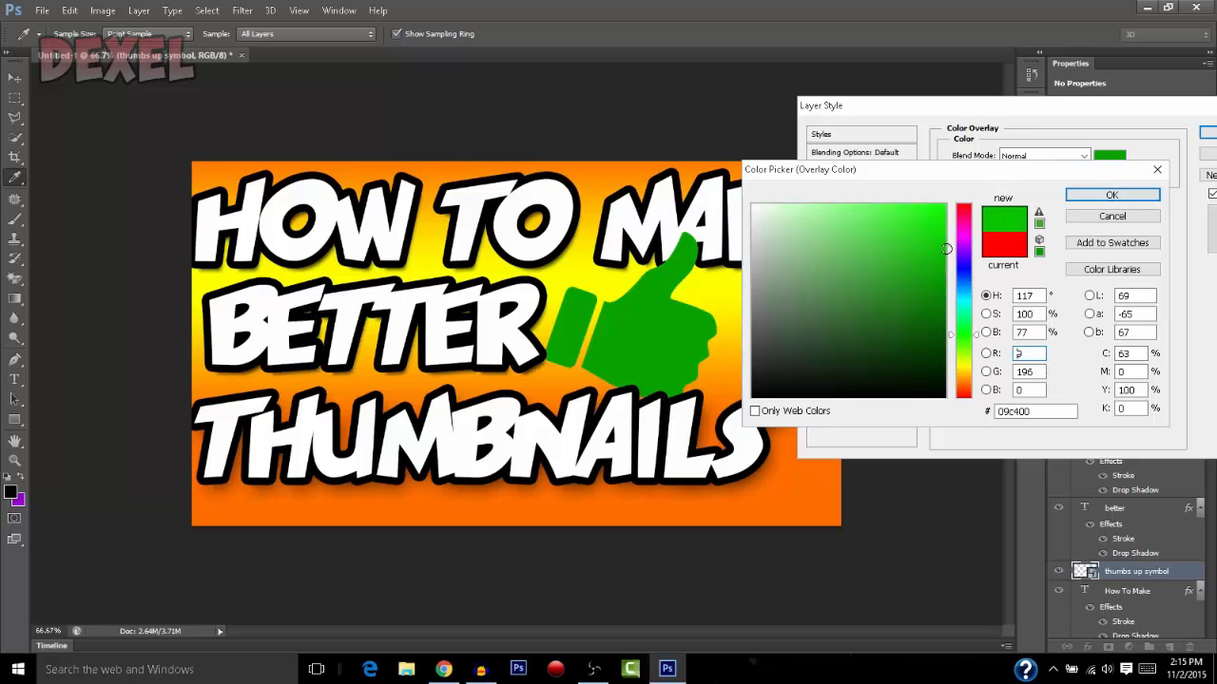
pyautogui.click(1086, 196)
pyautogui.click(1205, 133)
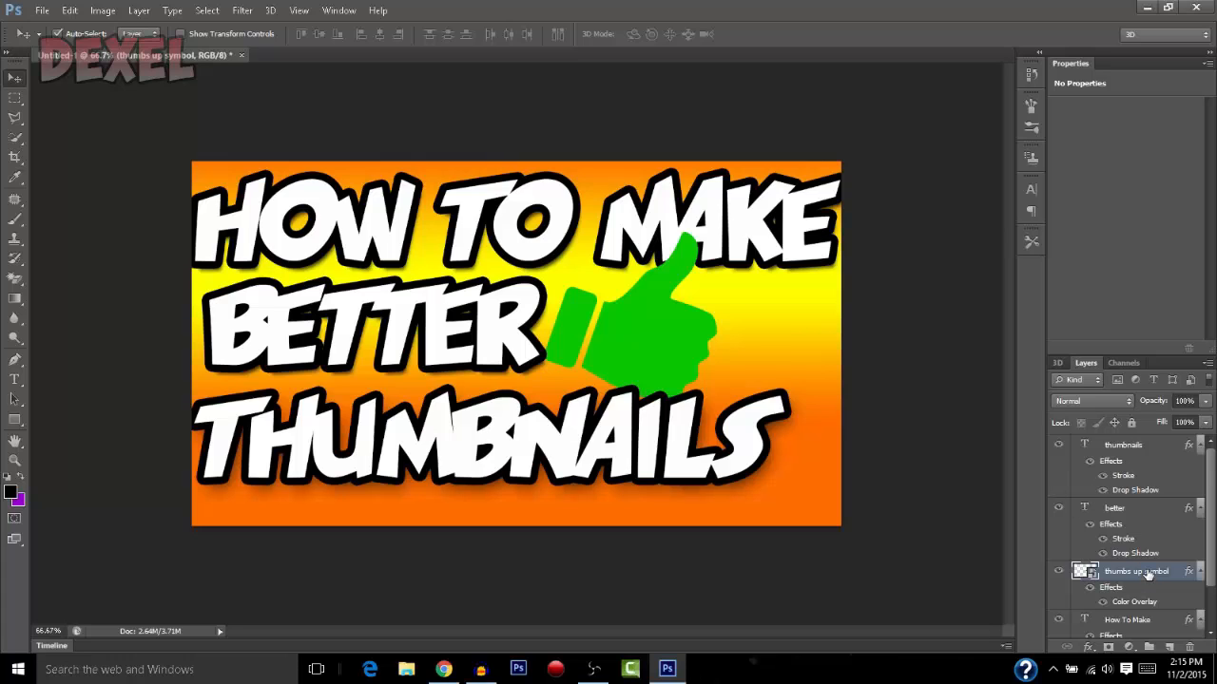
# Bring the thumbs up symbol layer above all text layers and nudge the thumb closer to "BETTER"
pyautogui.moveTo(1147, 575); pyautogui.dragTo(1154, 443)
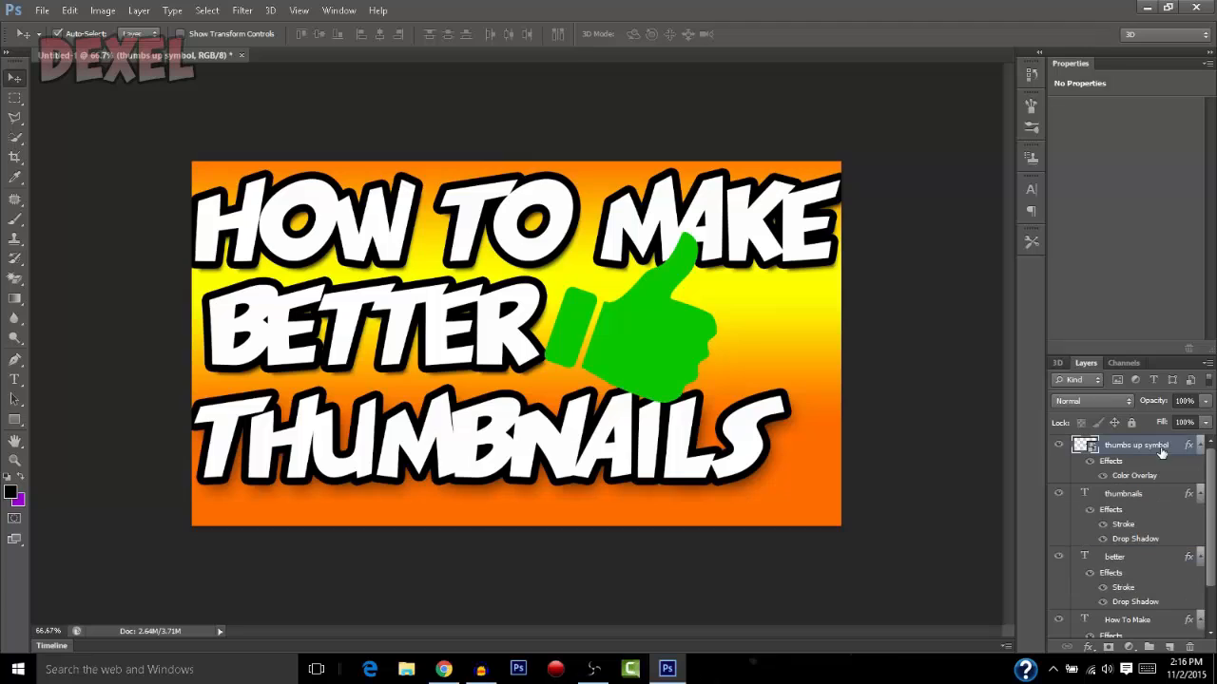
pyautogui.moveTo(660, 362)
pyautogui.mouseDown()
pyautogui.moveTo(653, 354)
pyautogui.moveTo(667, 353)
pyautogui.mouseUp()
# Add a 10 px black outside stroke to the thumbs up symbol layer and apply the layer style
pyautogui.doubleClick(1169, 446)
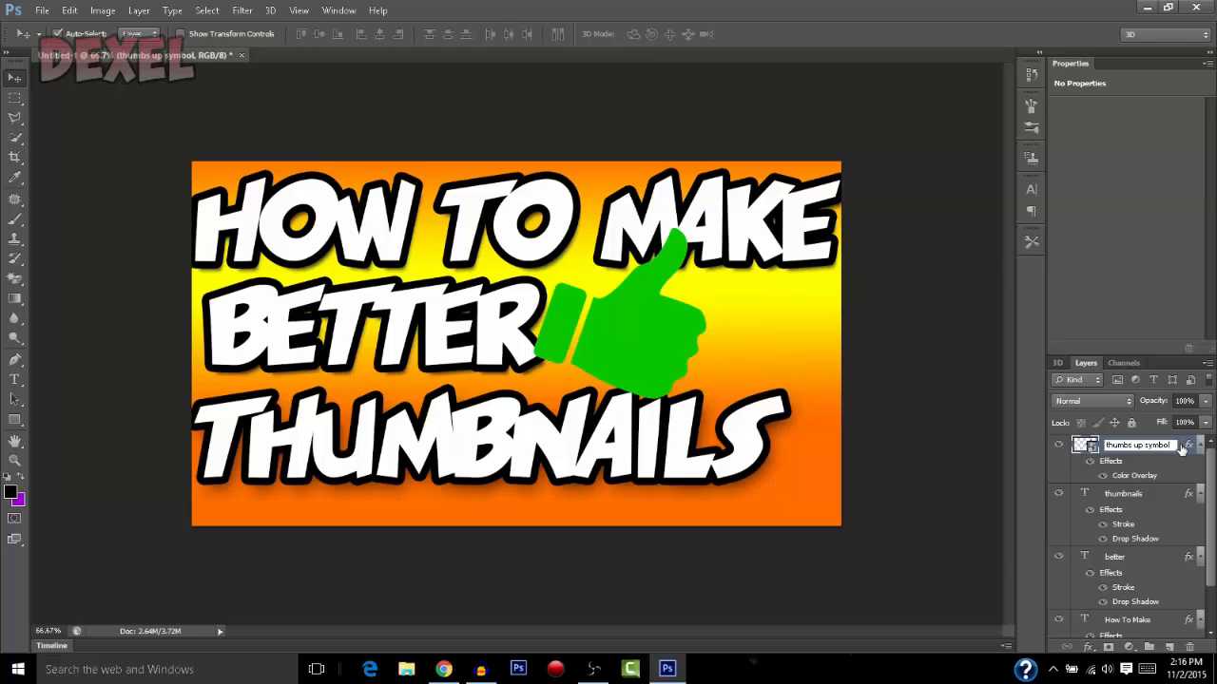
pyautogui.doubleClick(1181, 447)
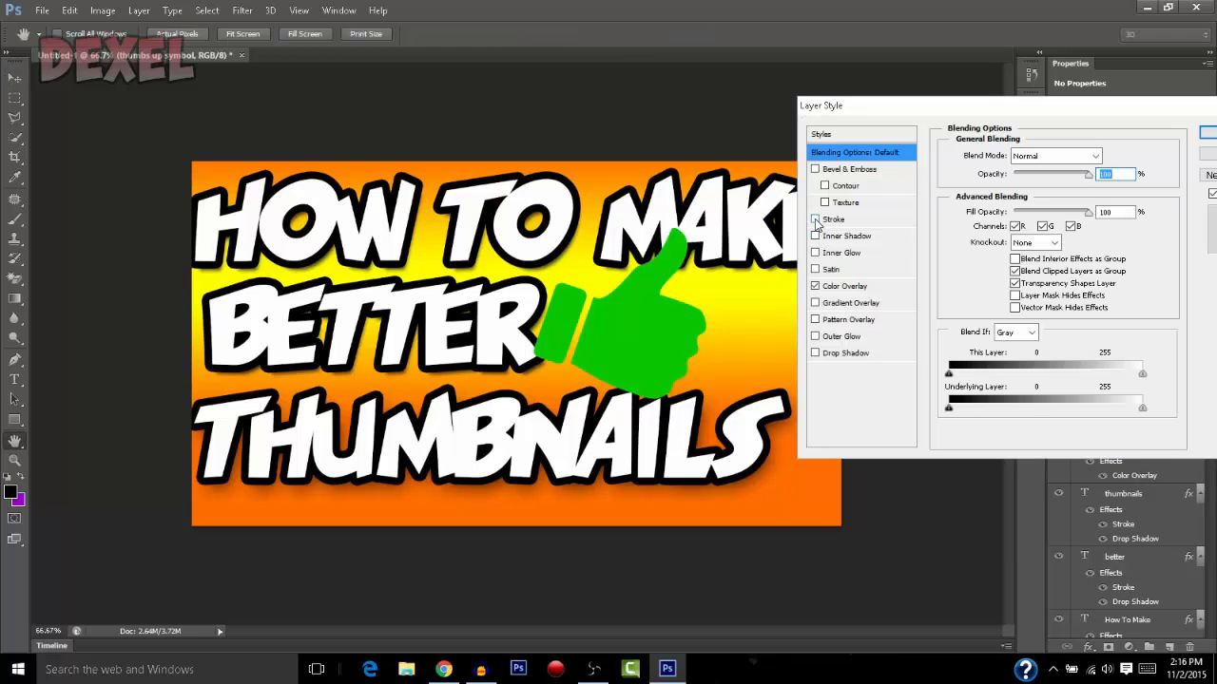
pyautogui.click(816, 221)
pyautogui.click(835, 222)
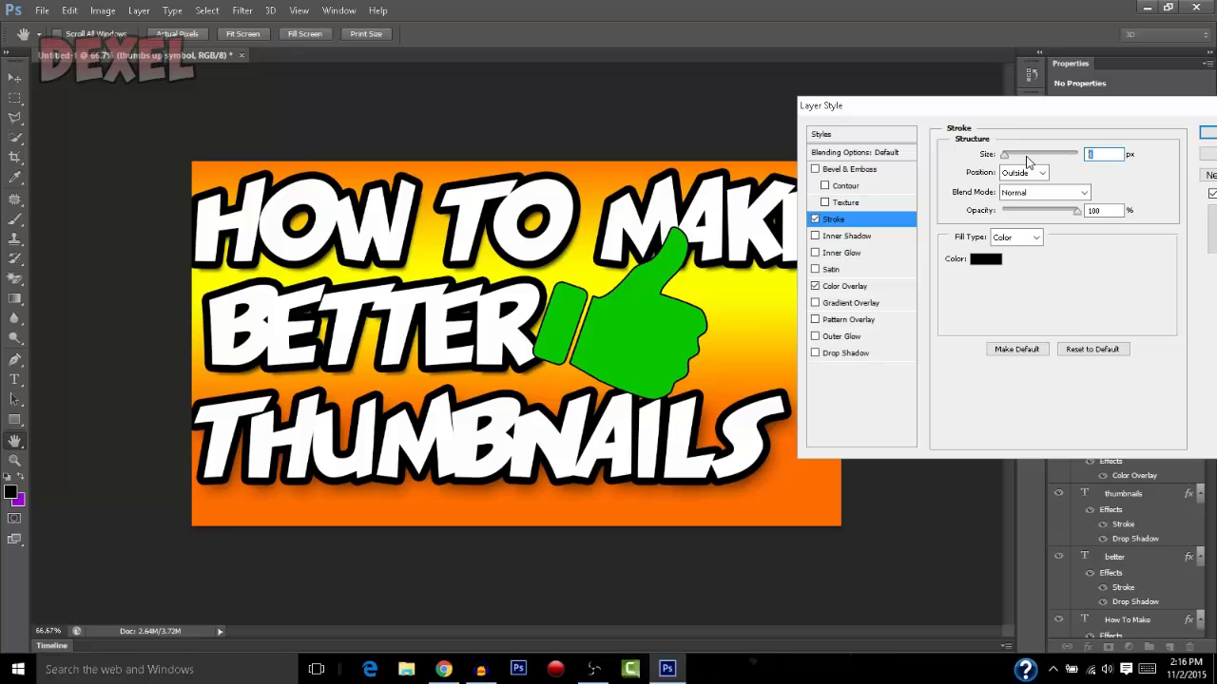
pyautogui.write('10')
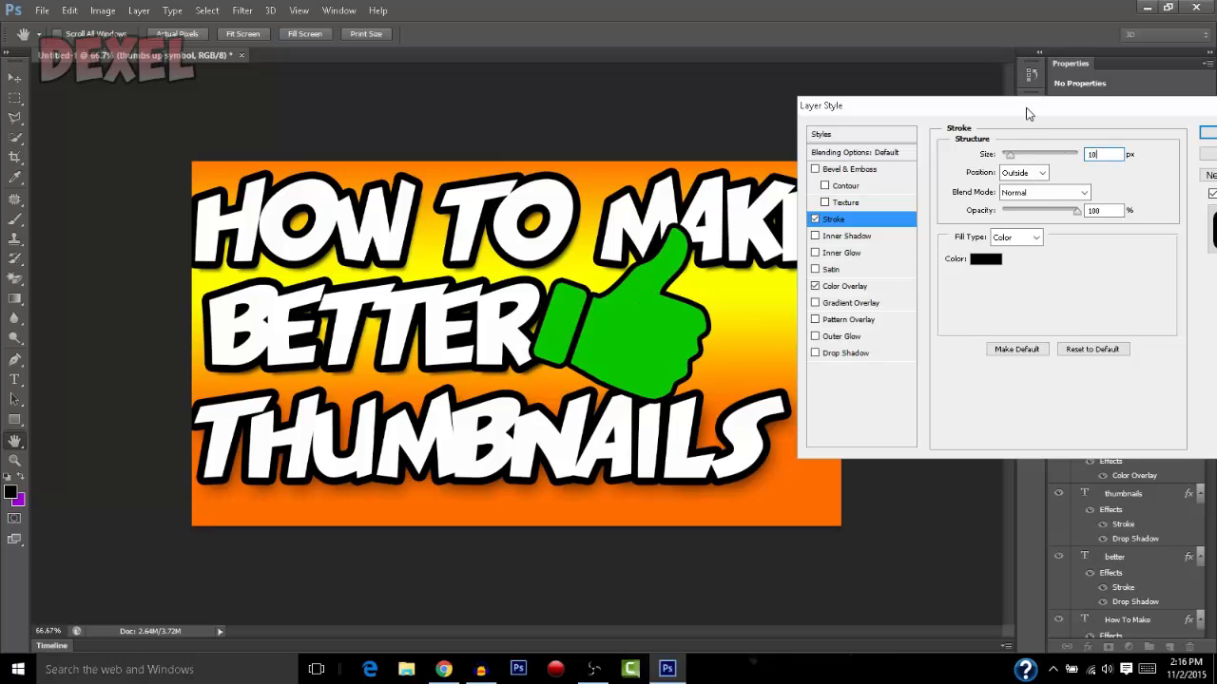
pyautogui.moveTo(1027, 106); pyautogui.dragTo(901, 126)
pyautogui.click(1081, 162)
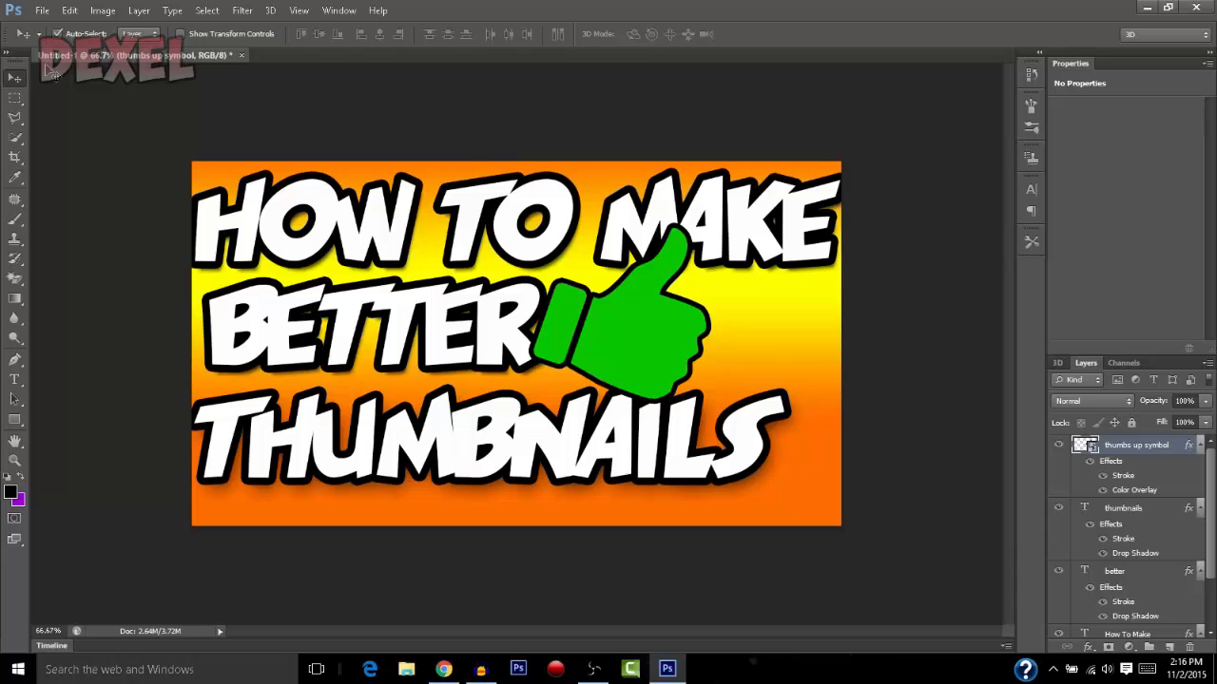
# Save the thumbnail as a renamed PNG in the Better Thumbnails folder, with smallest compression and no interlacing
pyautogui.click(41, 11)
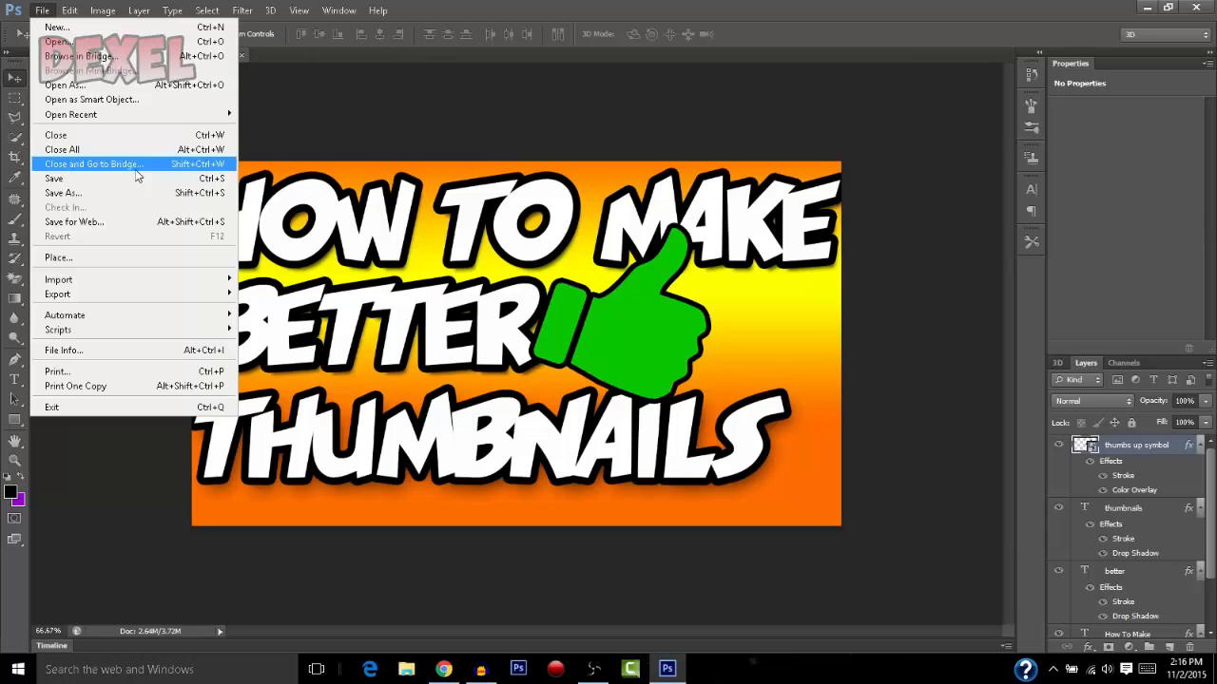
pyautogui.click(161, 201)
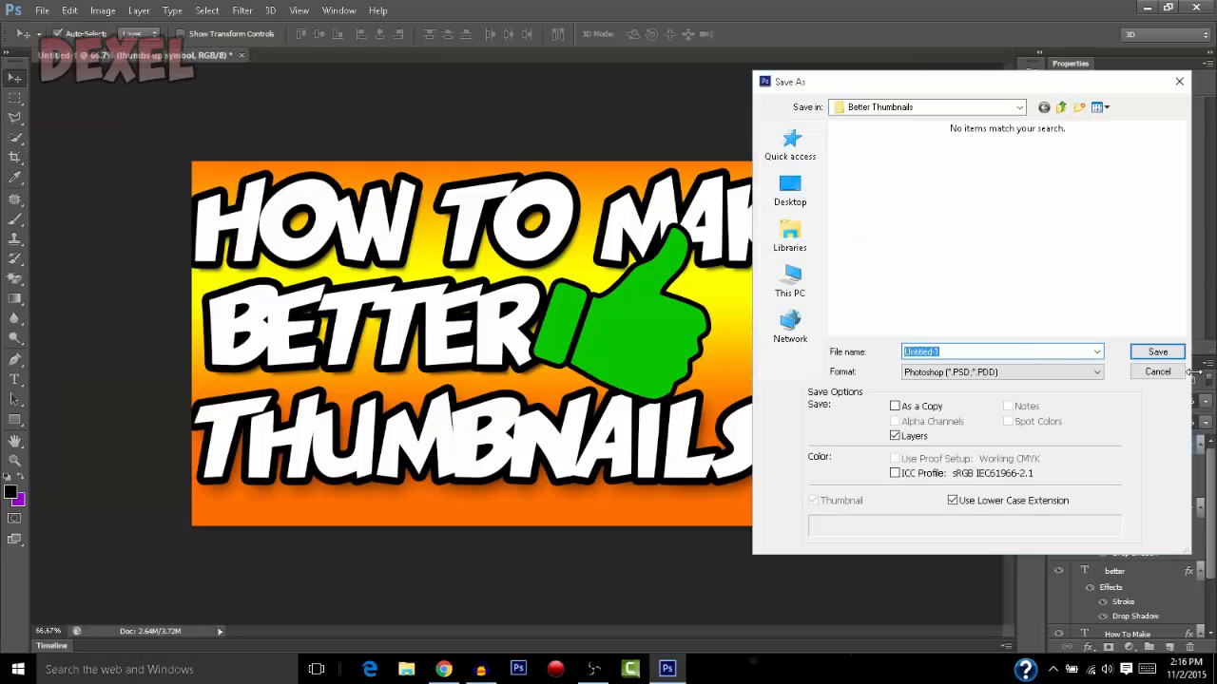
pyautogui.click(966, 374)
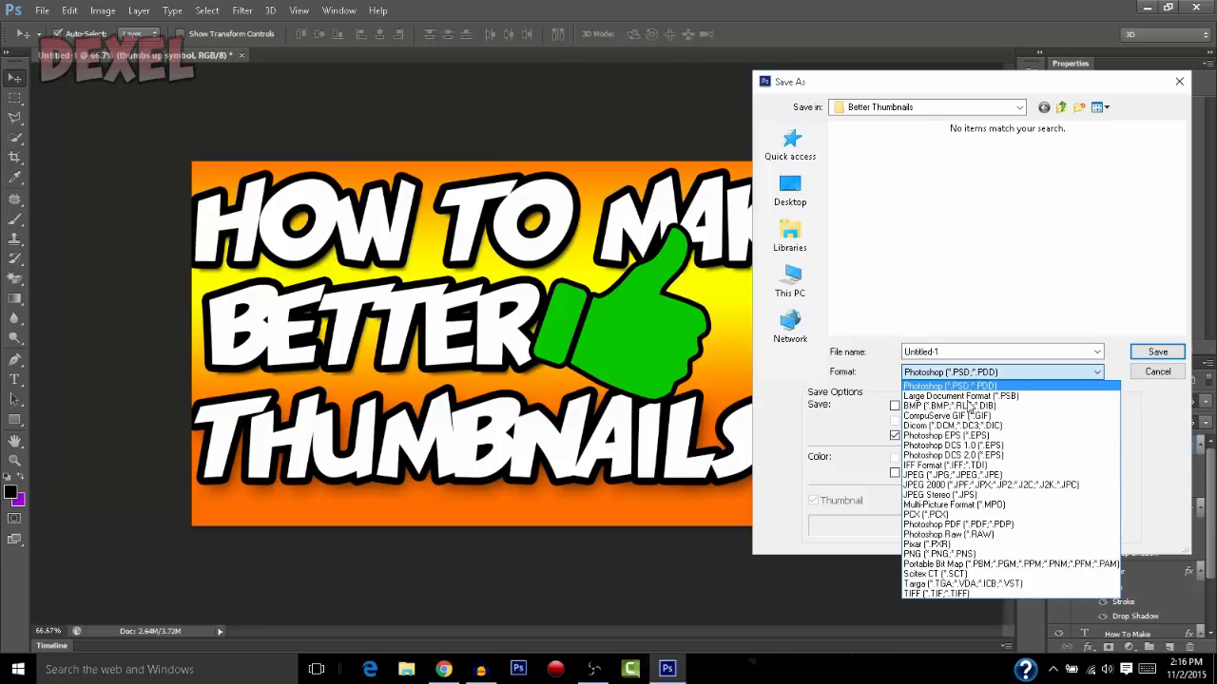
pyautogui.click(962, 553)
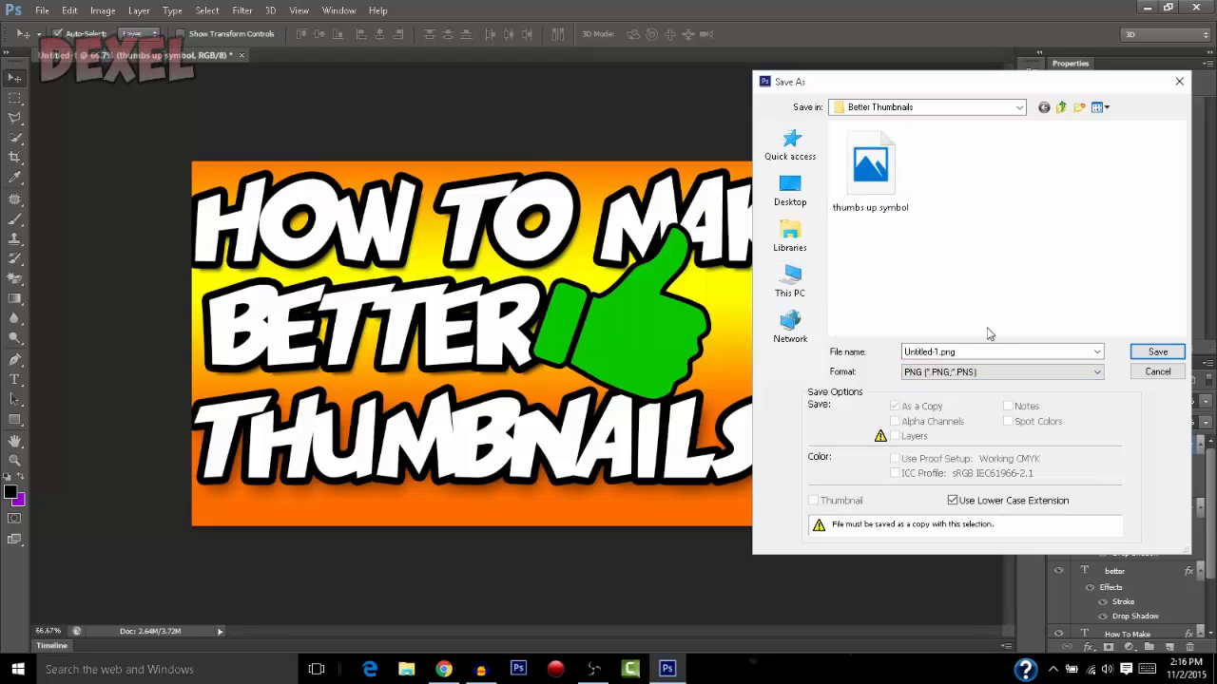
pyautogui.doubleClick(985, 351)
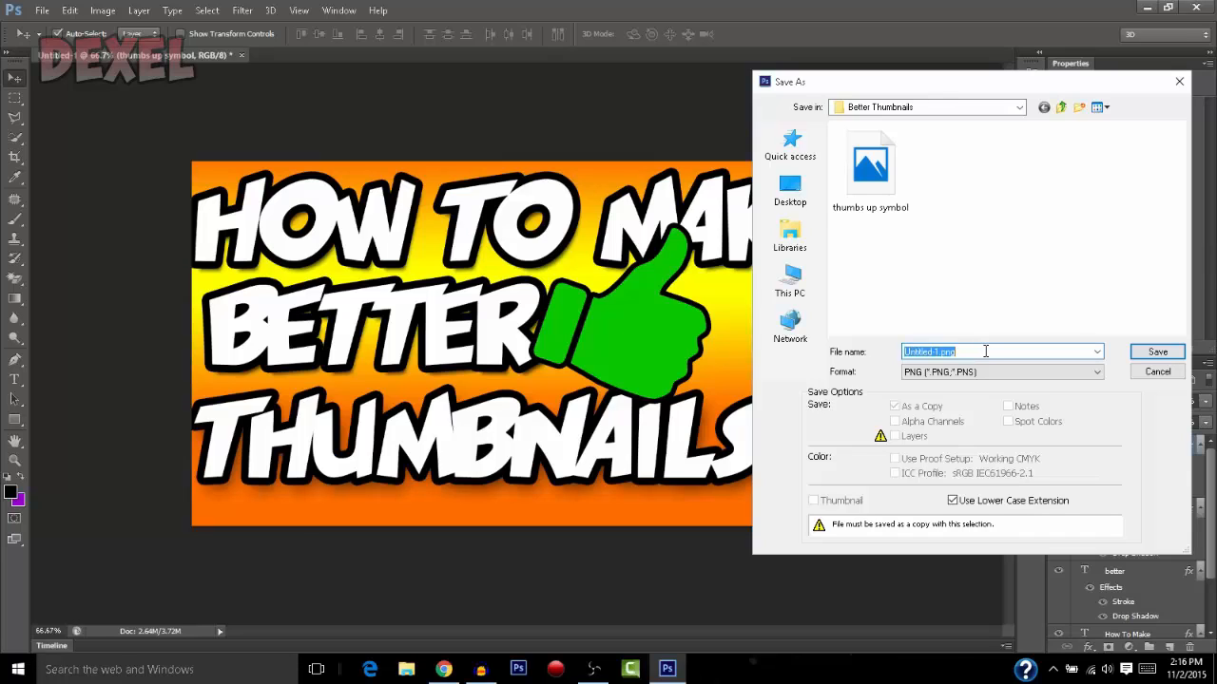
pyautogui.write('Better Thumbnails Video')
pyautogui.click(1141, 352)
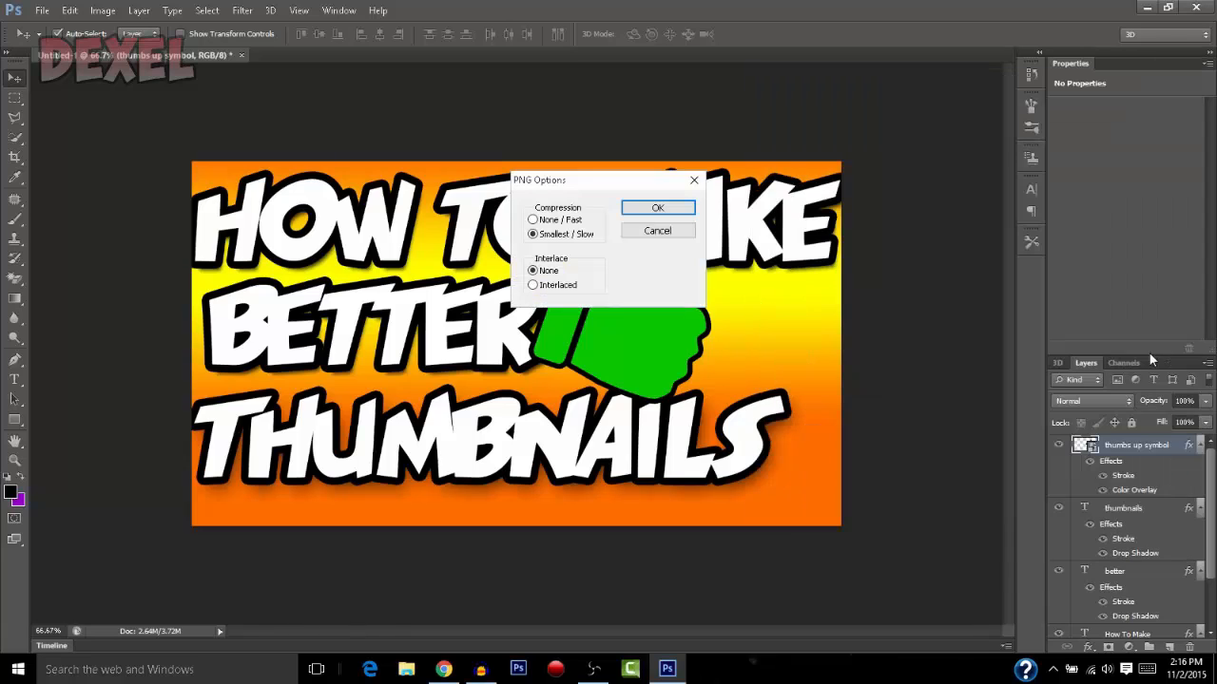
pyautogui.click(658, 209)
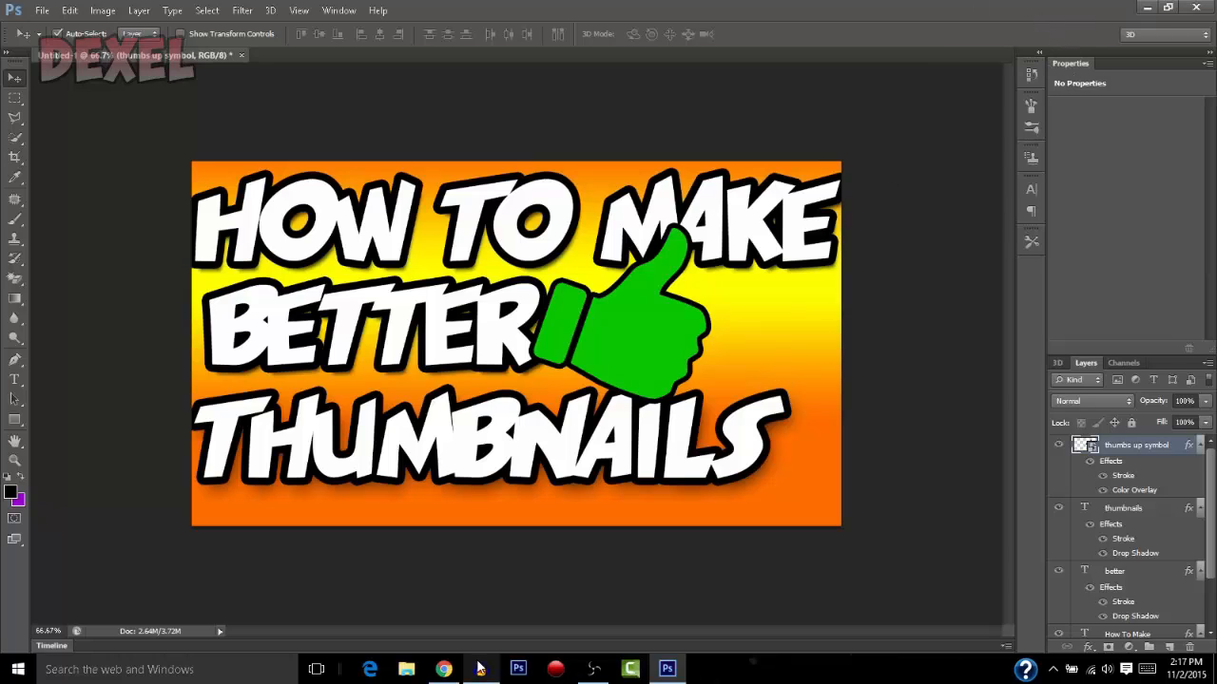
pyautogui.click(594, 671)
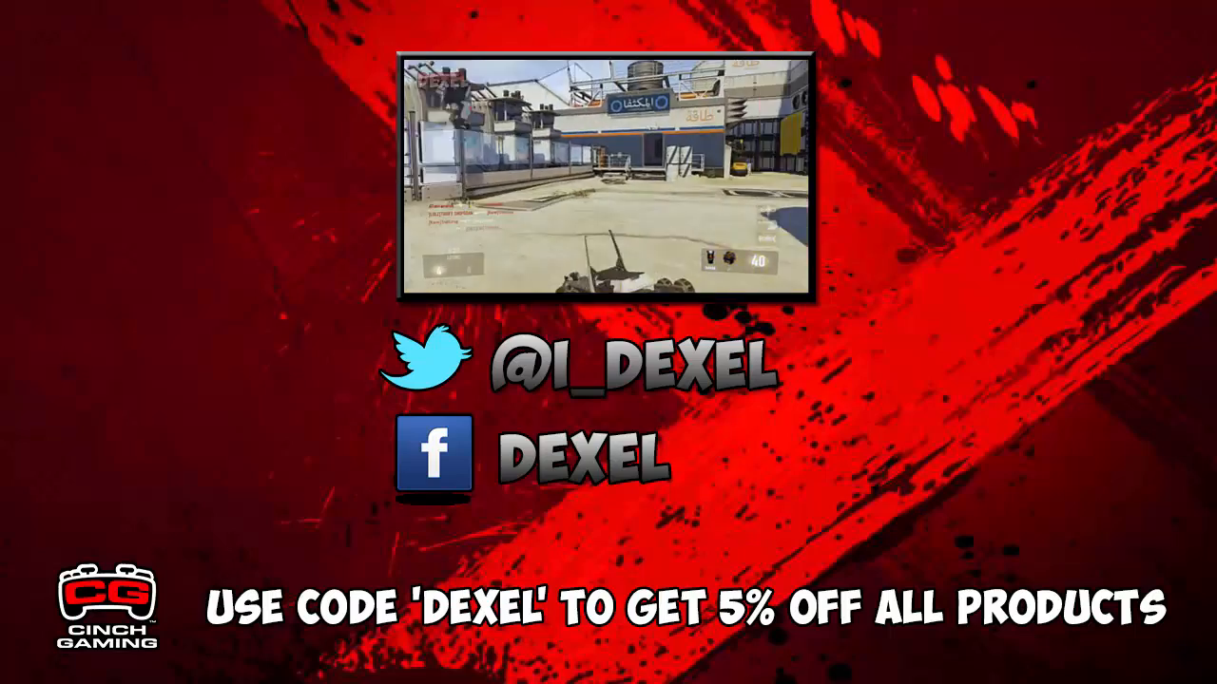